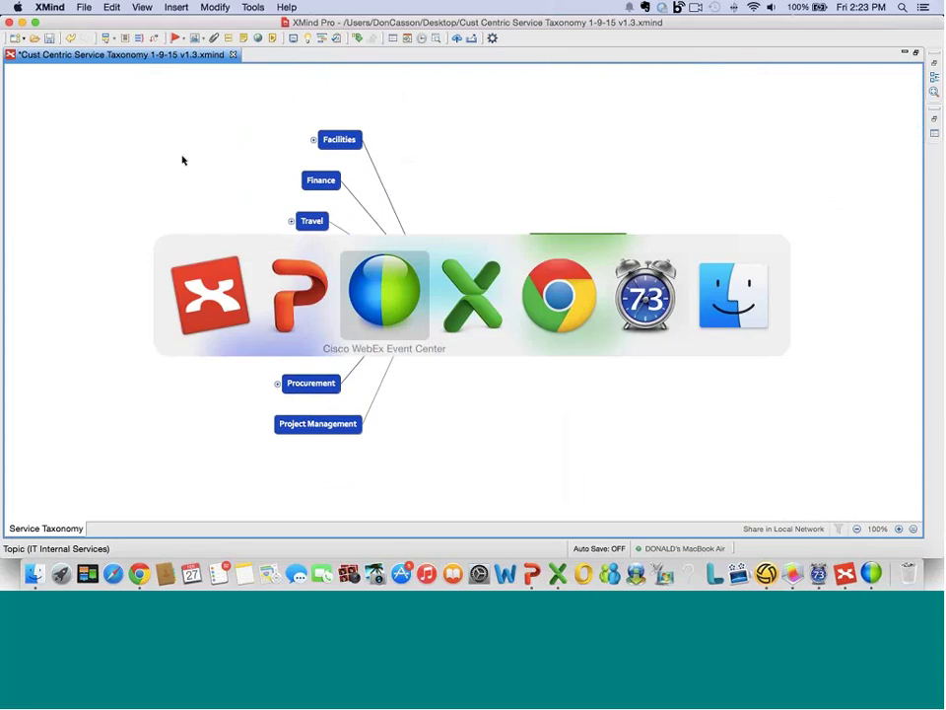
Step: Switch to the Excel sheet Service Taxonomy.csv and examine the service hierarchy across its Level 1 to Level 9 columns
key(super+Tab)
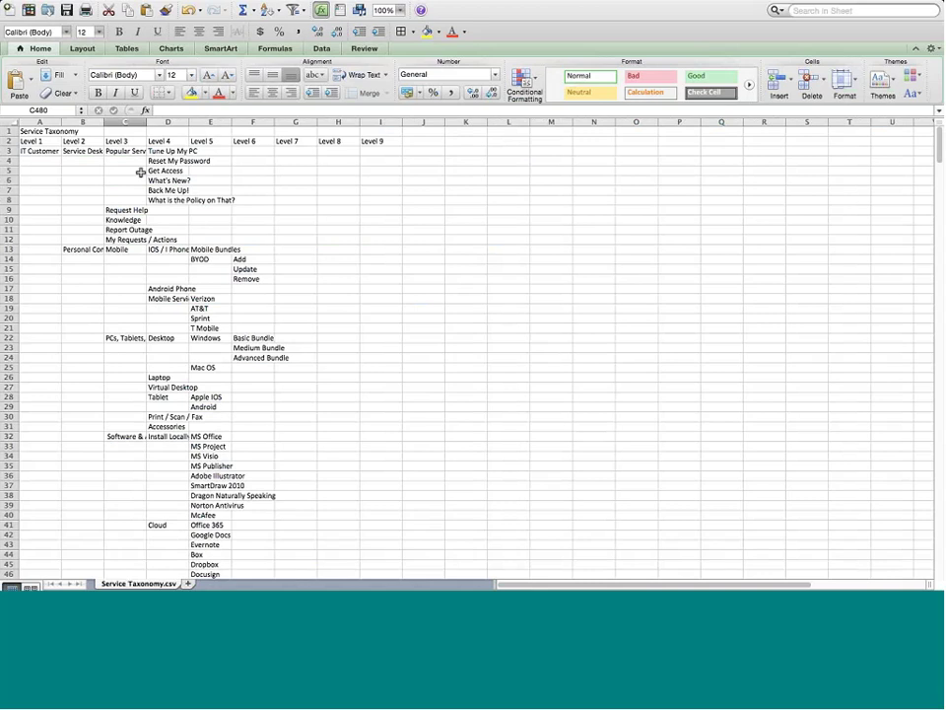
scroll(129, 311, down, 5)
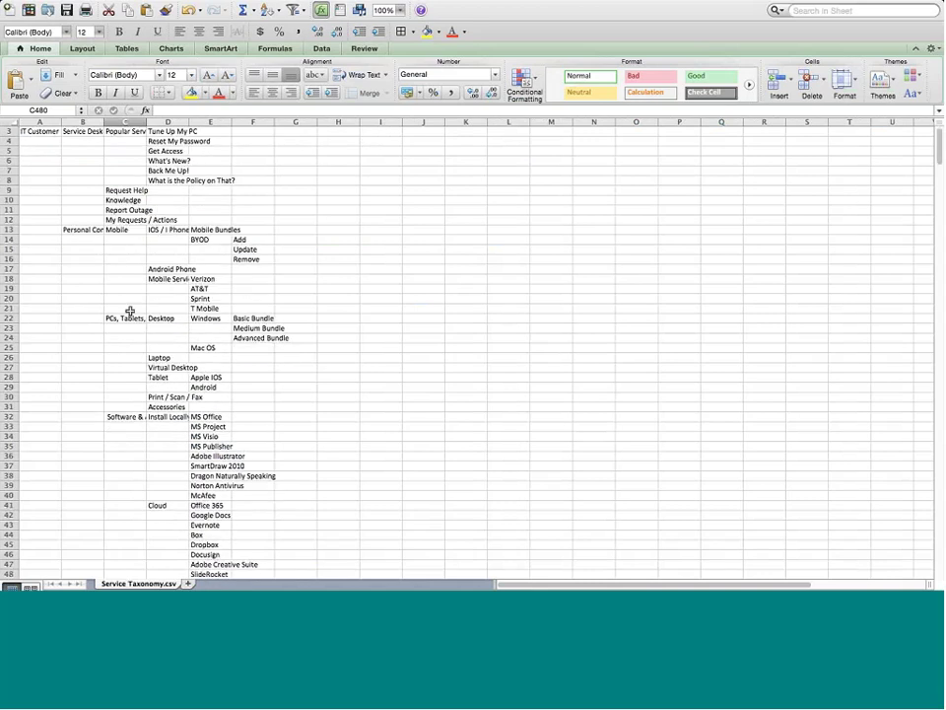
scroll(129, 311, down, 3)
scroll(130, 310, down, 5)
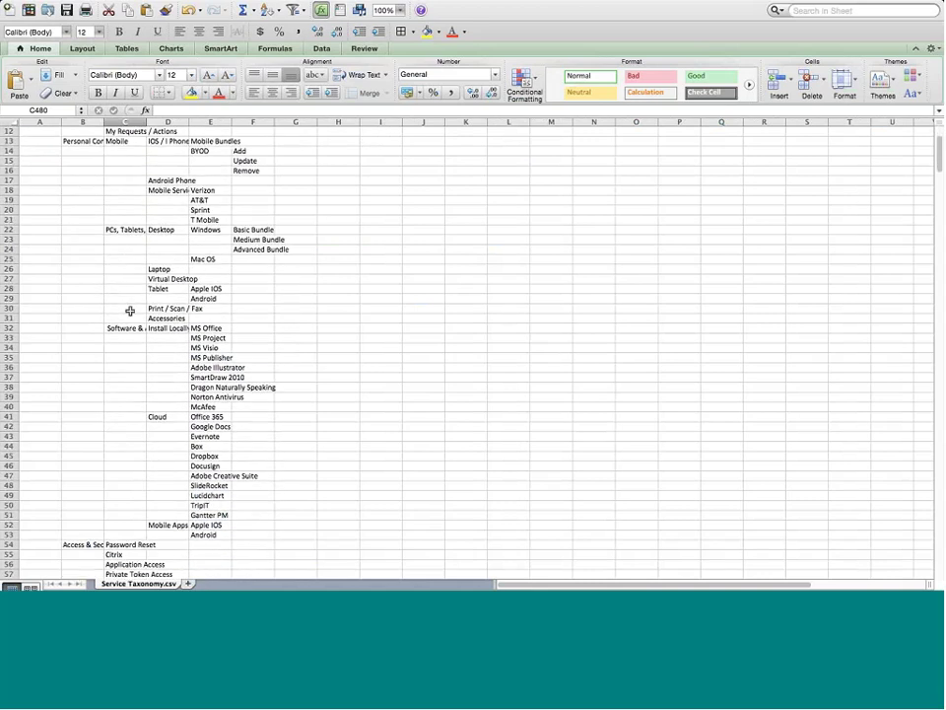
scroll(129, 310, down, 14)
scroll(129, 311, down, 20)
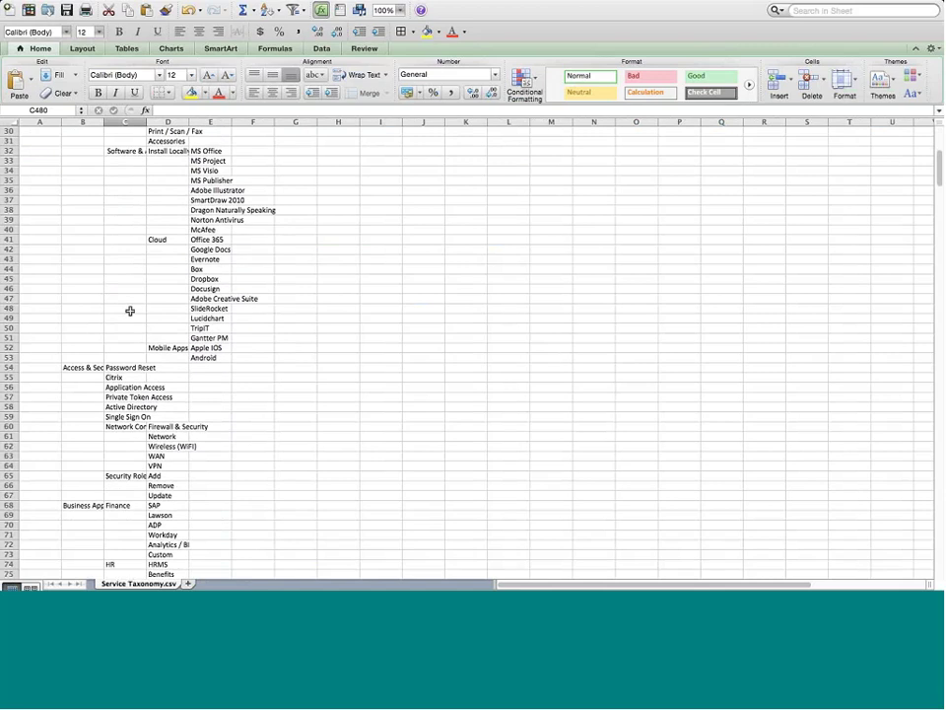
scroll(129, 303, down, 20)
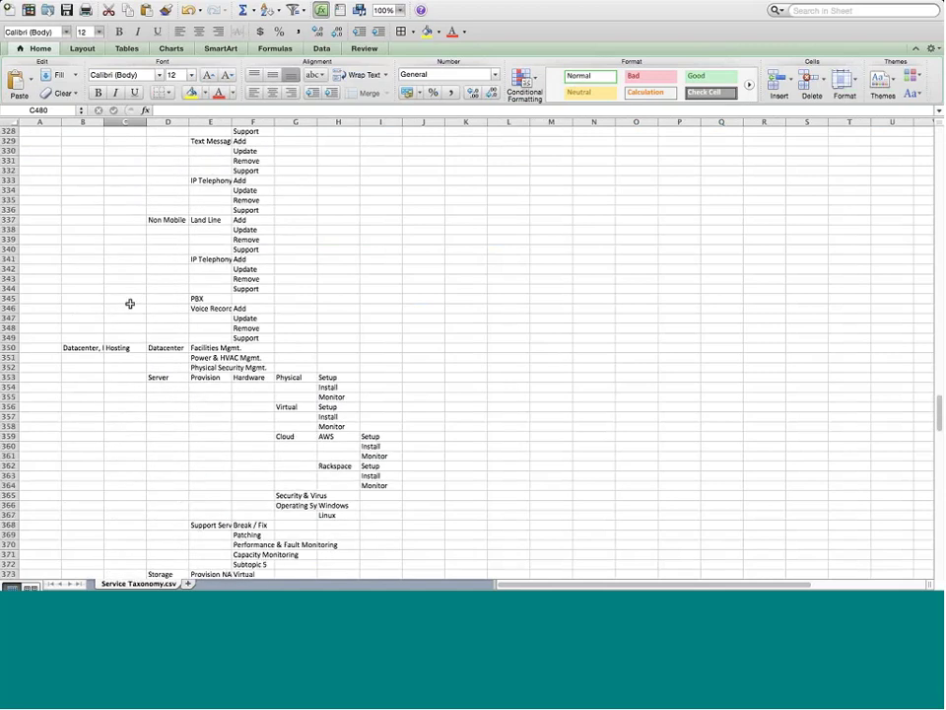
scroll(129, 303, down, 20)
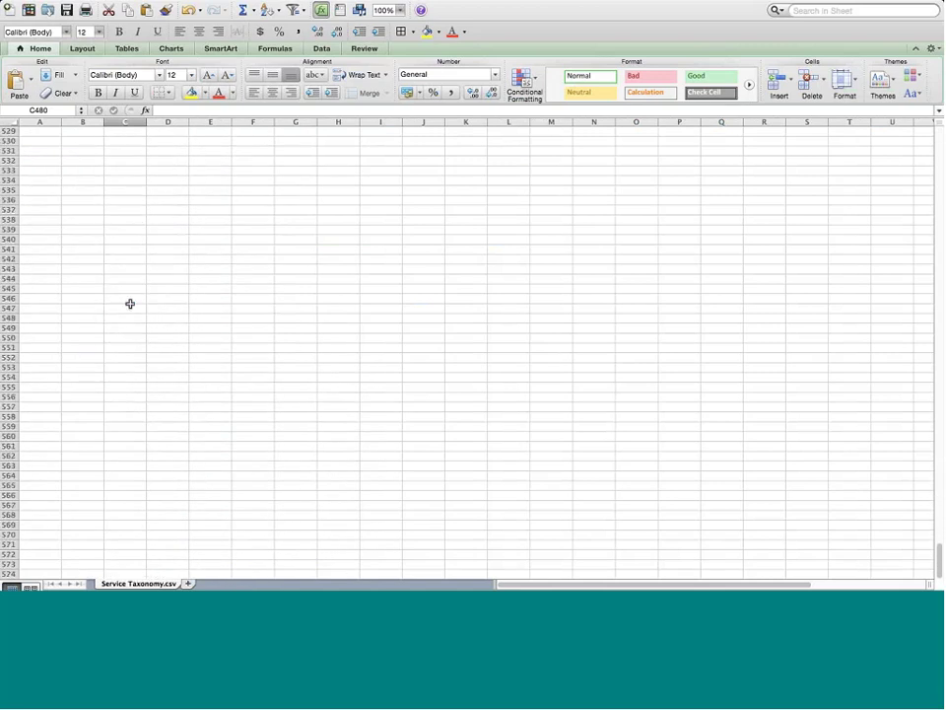
scroll(129, 303, up, 20)
Step: Switch to the PowerPoint presentation and go to slide 25, after the Sample High-Level Taxonomy slide
key(super+Tab)
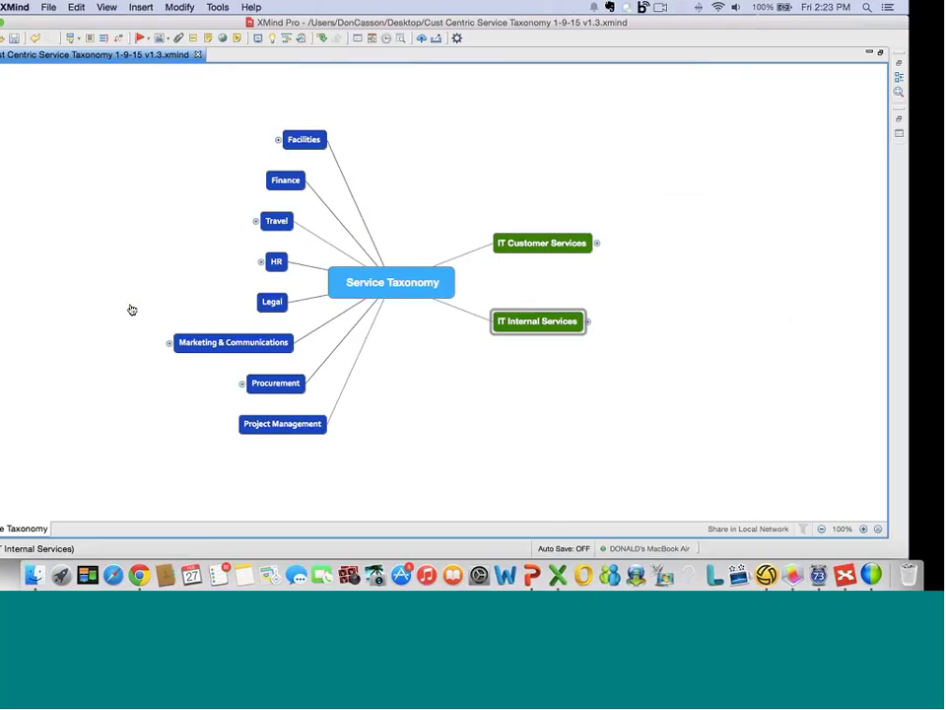
key(super+Tab)
key(super+Tab)
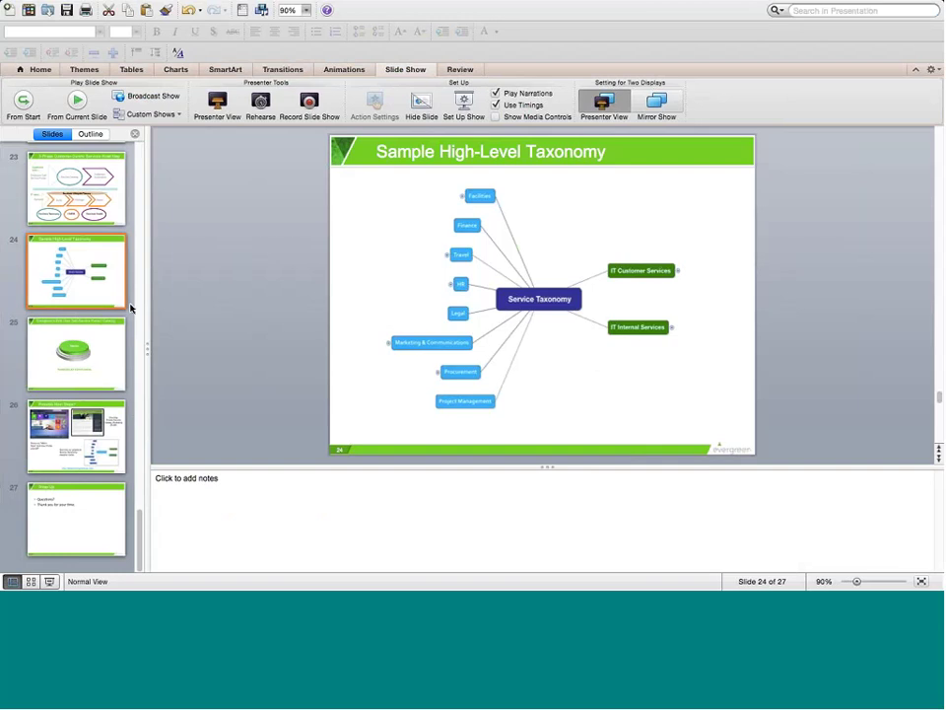
click(63, 359)
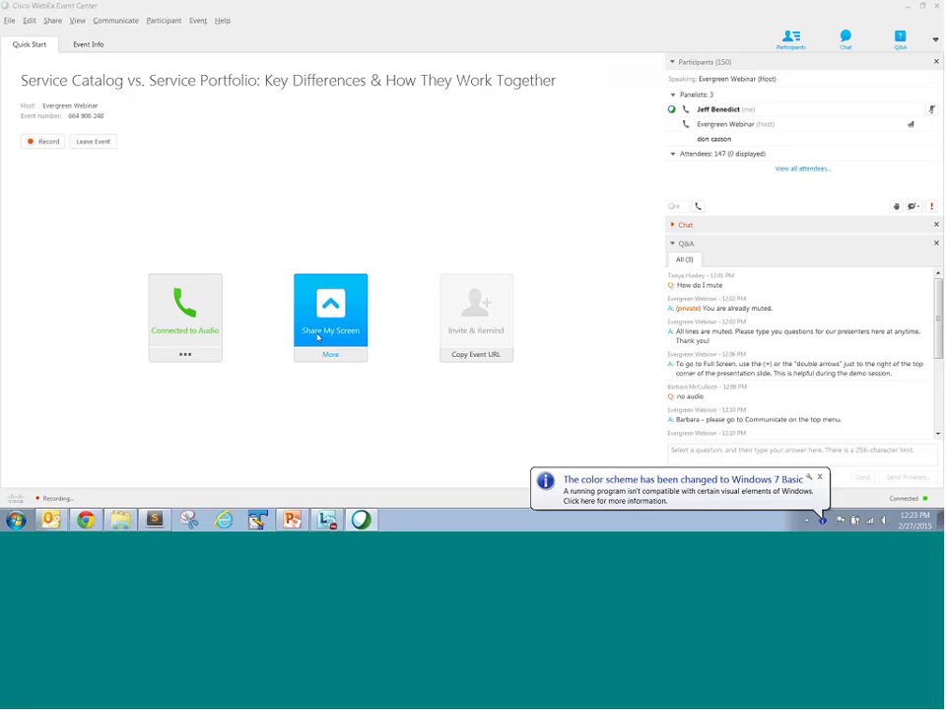
Step: Start sharing the screen from Cisco WebEx Event Center and dismiss the Windows 7 Basic color scheme notification
click(317, 337)
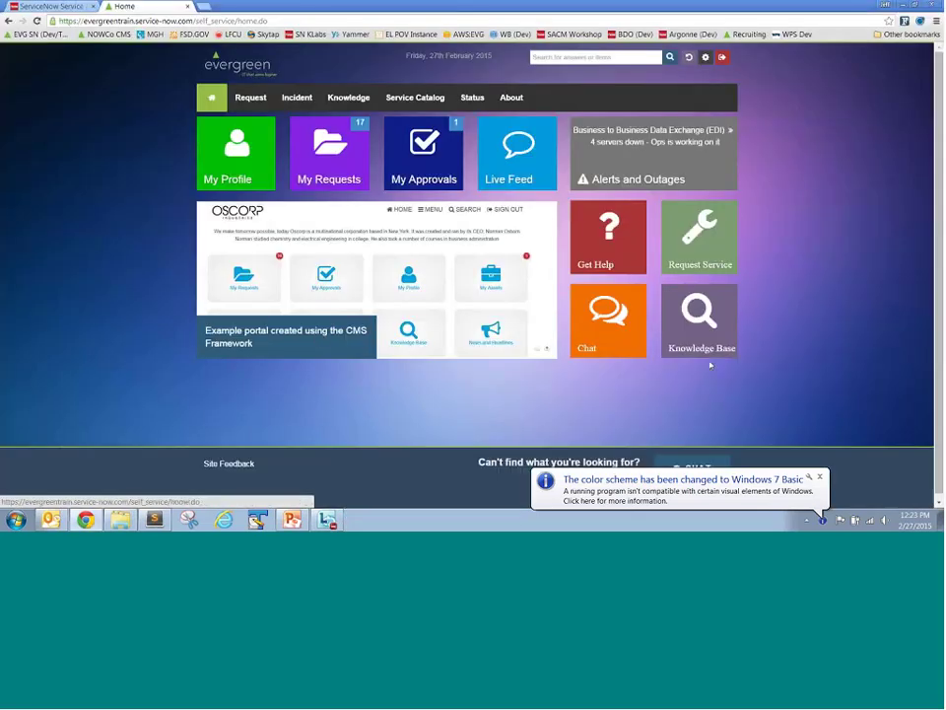
click(820, 476)
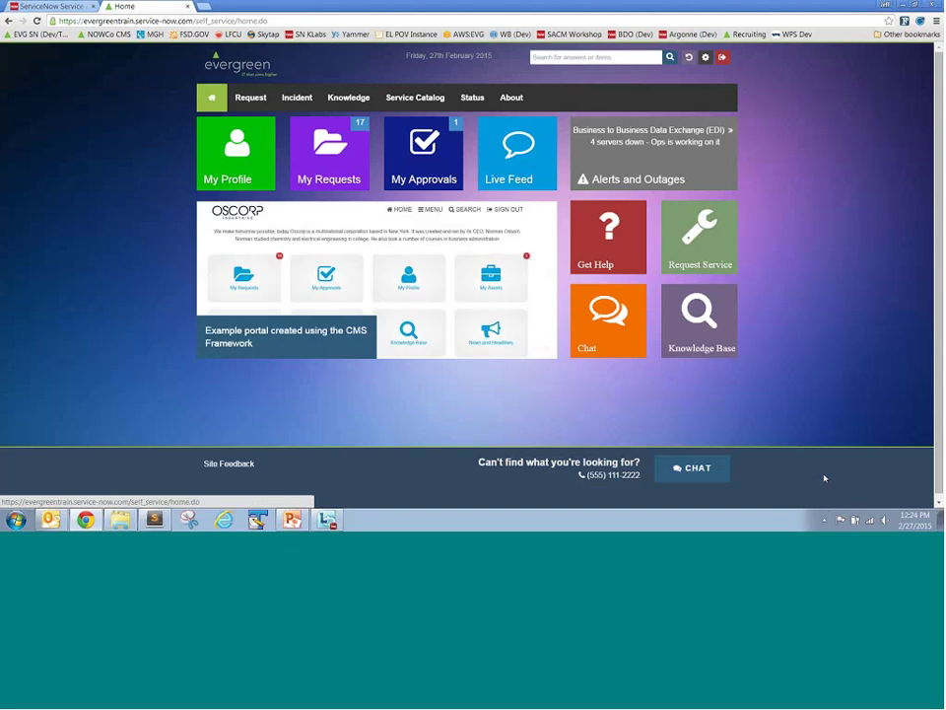
Step: Open the portal's Service Catalog and expand the Business Applications category
click(405, 99)
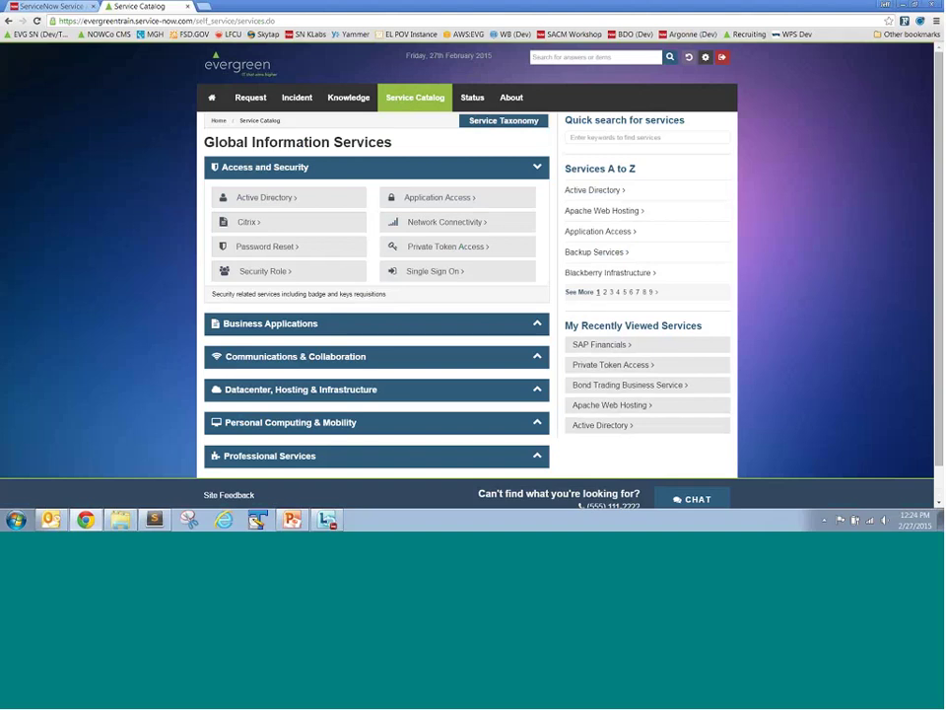
click(406, 325)
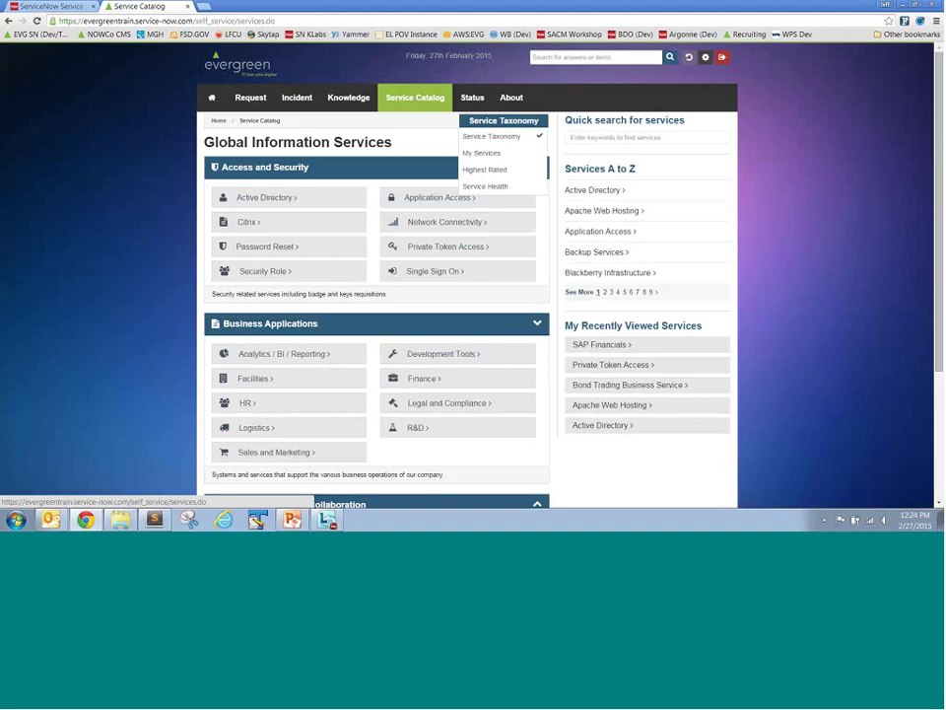
Step: Display the catalog's My Services view and look through its entries, and change the view to Highest Rated
click(506, 152)
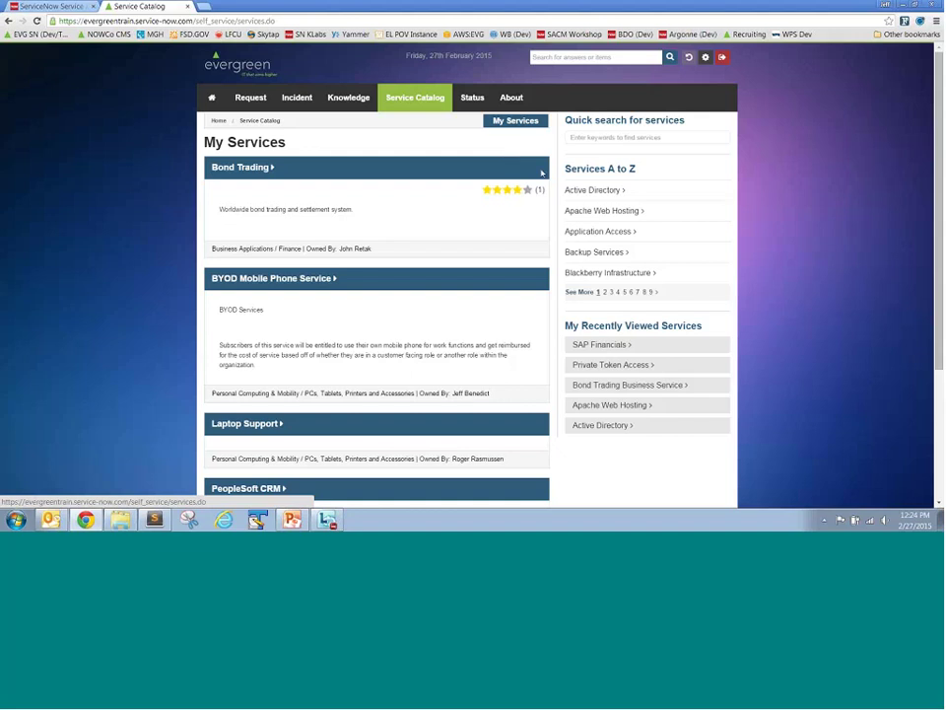
scroll(938, 202, down, 3)
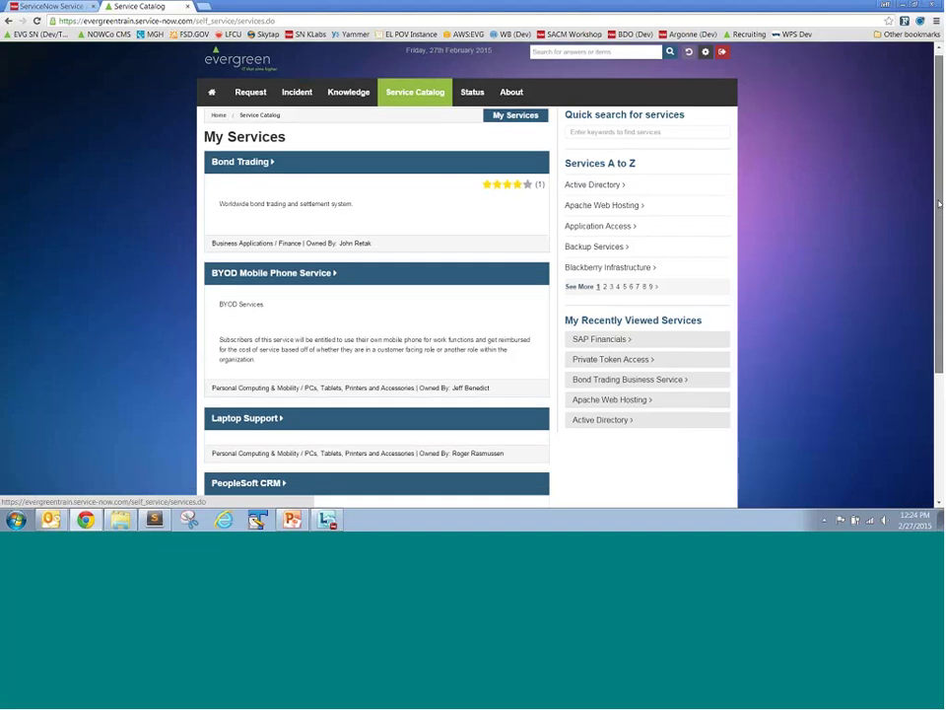
scroll(936, 206, up, 2)
scroll(936, 206, up, 2)
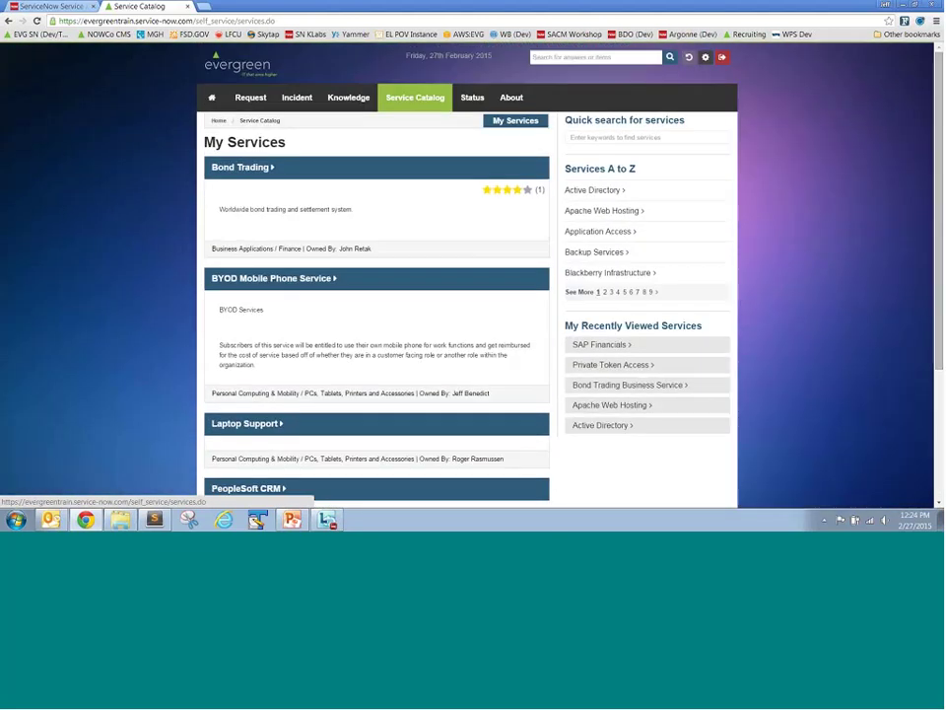
click(515, 121)
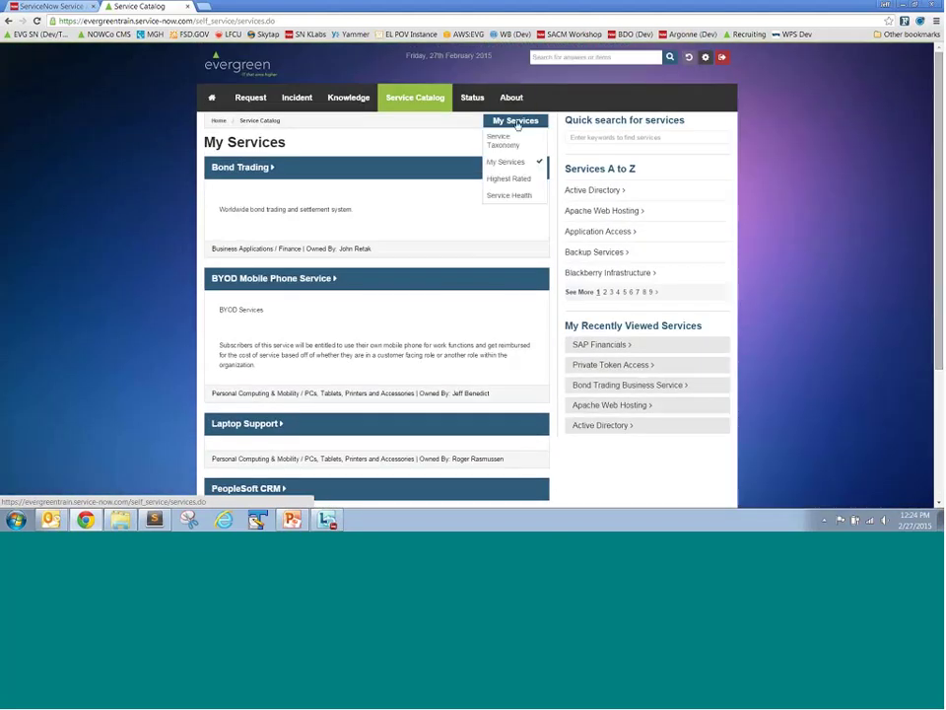
click(504, 179)
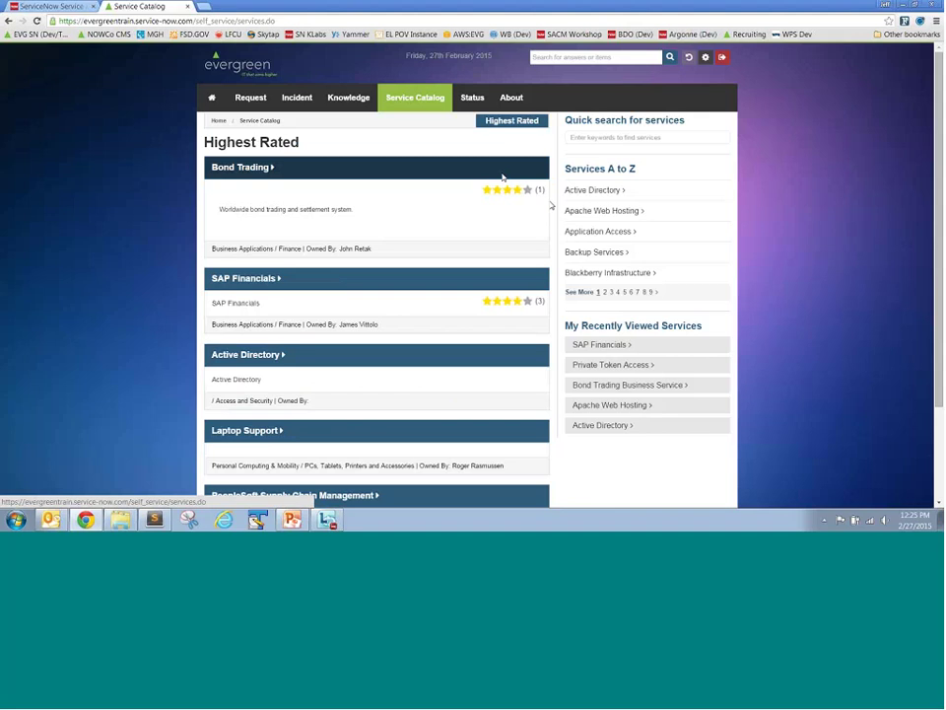
Step: Use the quick search for services to find "vpn" and open the Private Token Access service
click(620, 138)
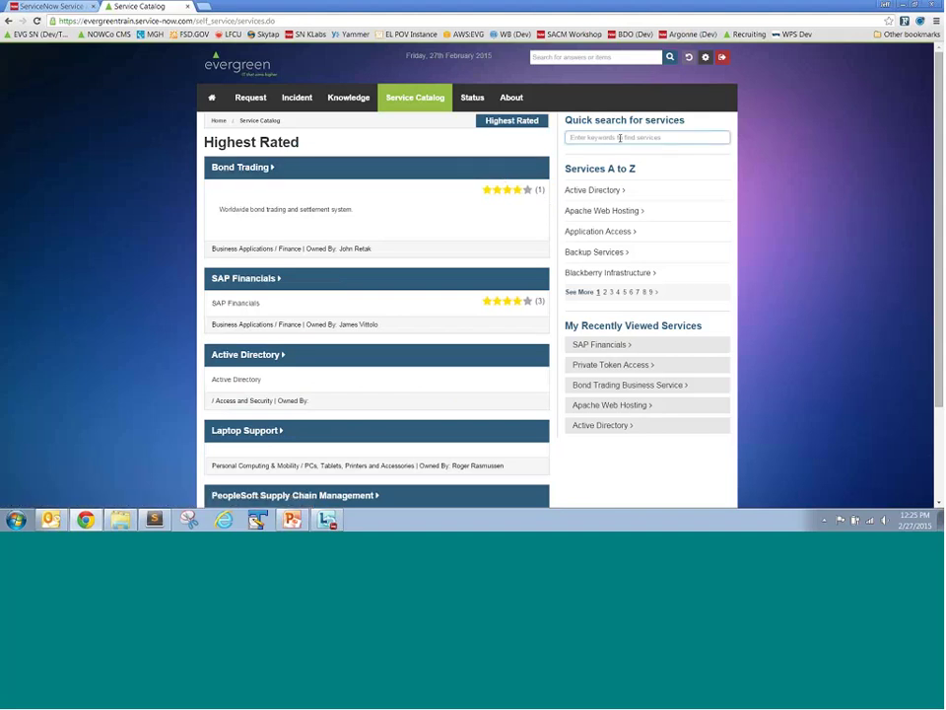
text(aap)
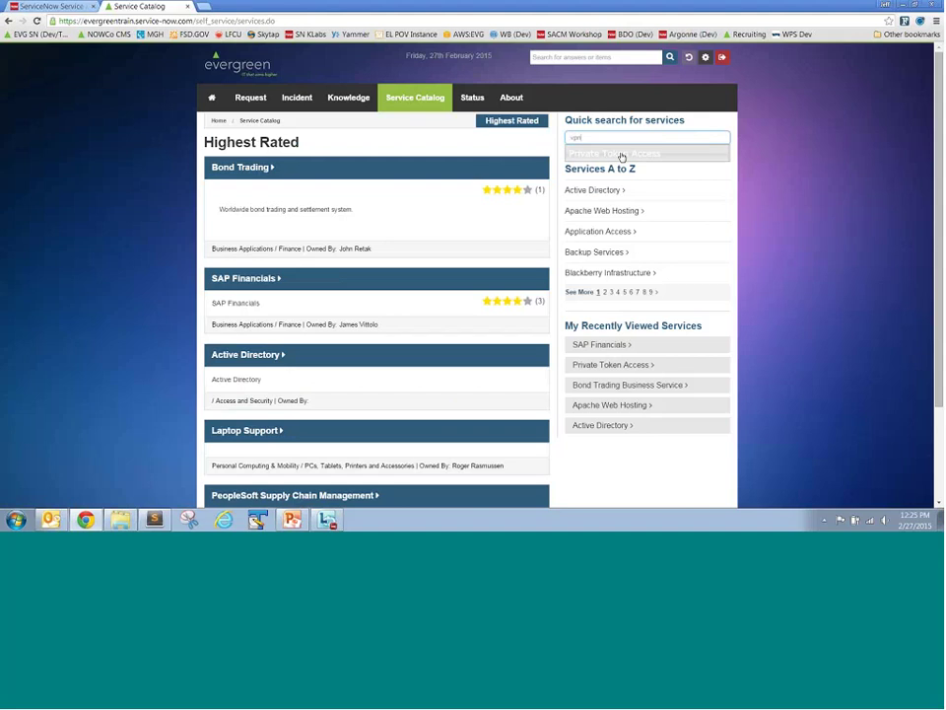
click(607, 155)
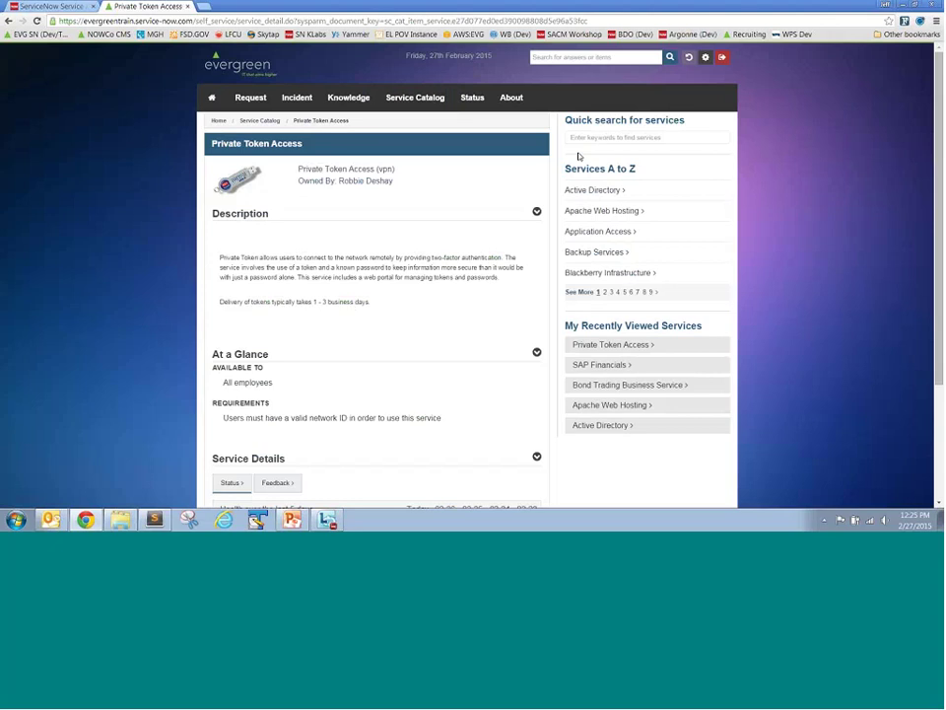
Step: Return to the Service Catalog's Service Taxonomy view and open SAP Financials from the Finance group of Business Applications
click(249, 120)
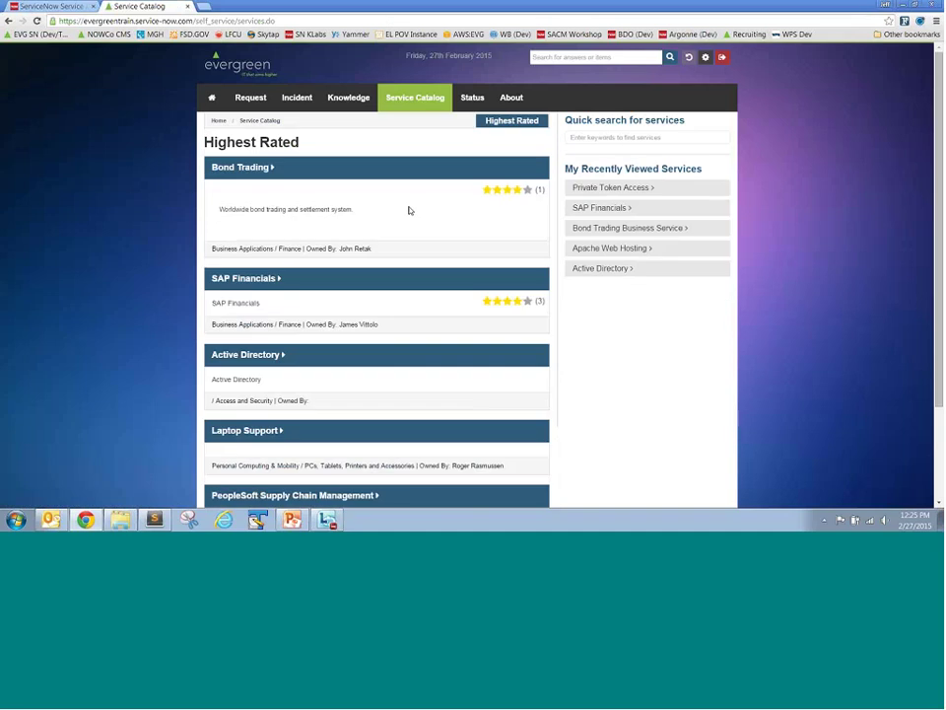
click(500, 123)
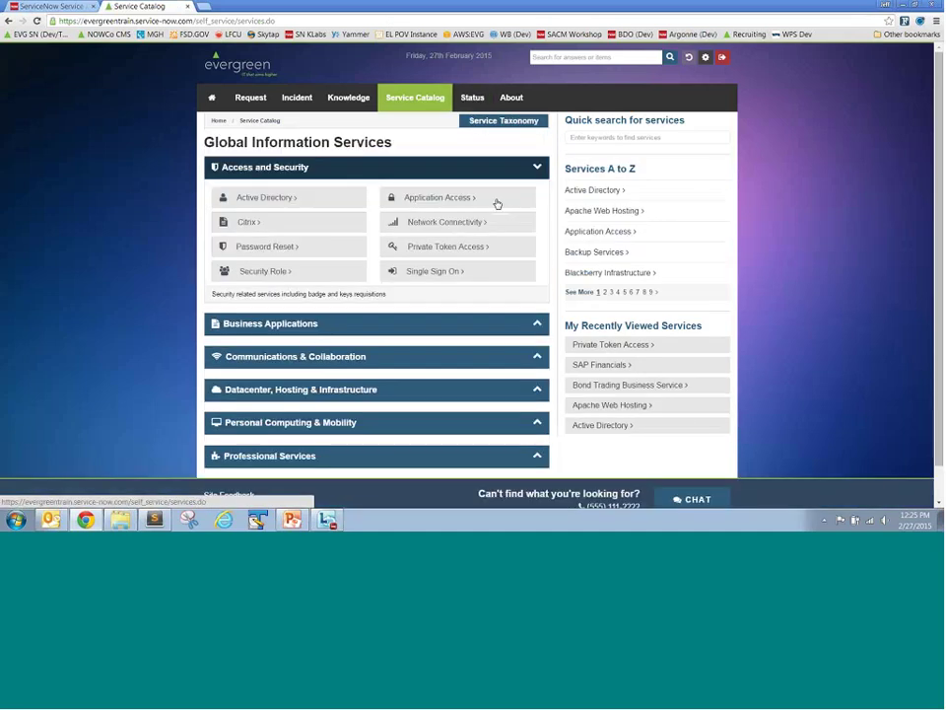
click(334, 324)
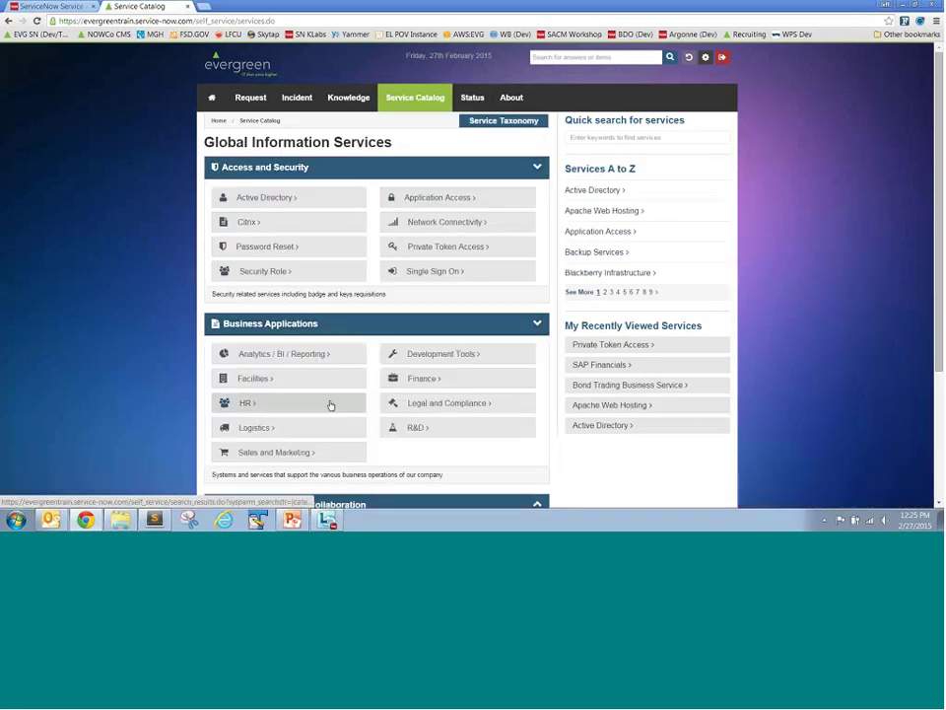
click(425, 385)
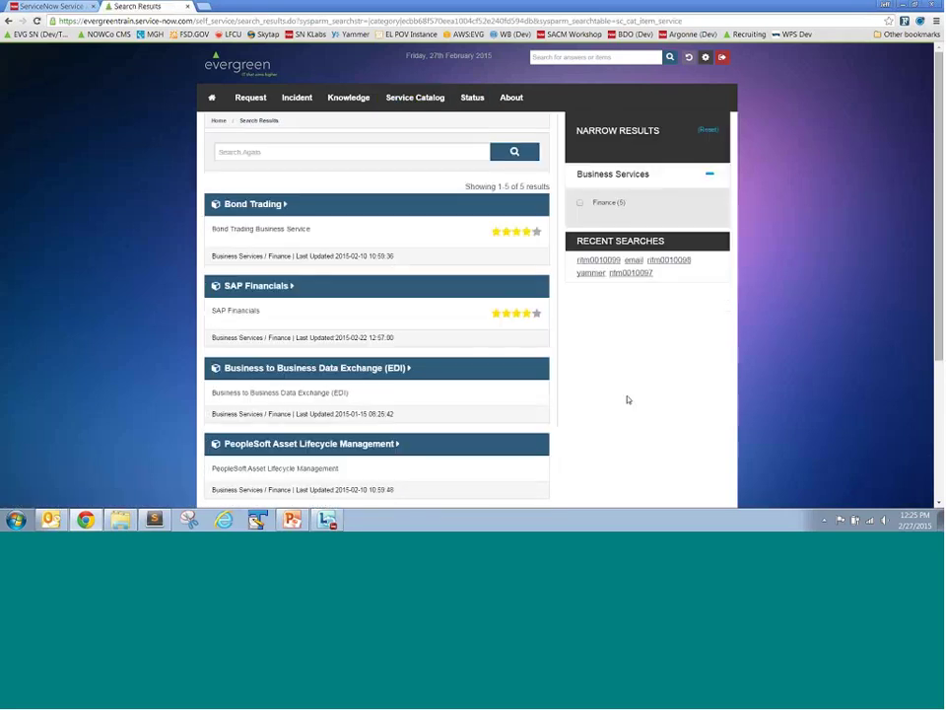
click(293, 293)
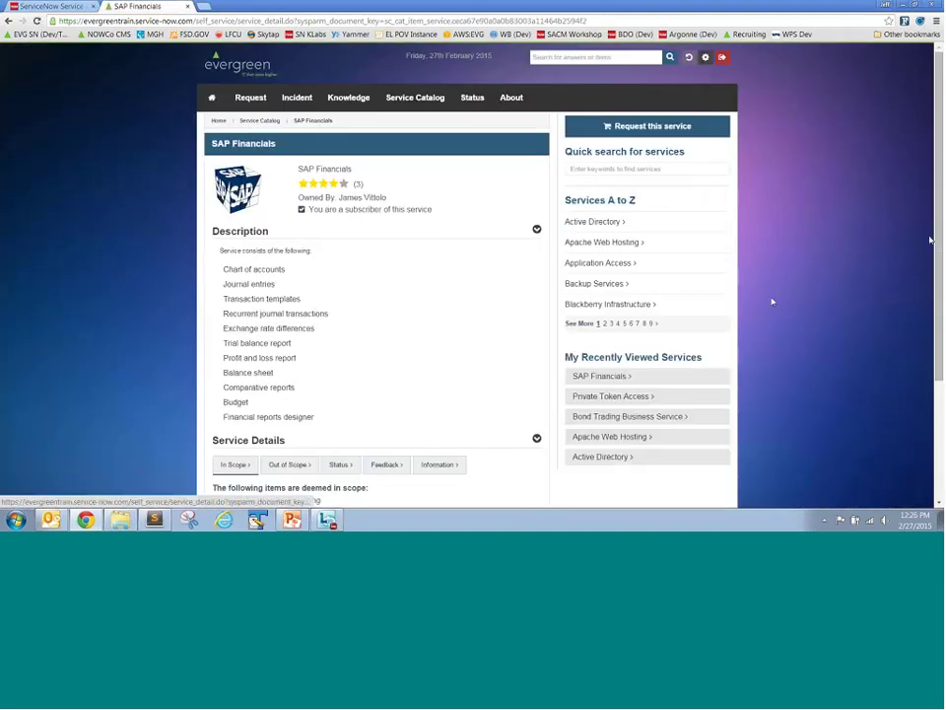
Step: Review the Out of Scope, Status, Feedback and Information sections in the SAP Financials service details
scroll(593, 353, down, 2)
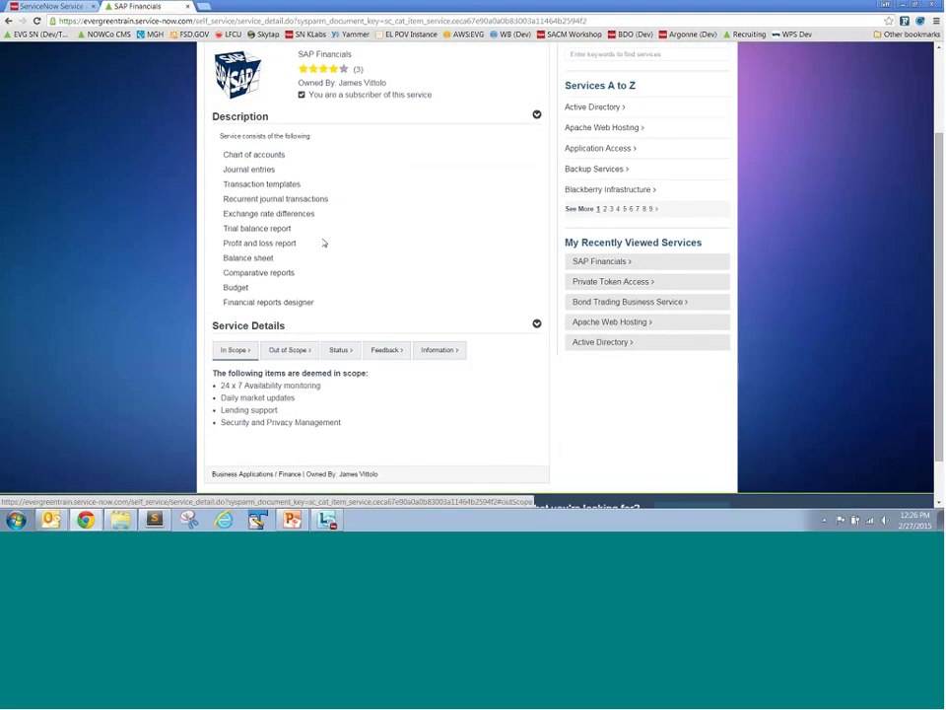
click(289, 350)
click(340, 352)
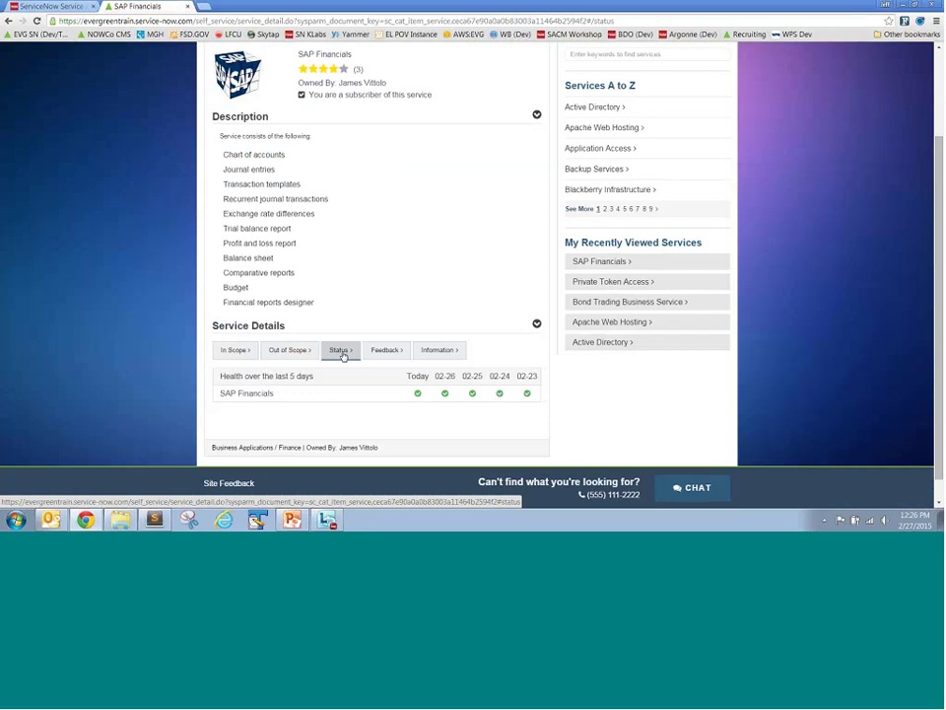
click(373, 351)
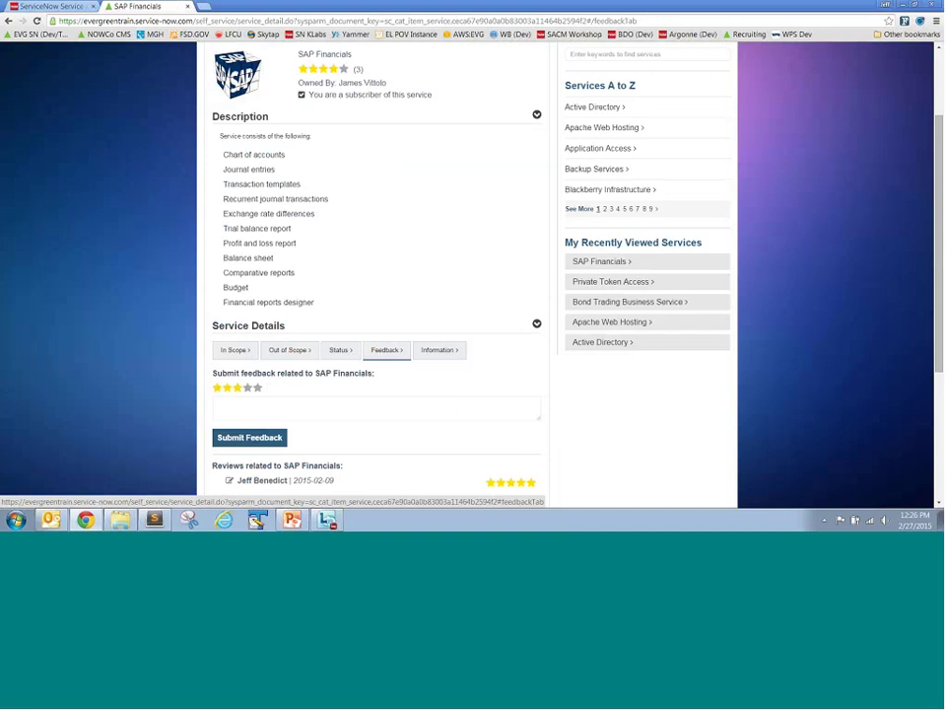
click(446, 352)
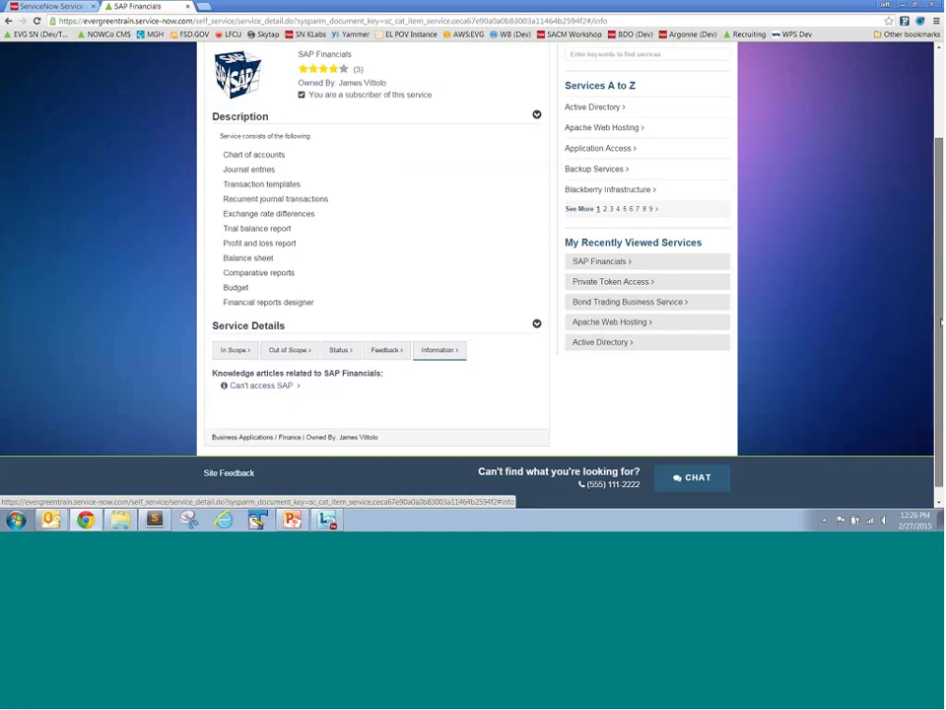
scroll(833, 202, up, 2)
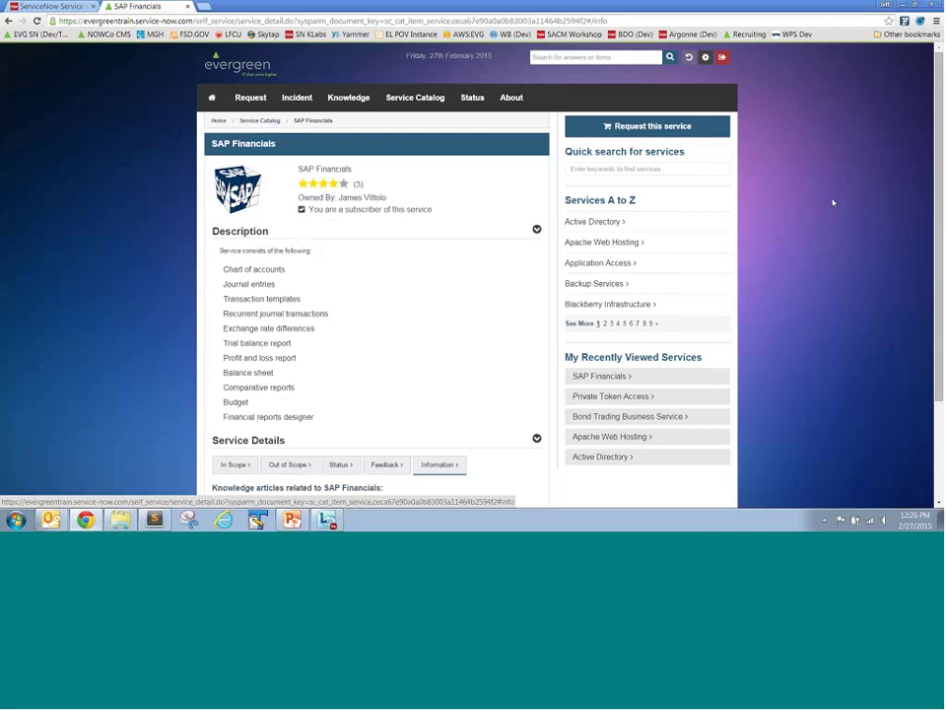
Step: View the request page for access to SAP Financials and go to the Request Service overview
click(665, 128)
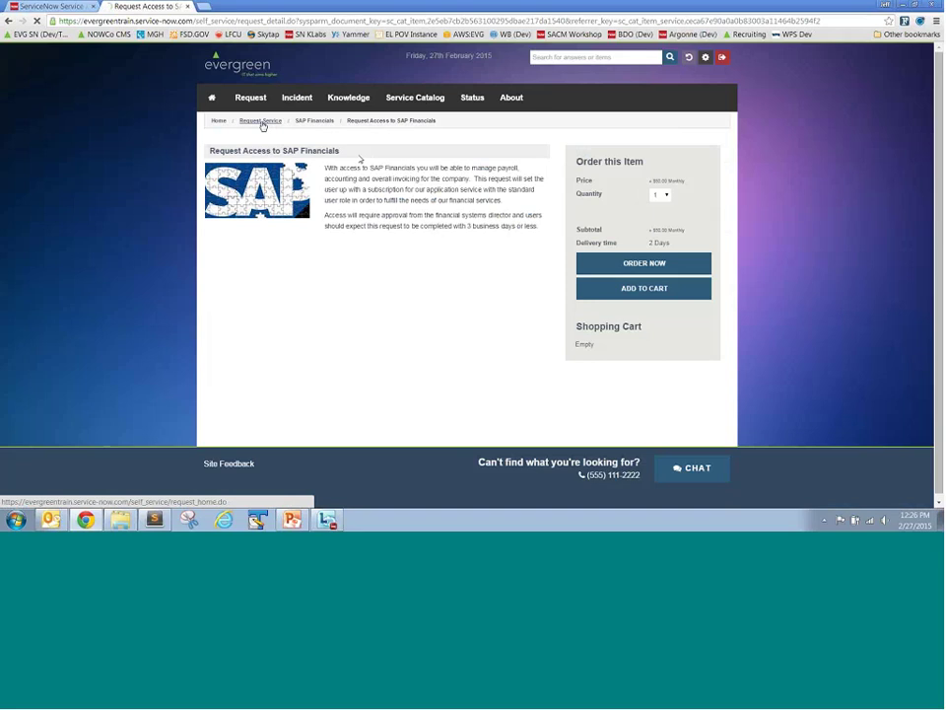
click(261, 122)
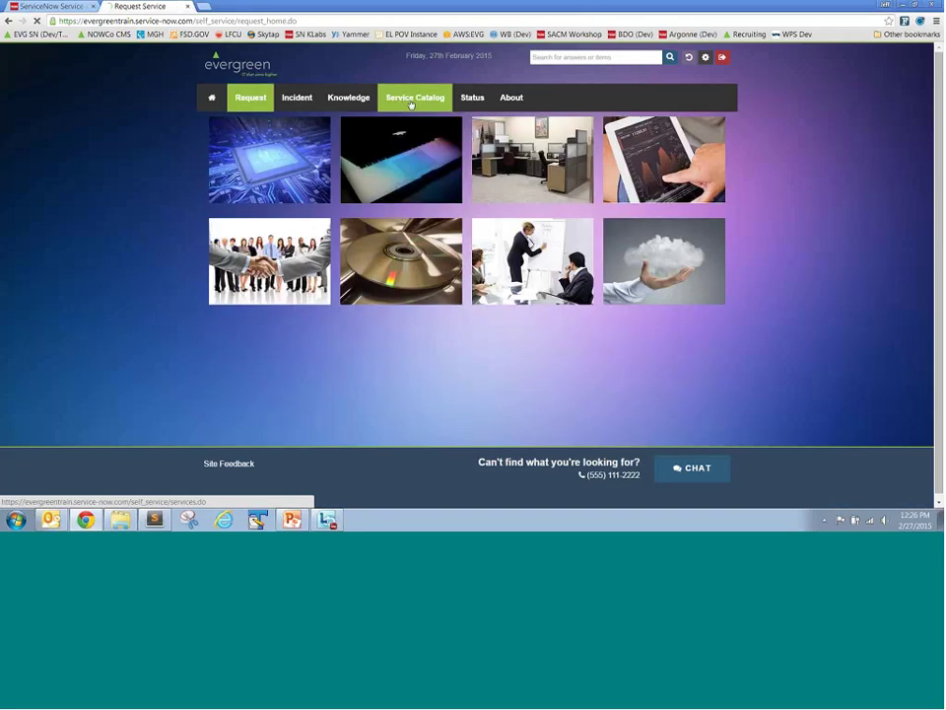
Step: Return to the Service Catalog and open its Service Health view
click(431, 129)
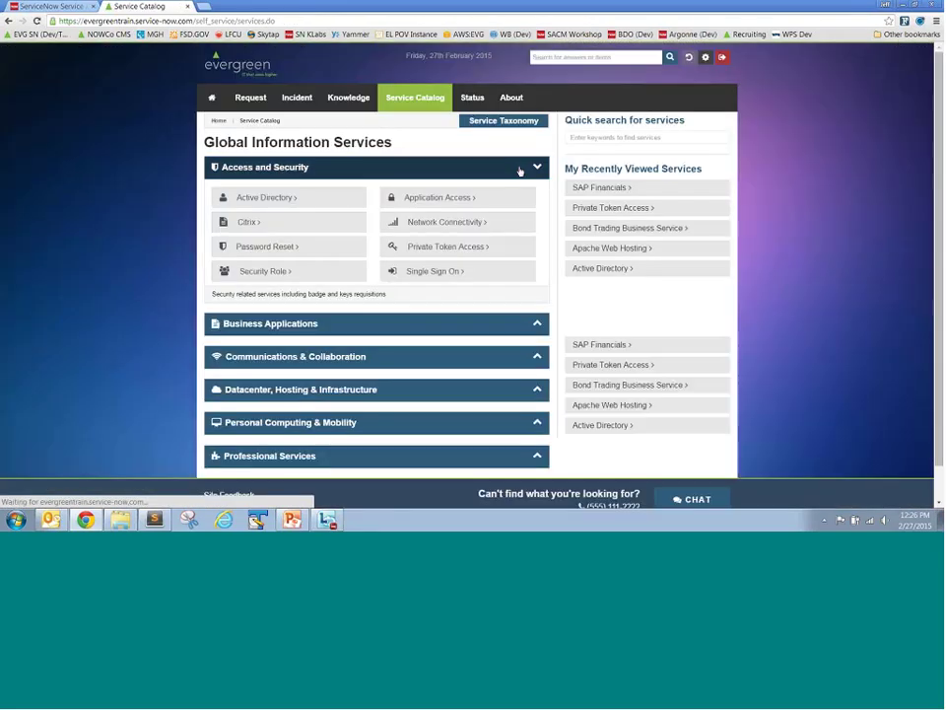
click(514, 125)
click(502, 185)
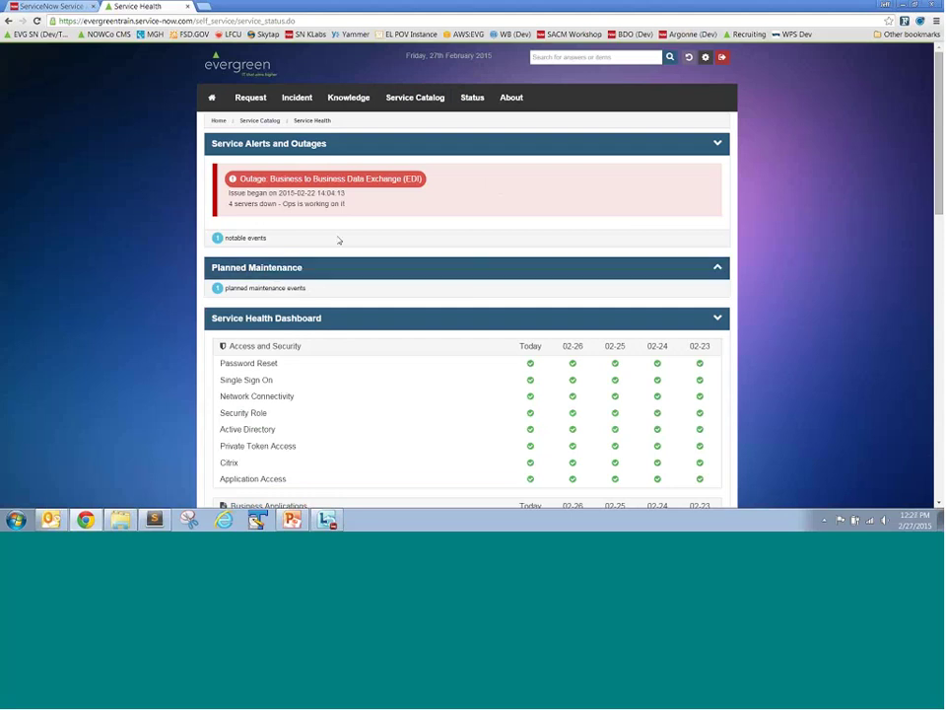
Step: Examine the planned maintenance event and the Service Health Dashboard statuses of the Business Applications services
click(276, 276)
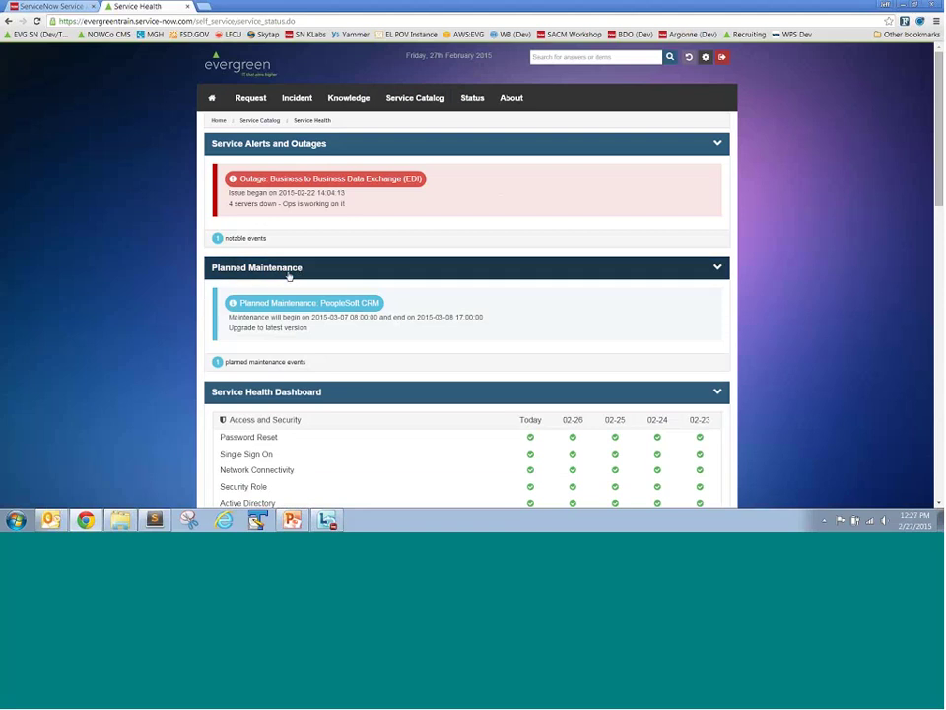
click(288, 276)
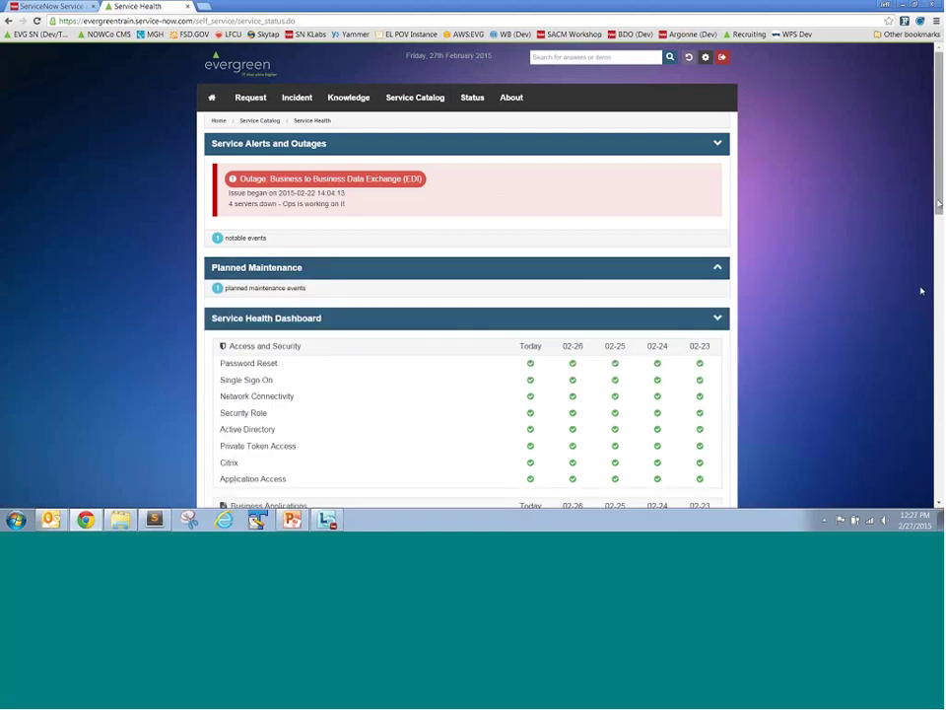
scroll(921, 291, down, 5)
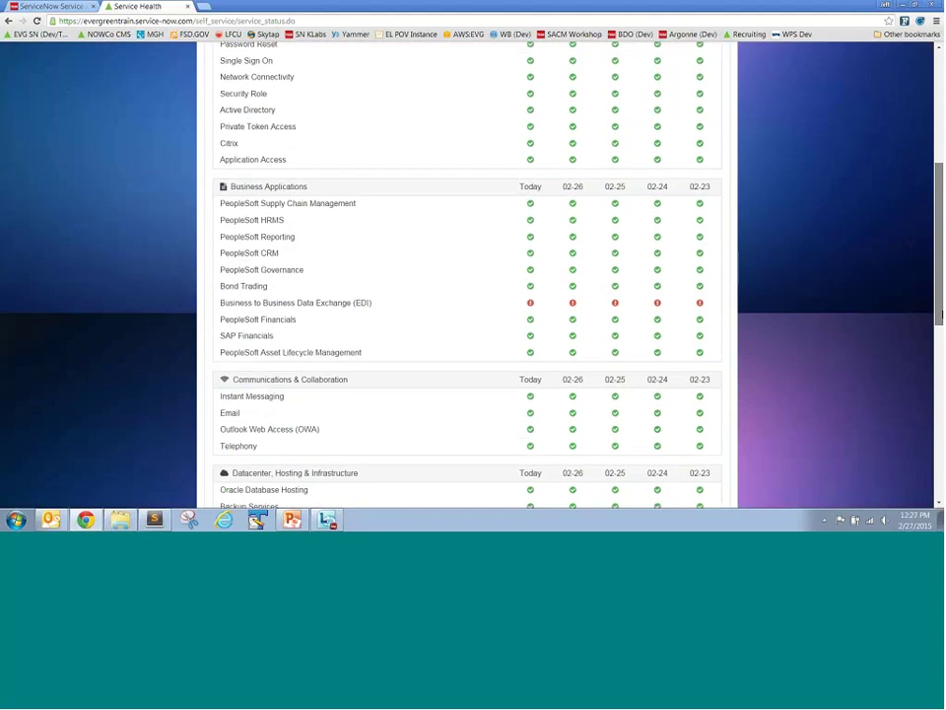
scroll(941, 325, down, 1)
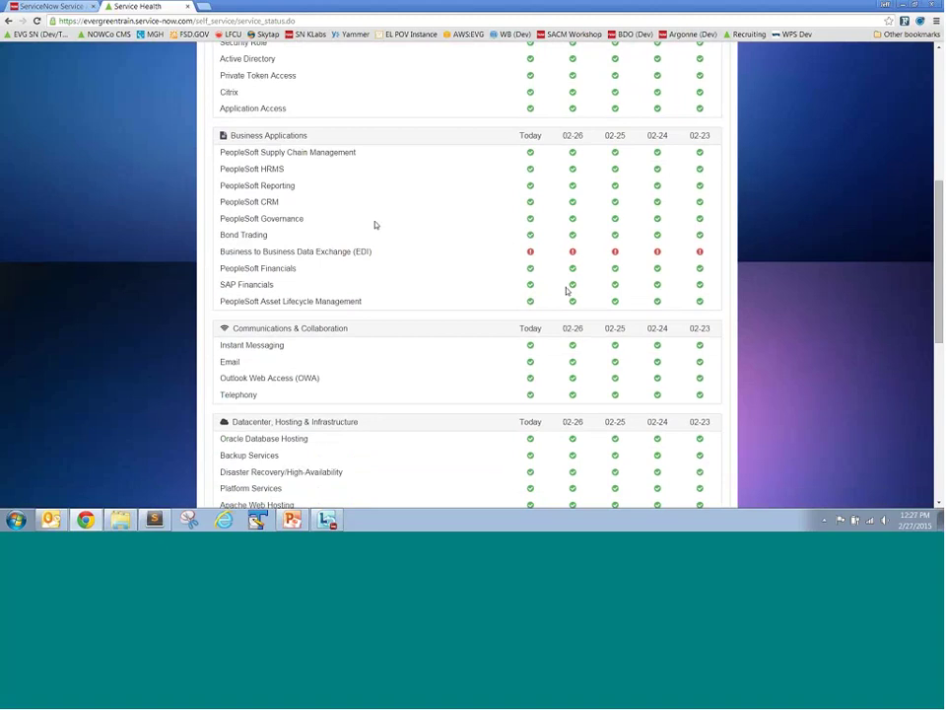
Step: Open the System Plugins list in the ServiceNow admin interface and filter it to names containing "portfol"
click(54, 8)
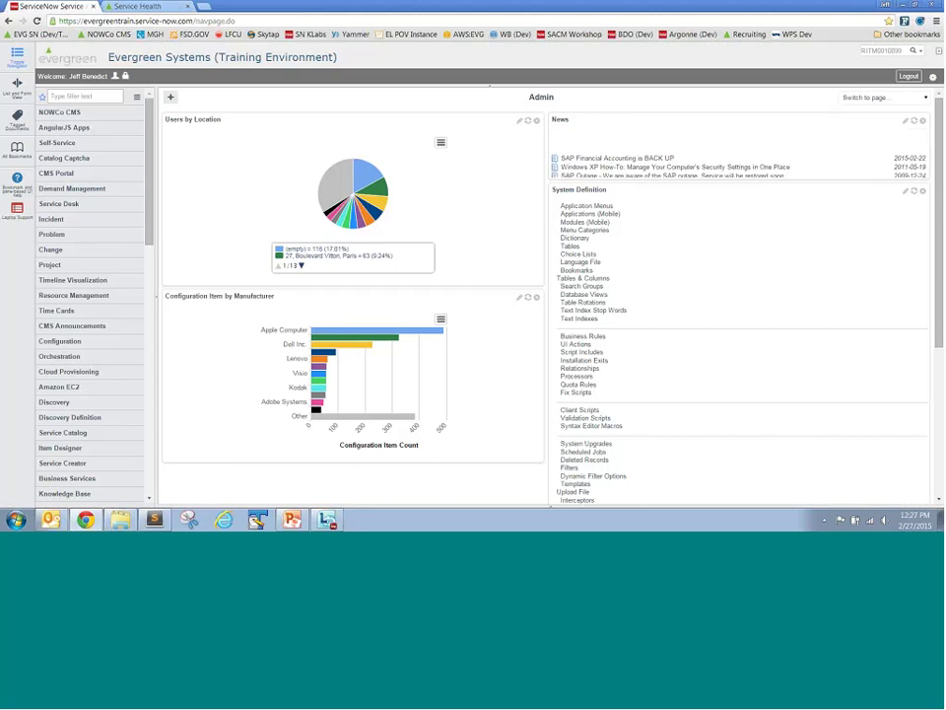
click(83, 96)
text(plugins)
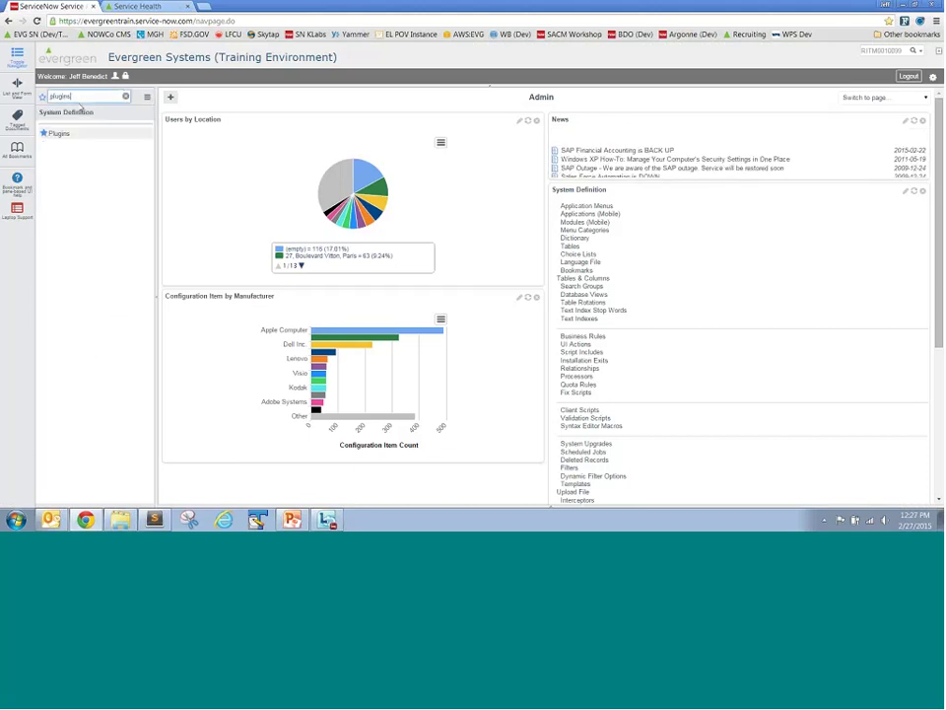
click(59, 133)
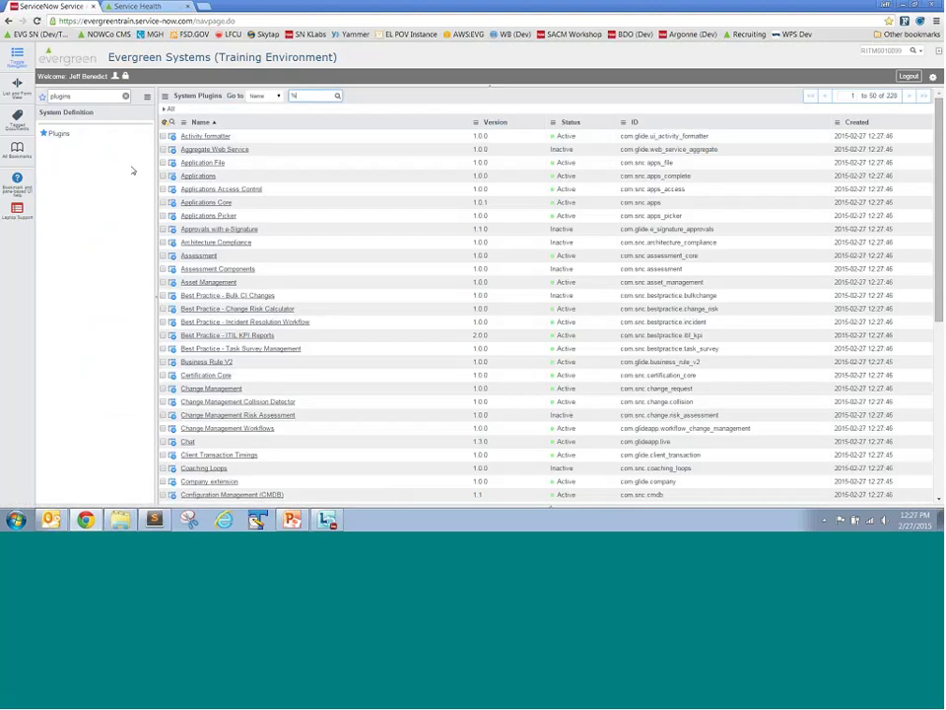
text(%portal)
key(Return)
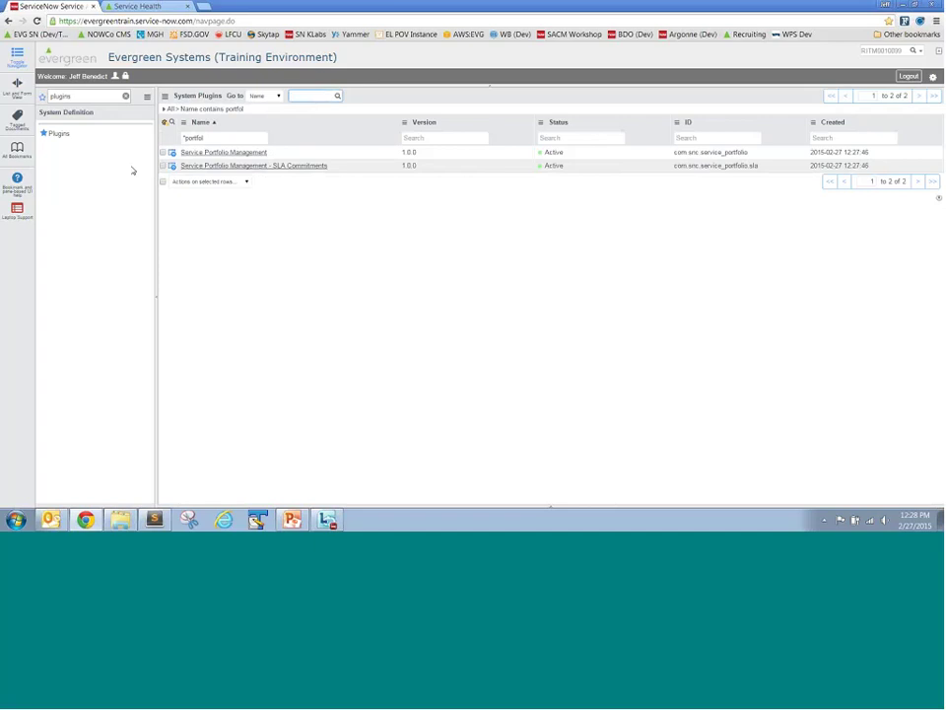
Step: Open the Service Portfolio Management plugin record, view its wiki help page, and return to the record
click(210, 152)
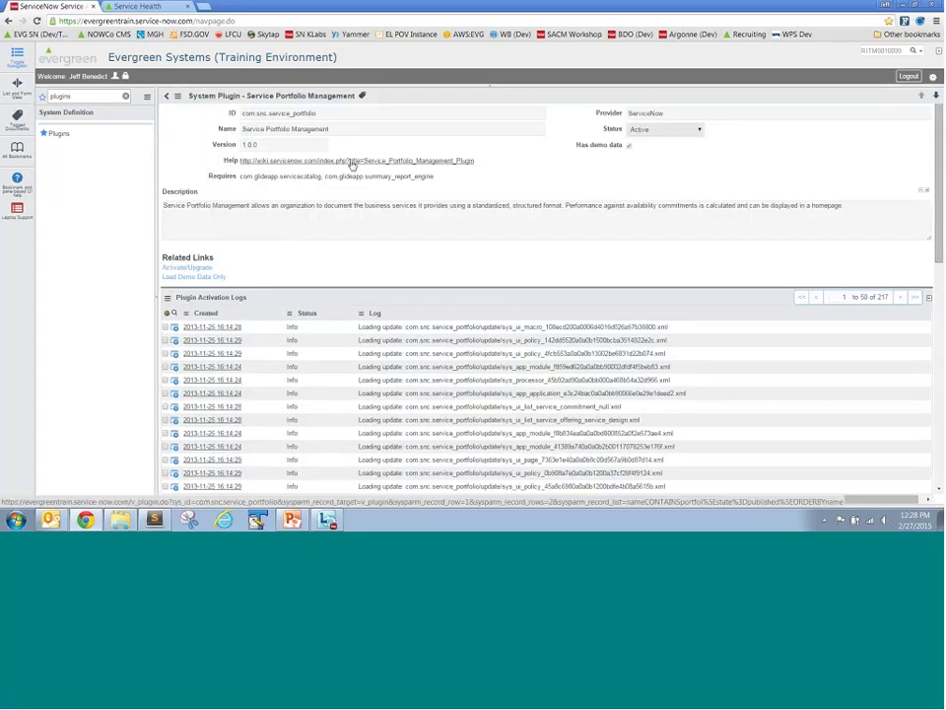
click(352, 162)
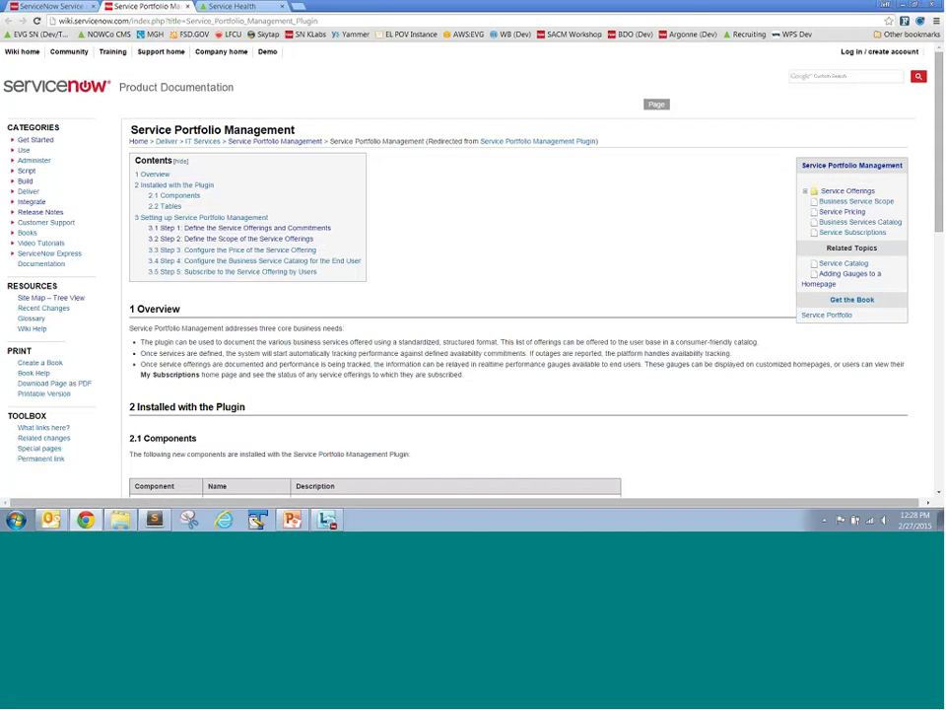
click(72, 8)
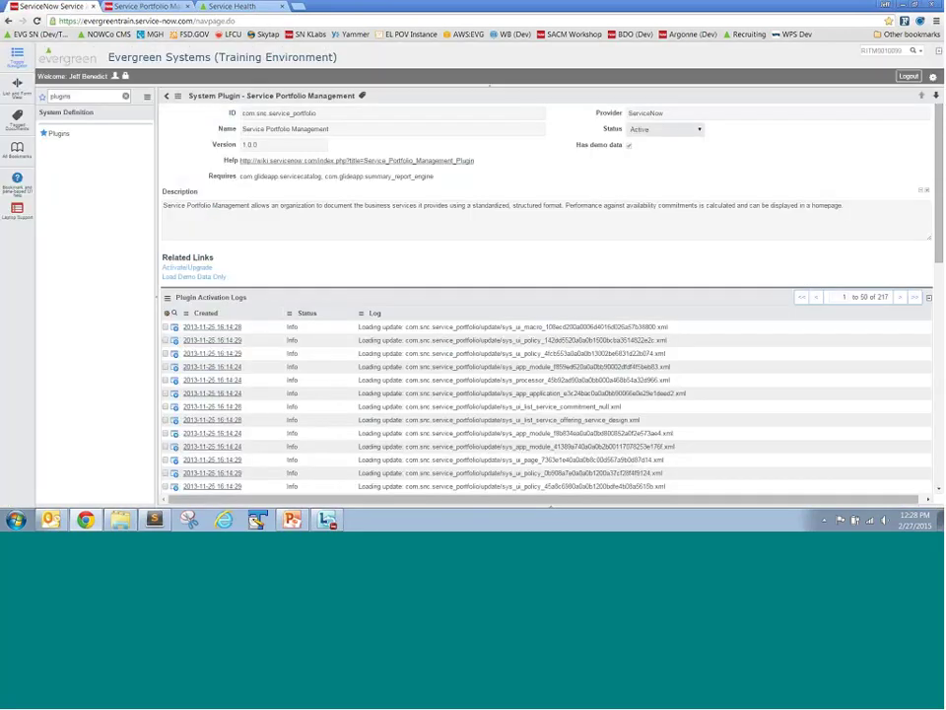
Step: Open the bookmarked Laptop Support business service and examine its Used for and Operational status fields
click(17, 208)
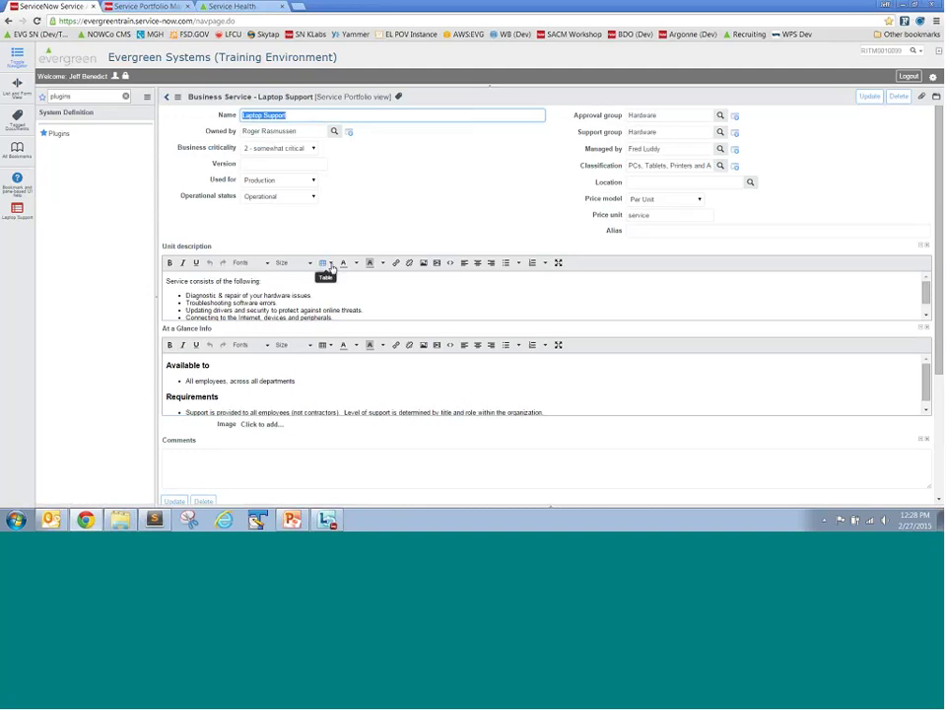
click(271, 181)
click(271, 184)
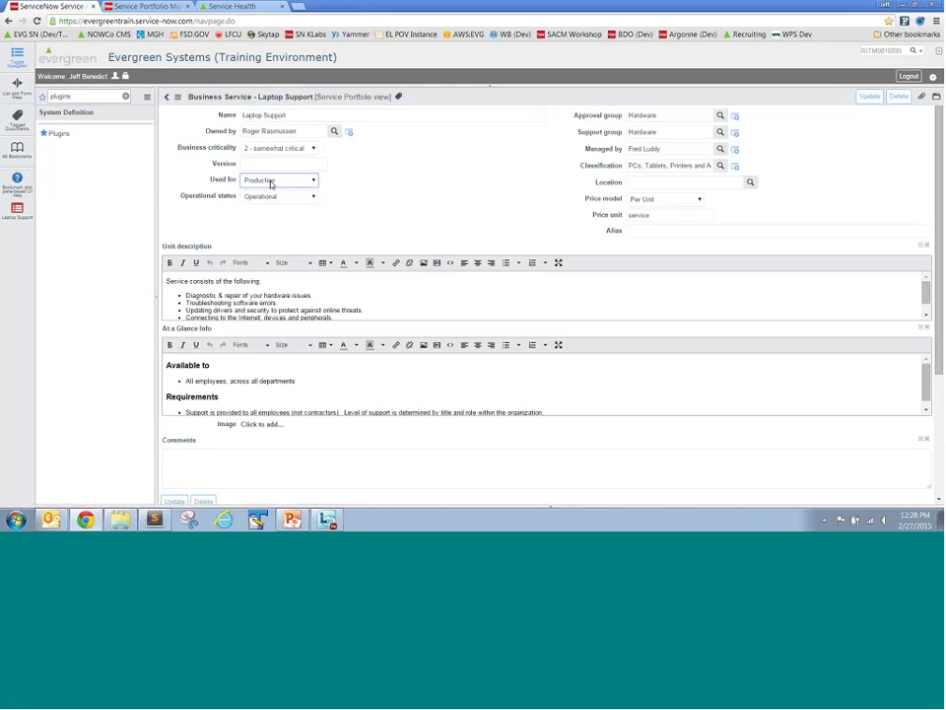
click(271, 196)
click(312, 197)
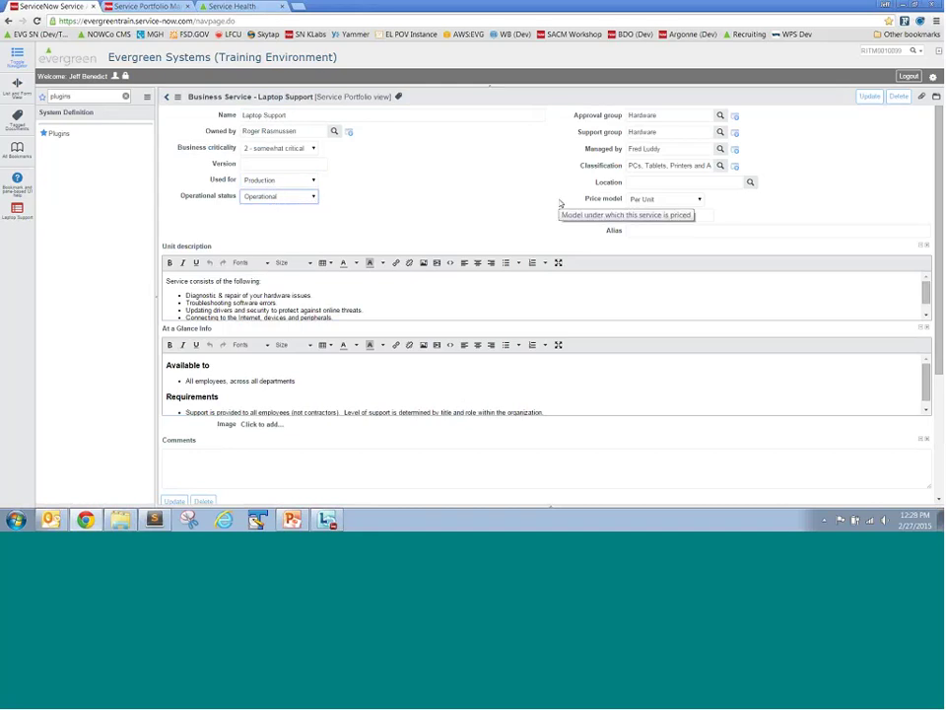
Step: View the categories hierarchy for the Laptop Support classification, expand Communications & Collaboration, and close it without choosing a category
click(720, 165)
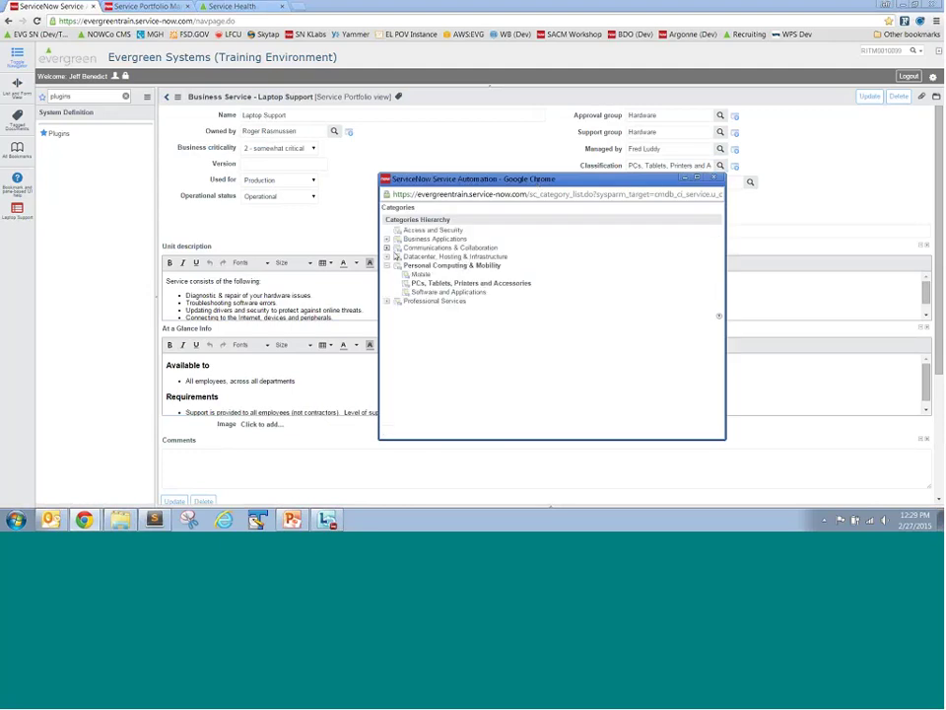
click(389, 247)
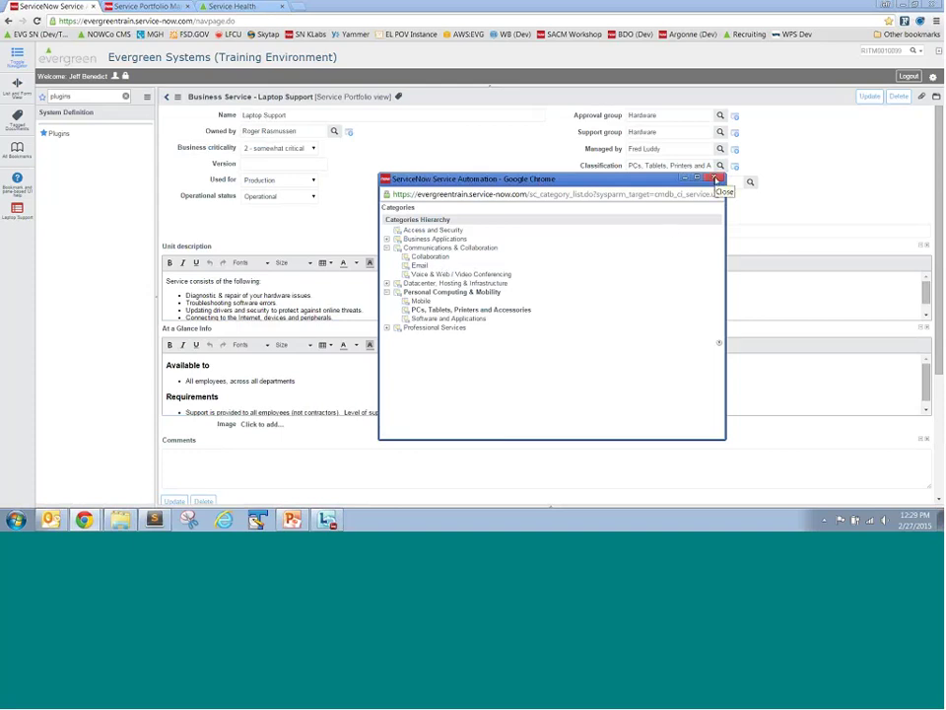
click(715, 180)
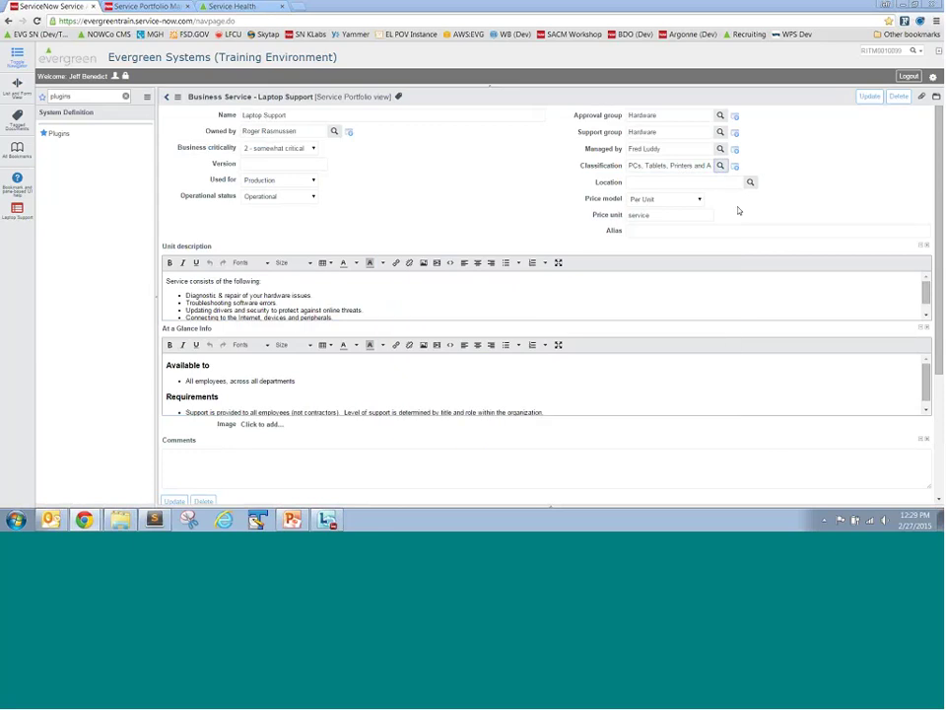
Step: Review the Executive Laptop Support service offering and its commitments, and go back to the Laptop Support catalog entry
scroll(941, 268, down, 3)
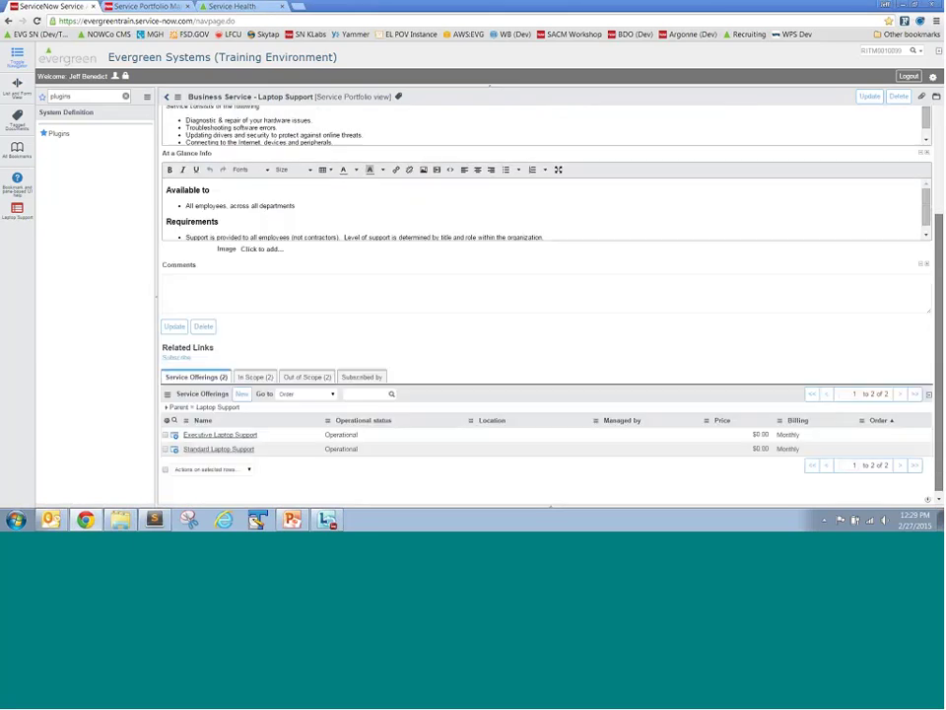
click(225, 431)
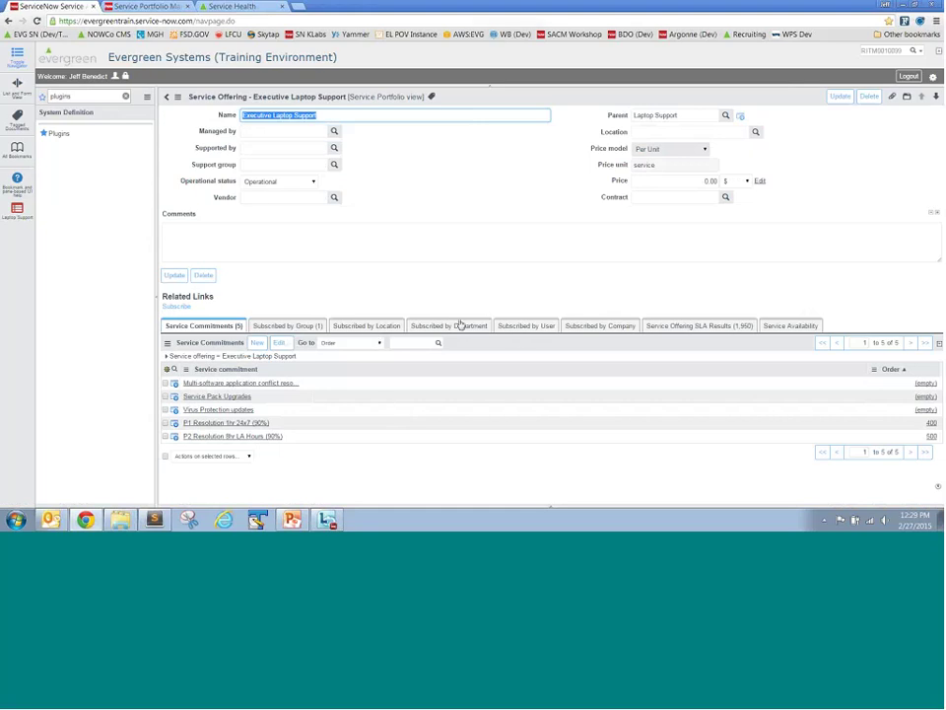
click(166, 97)
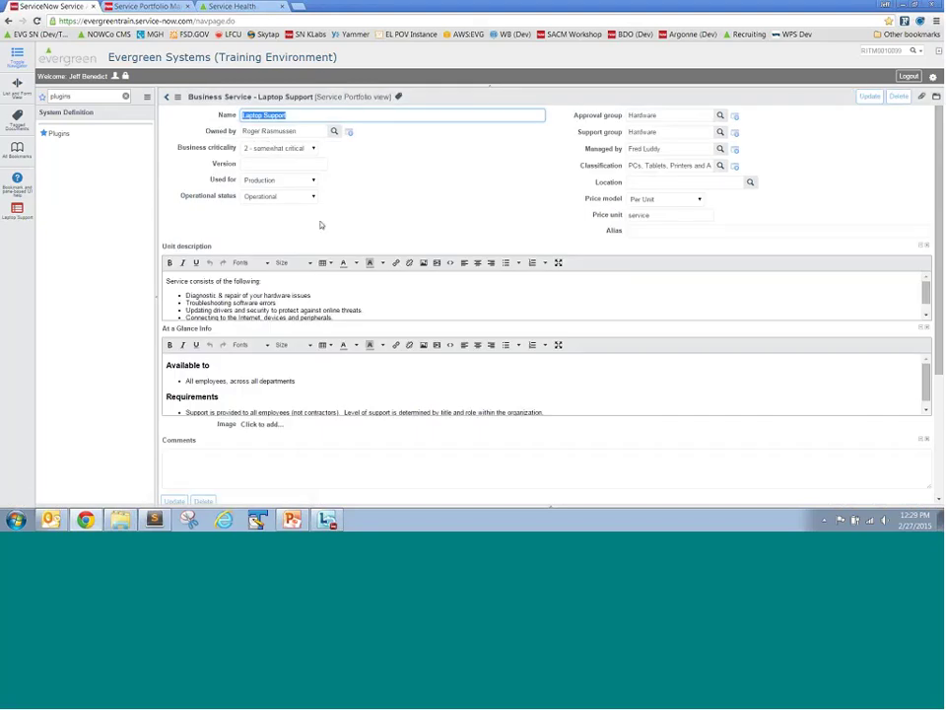
click(167, 99)
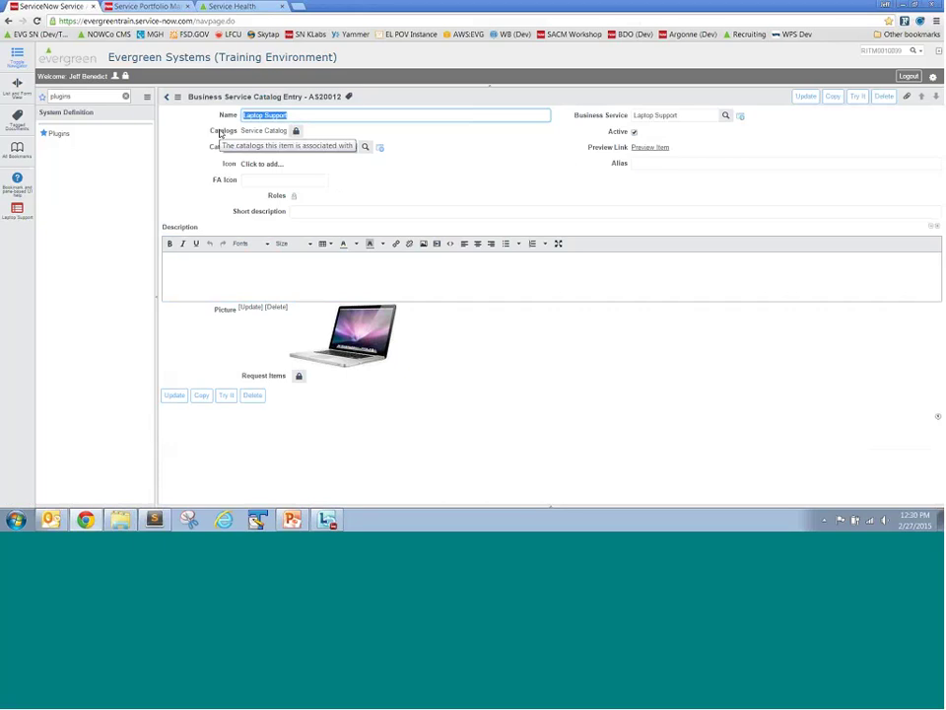
Step: Find the Business Services list by filtering the navigator for "business serv" and start a new business service record
click(126, 102)
click(125, 97)
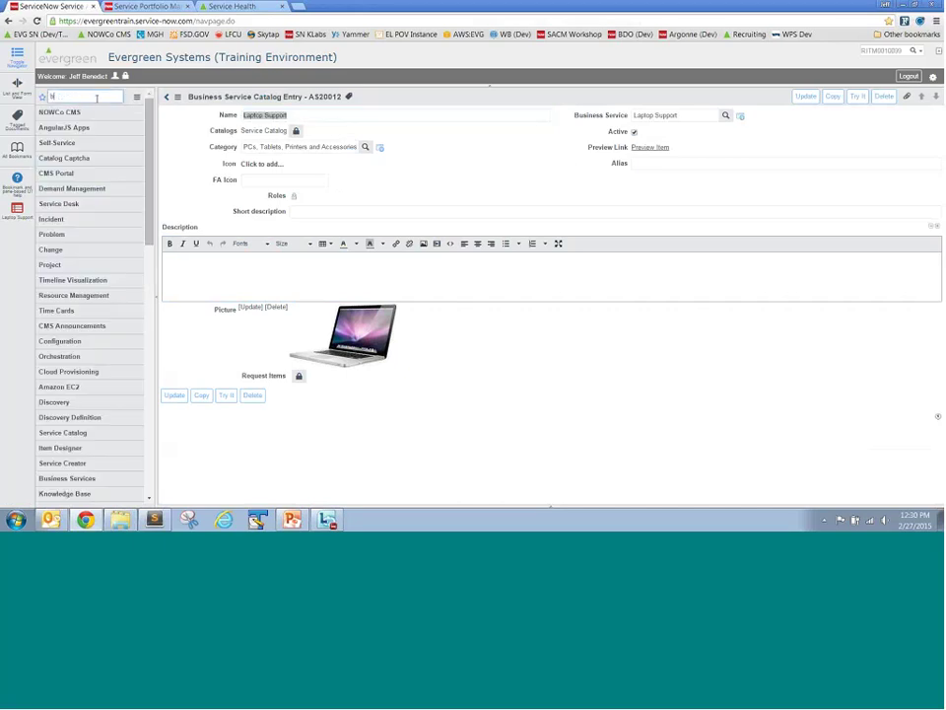
text(business serv)
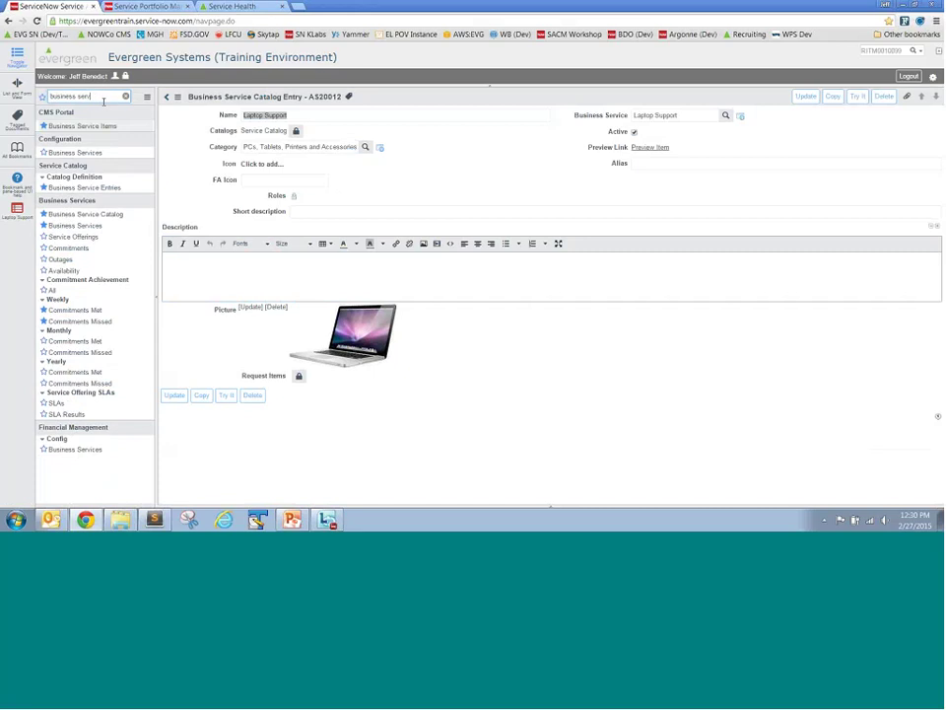
click(86, 227)
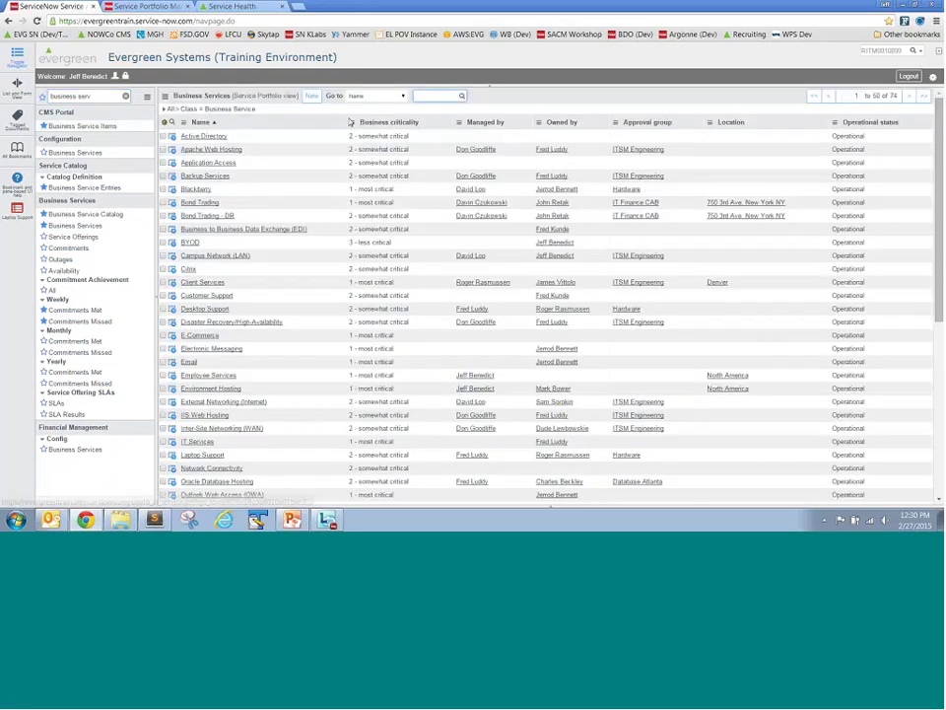
click(311, 97)
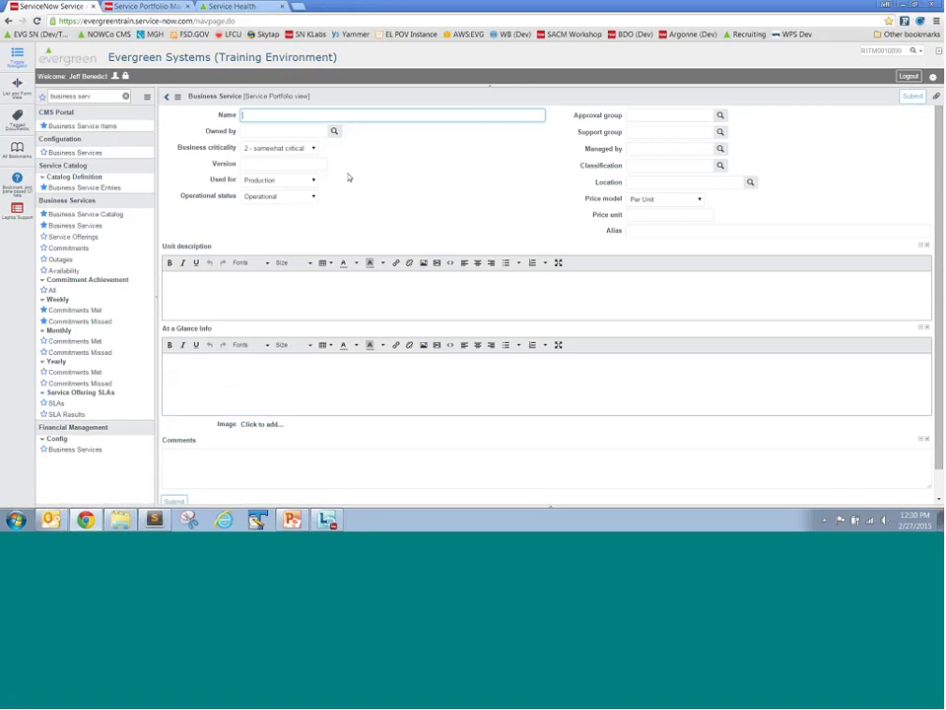
Step: Name the business service Yammer, fill in the owner's name, and set the operational status to Non-Operational
text(Yammer)
click(274, 135)
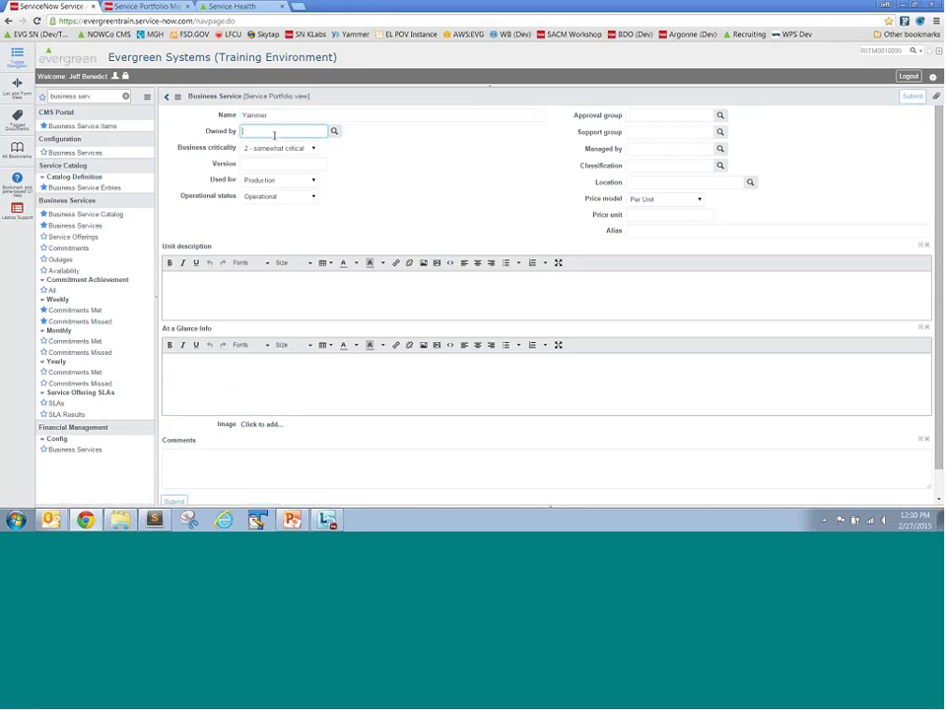
key(Down)
key(Return)
click(273, 197)
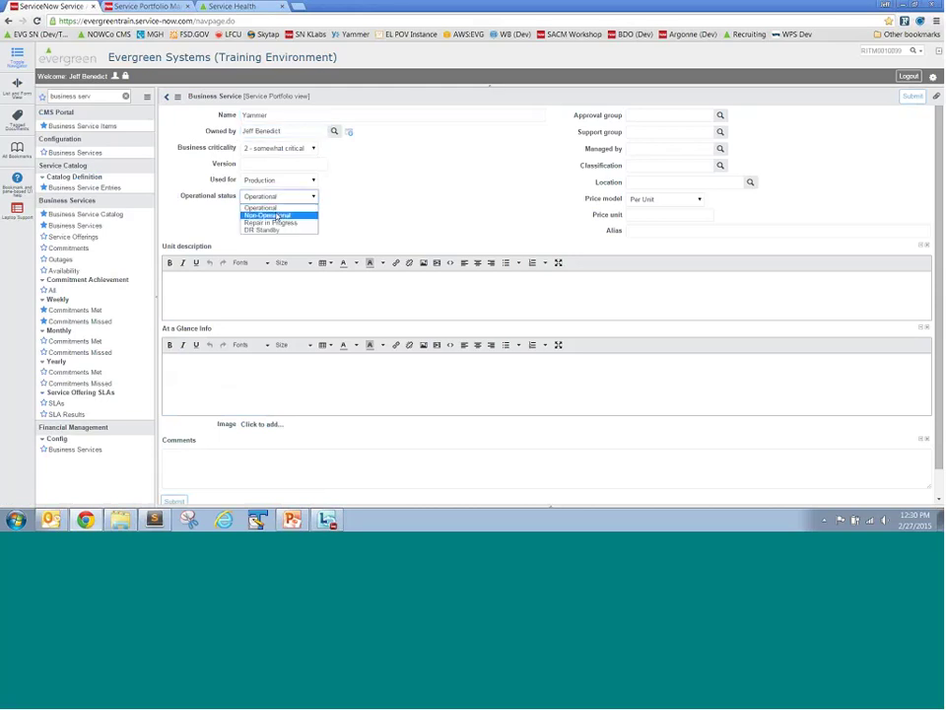
click(281, 215)
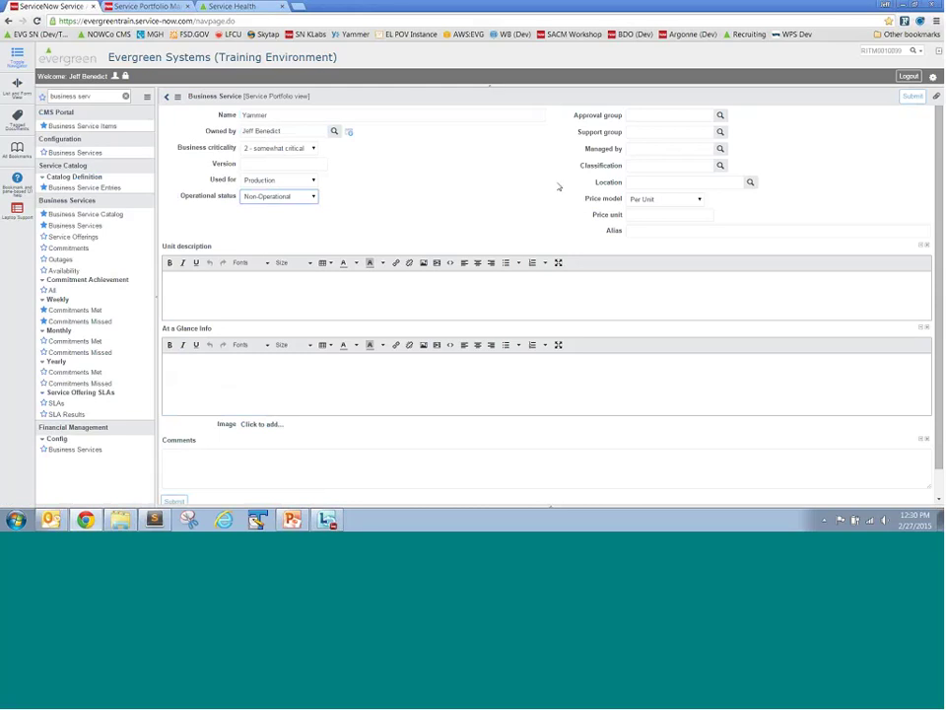
Step: Classify the Yammer service as Collaboration under Communications & Collaboration
click(721, 168)
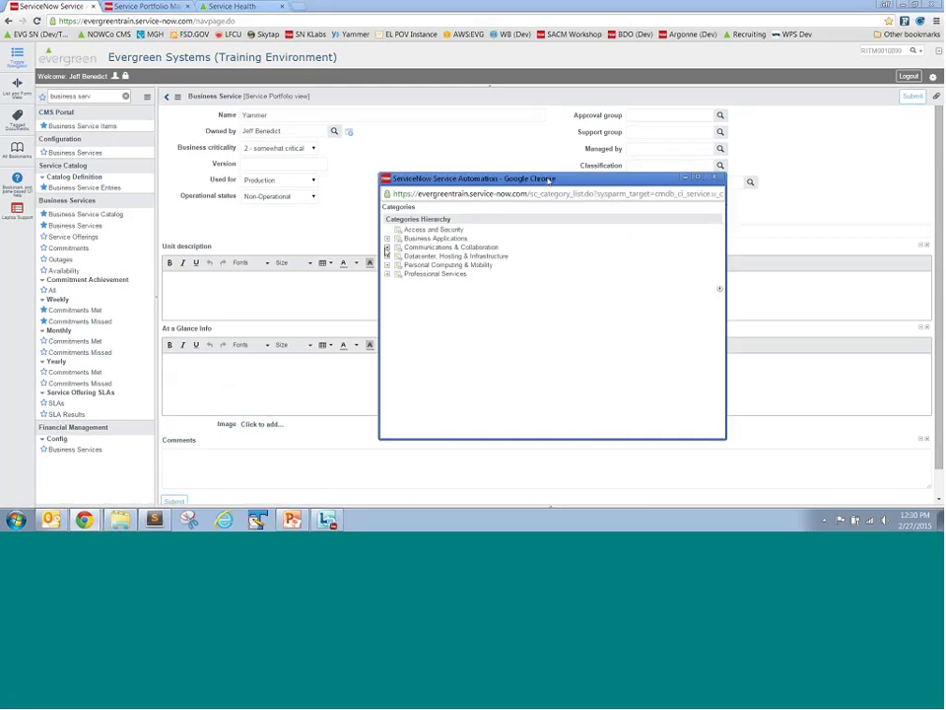
click(388, 247)
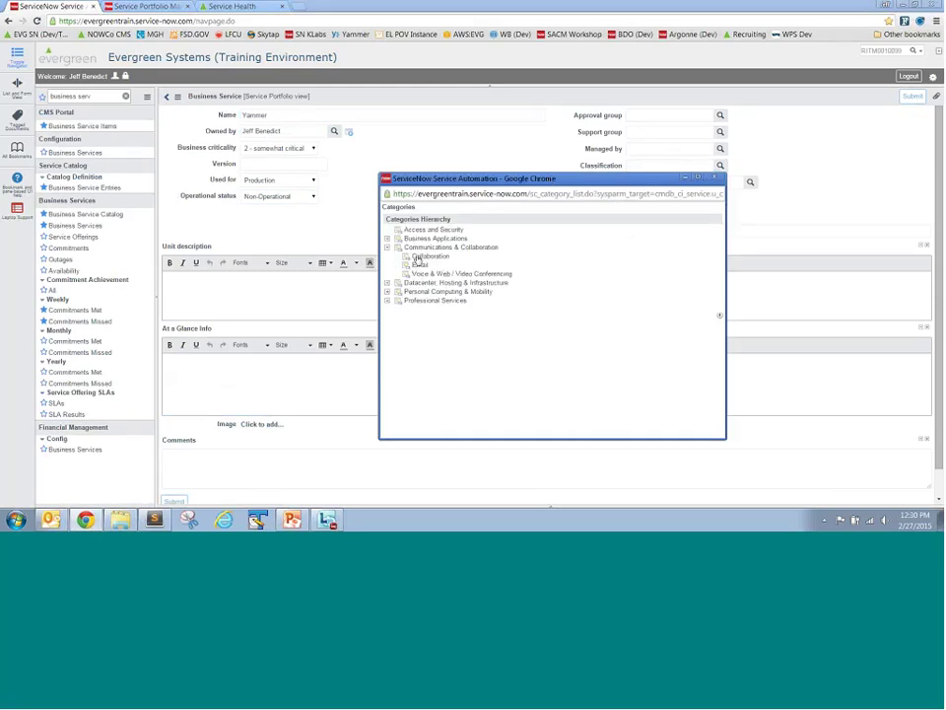
click(430, 256)
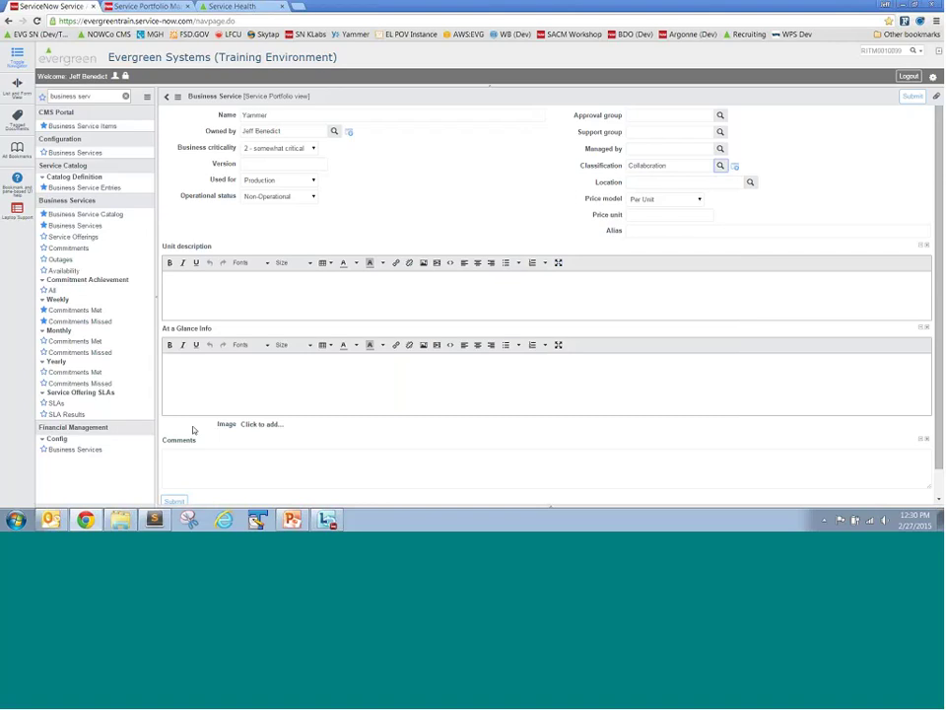
Step: Copy the opening Yammer paragraph from YammerText.txt in the text editor into the service's Unit description and save the record
click(155, 520)
drag(579, 273, 549, 217)
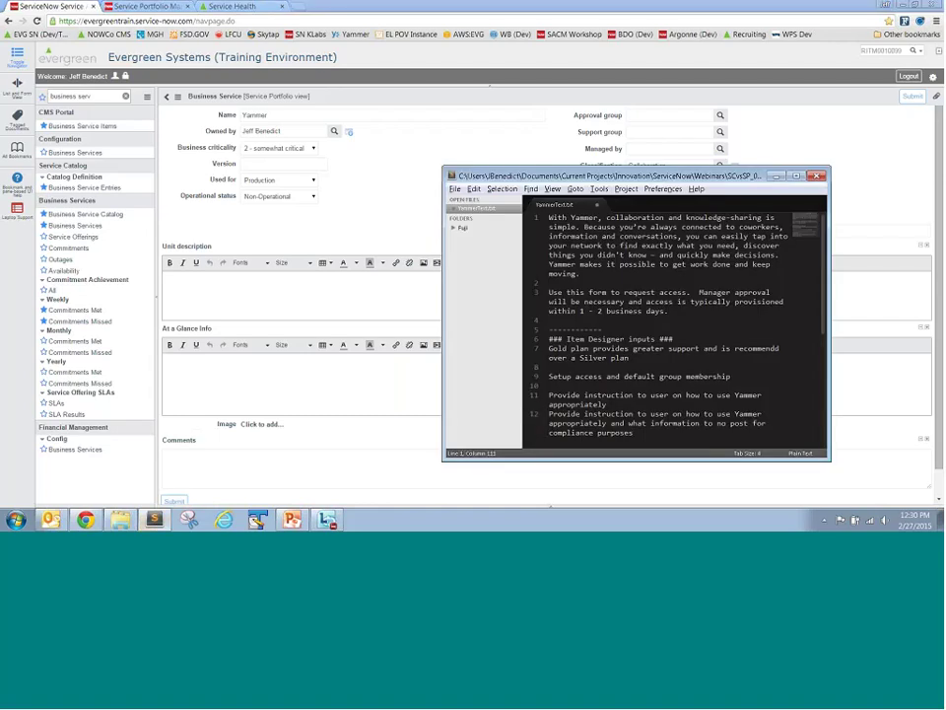
key(ctrl+c)
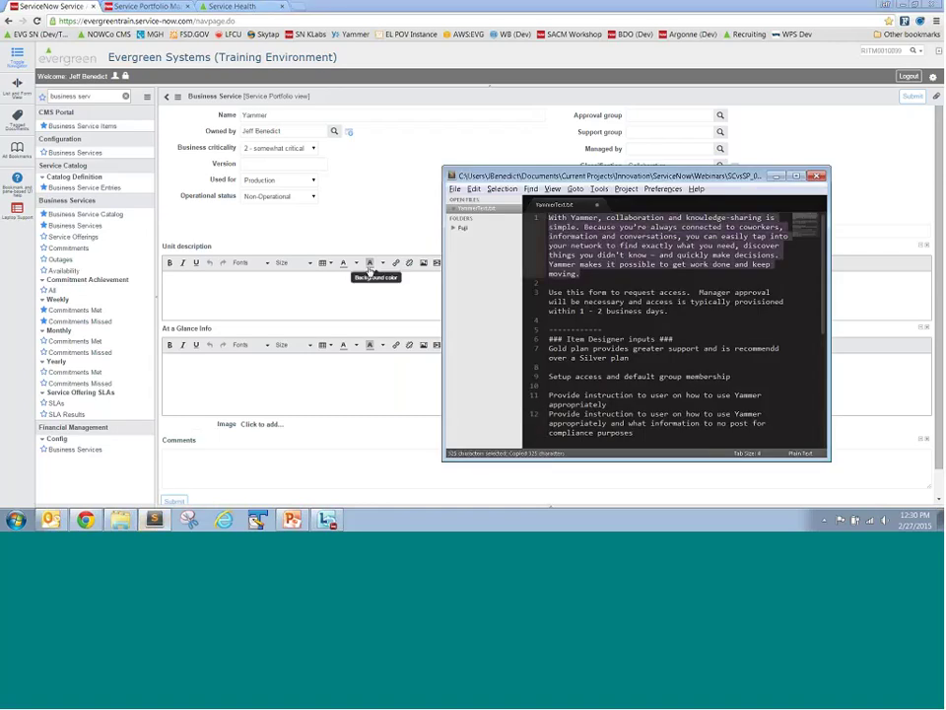
click(334, 279)
key(ctrl+v)
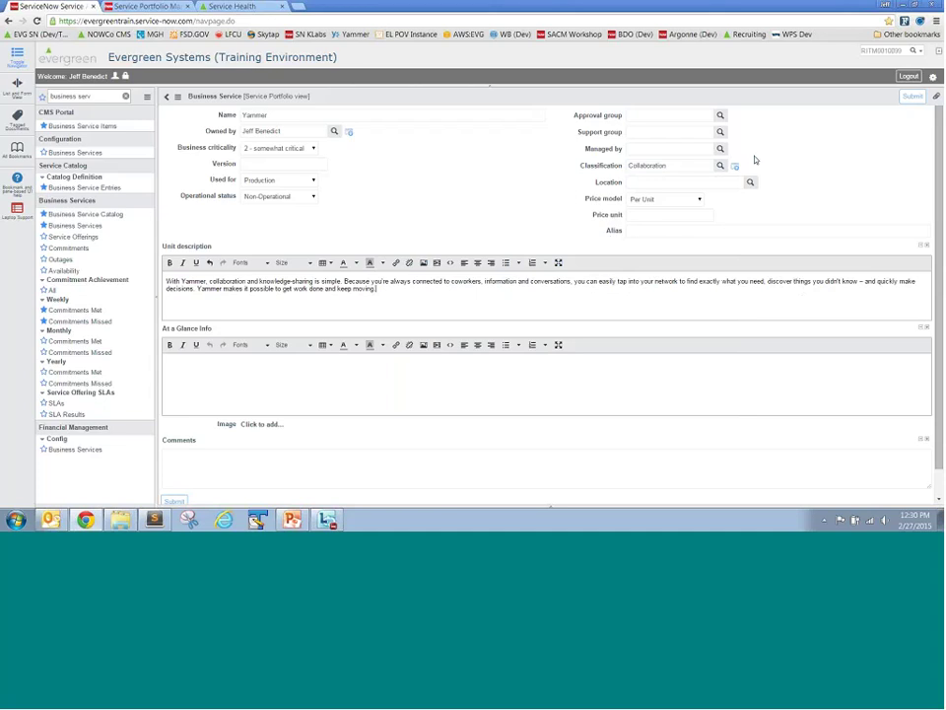
right_click(659, 96)
click(666, 99)
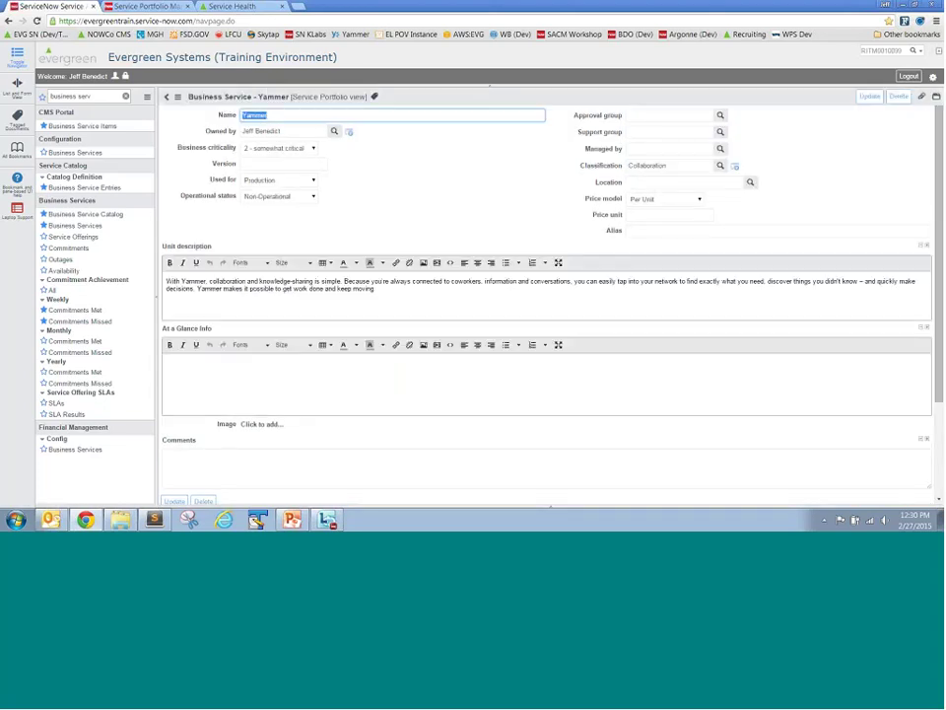
Step: Add yammer-icon-small.png as the image of the Yammer business service
click(262, 424)
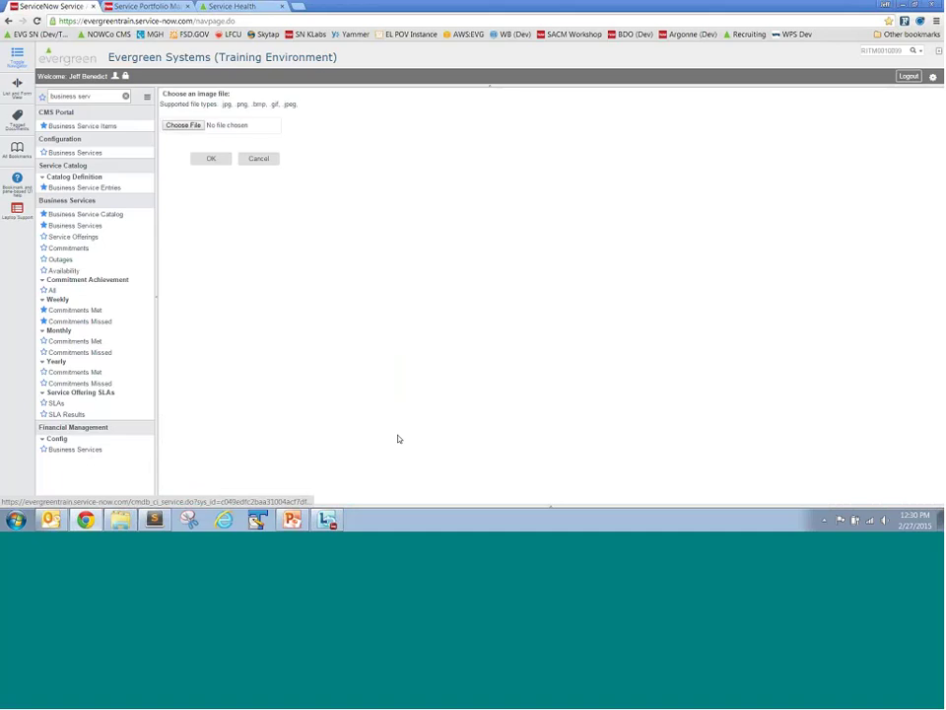
click(194, 126)
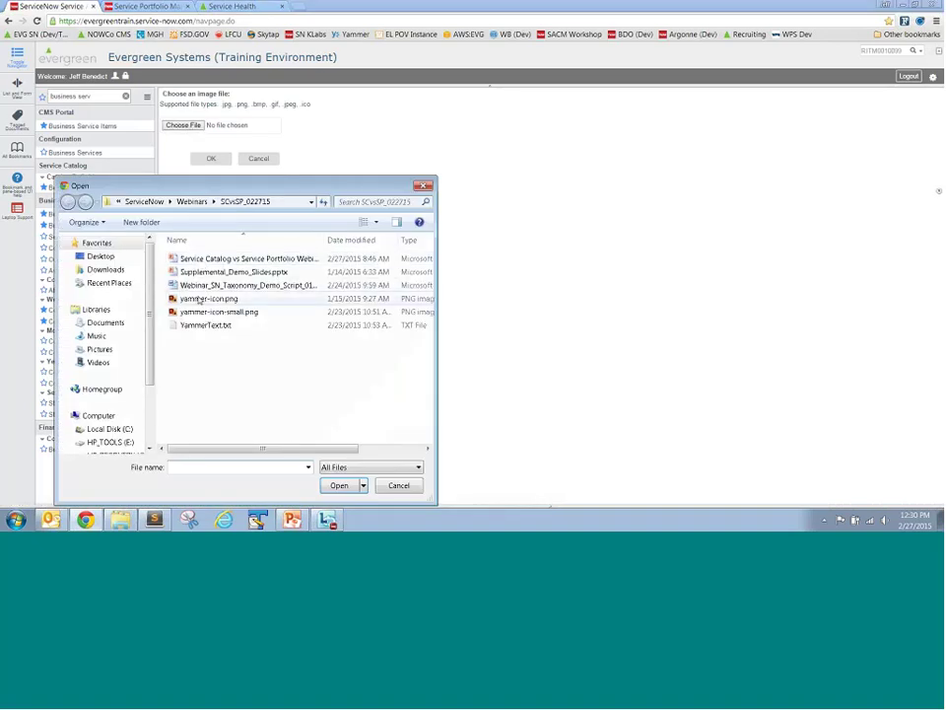
double_click(203, 311)
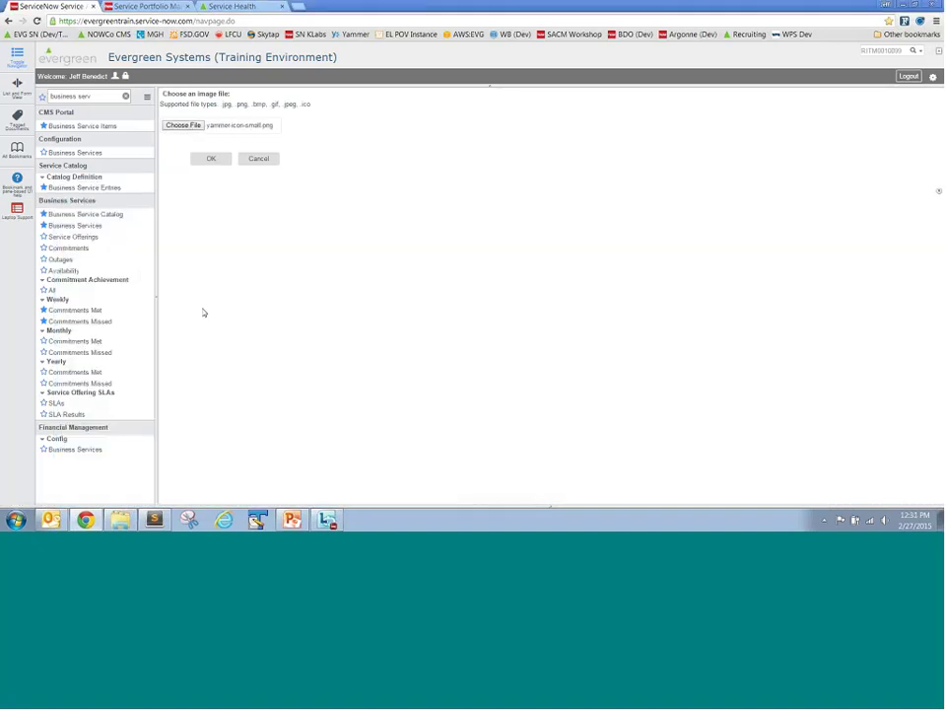
click(211, 160)
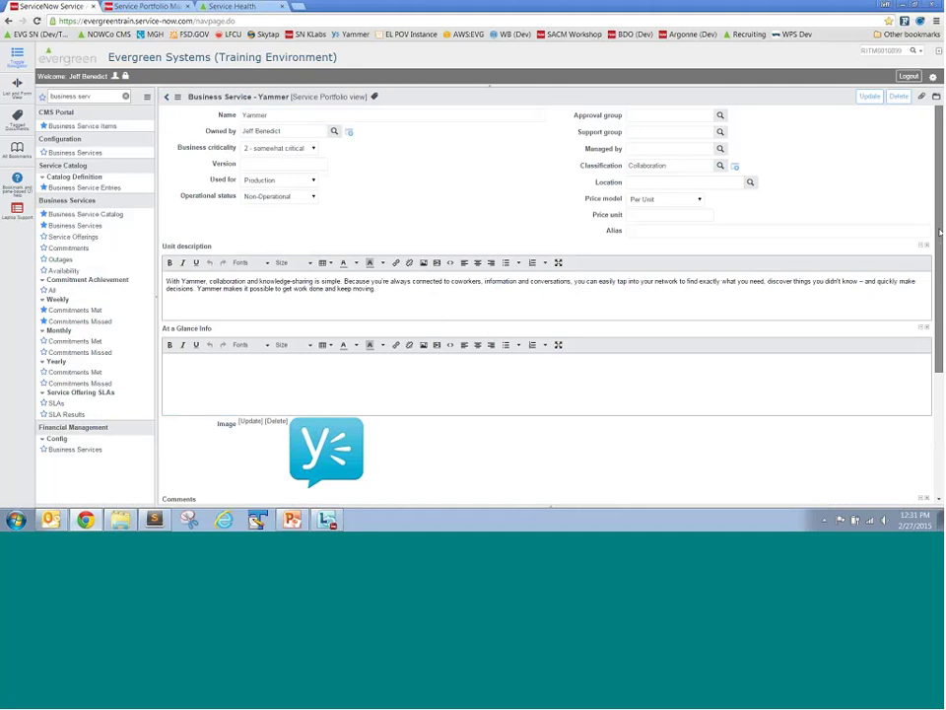
Step: Create a new service offering named Gold under Yammer with a price of $50 and save it
drag(938, 242, 939, 365)
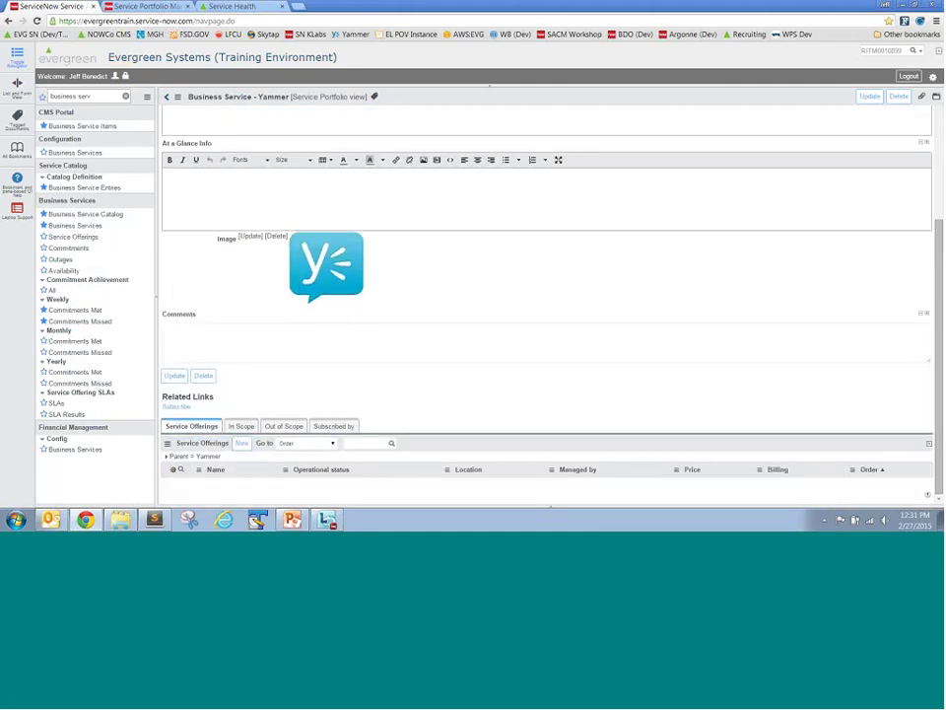
click(242, 443)
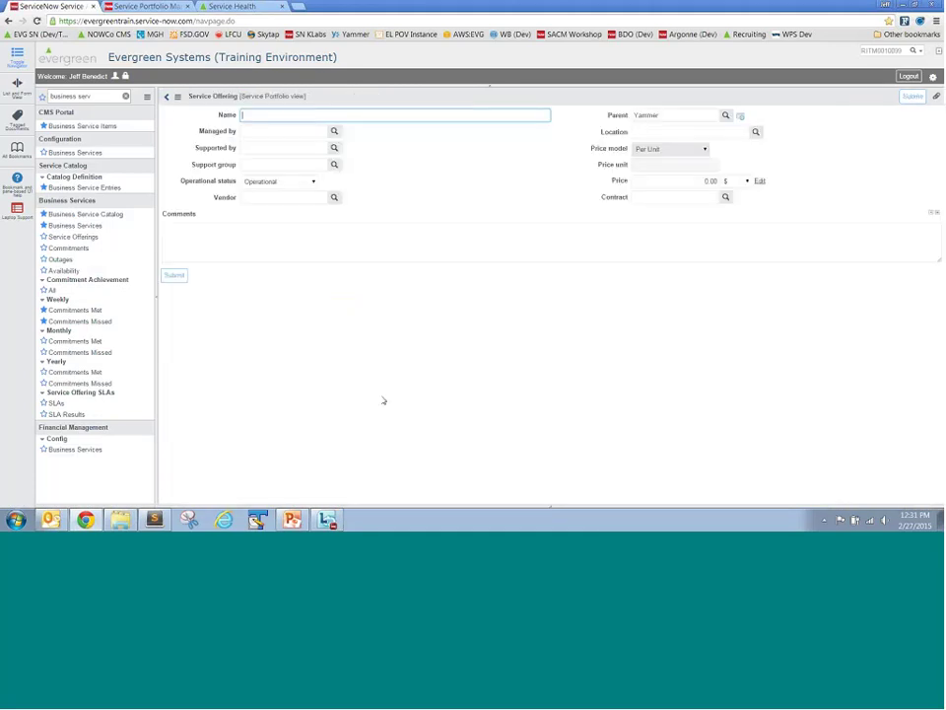
text(Gold)
click(283, 148)
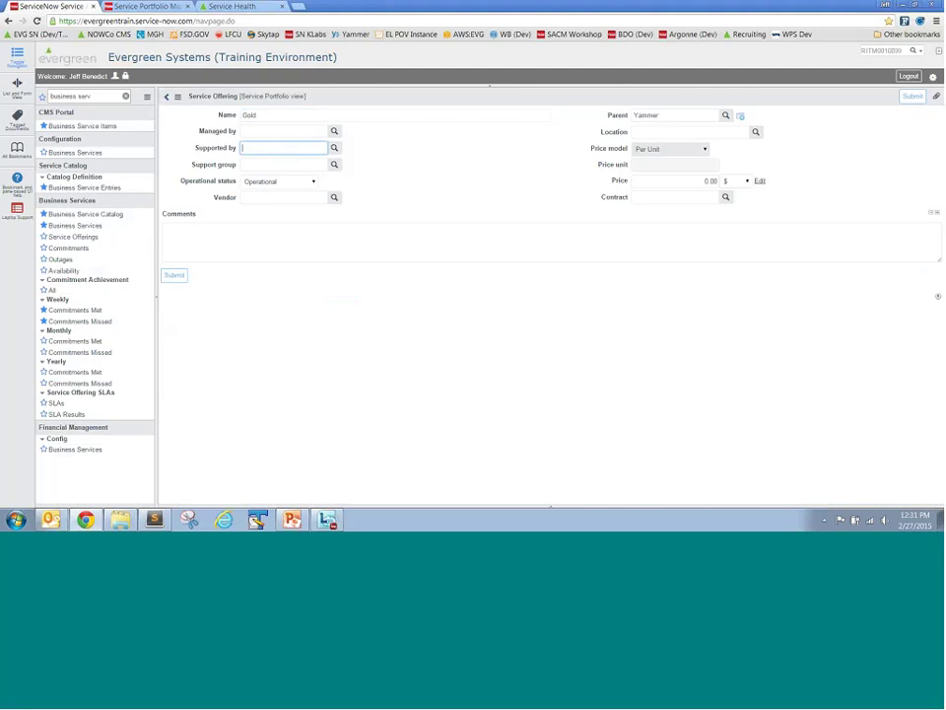
click(690, 180)
text(50)
click(494, 192)
right_click(450, 101)
click(455, 103)
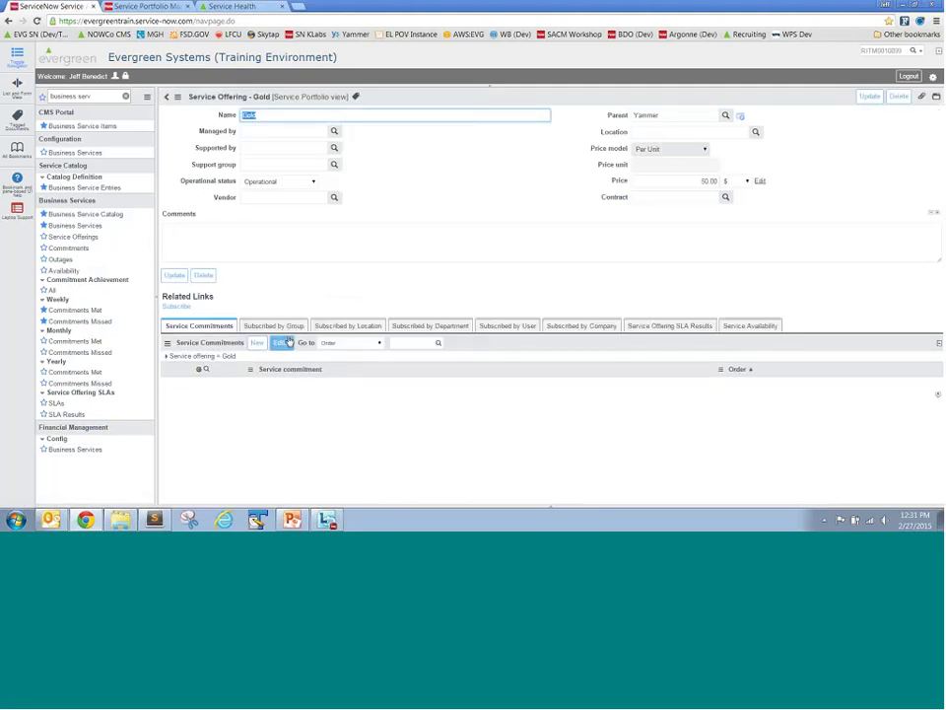
Step: Add the commitments 99% Availability 24X7 and P1 Resolution 1hr 24x7 (90%) to the Gold offering and save them
click(282, 342)
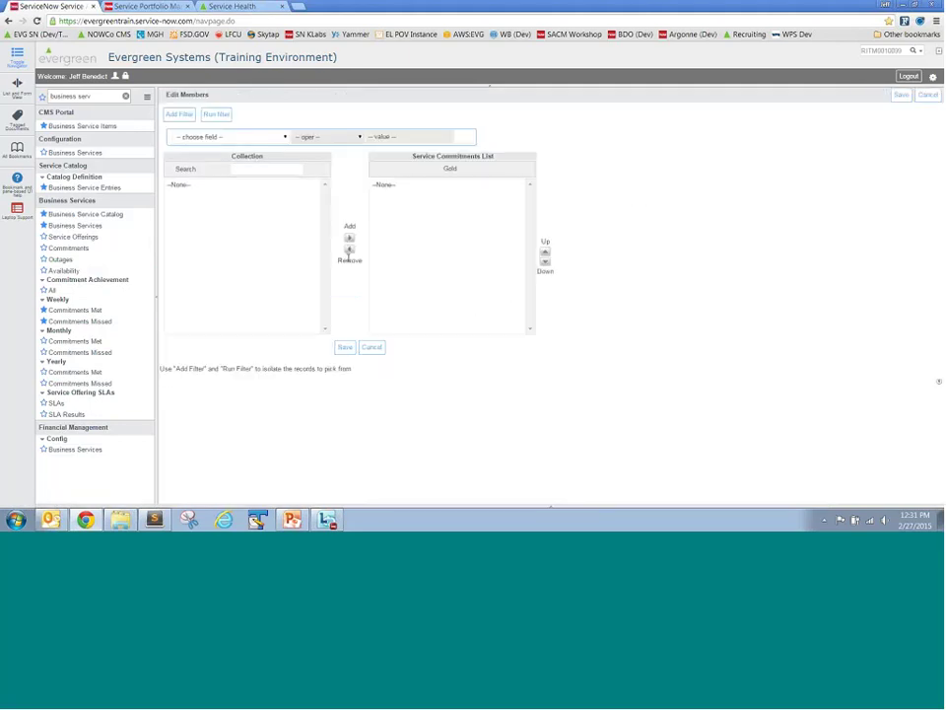
click(258, 167)
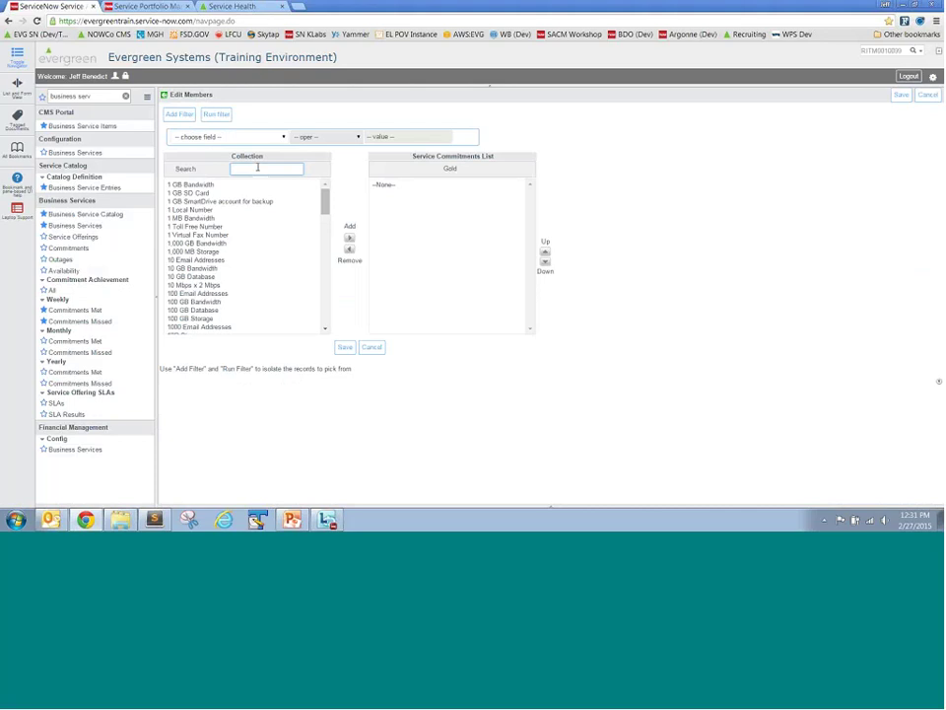
text(99)
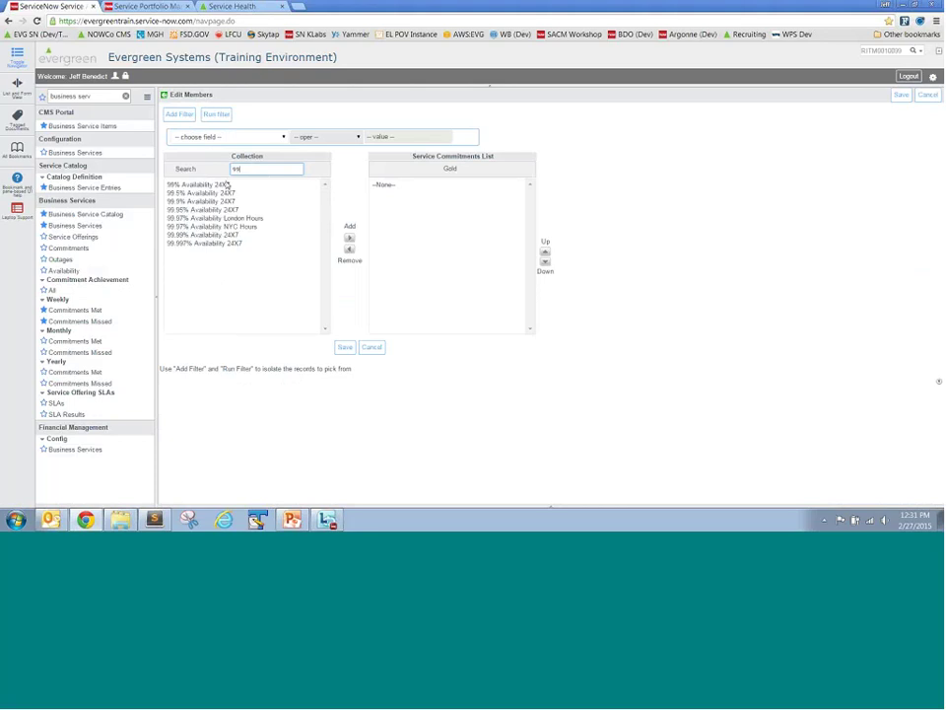
double_click(209, 185)
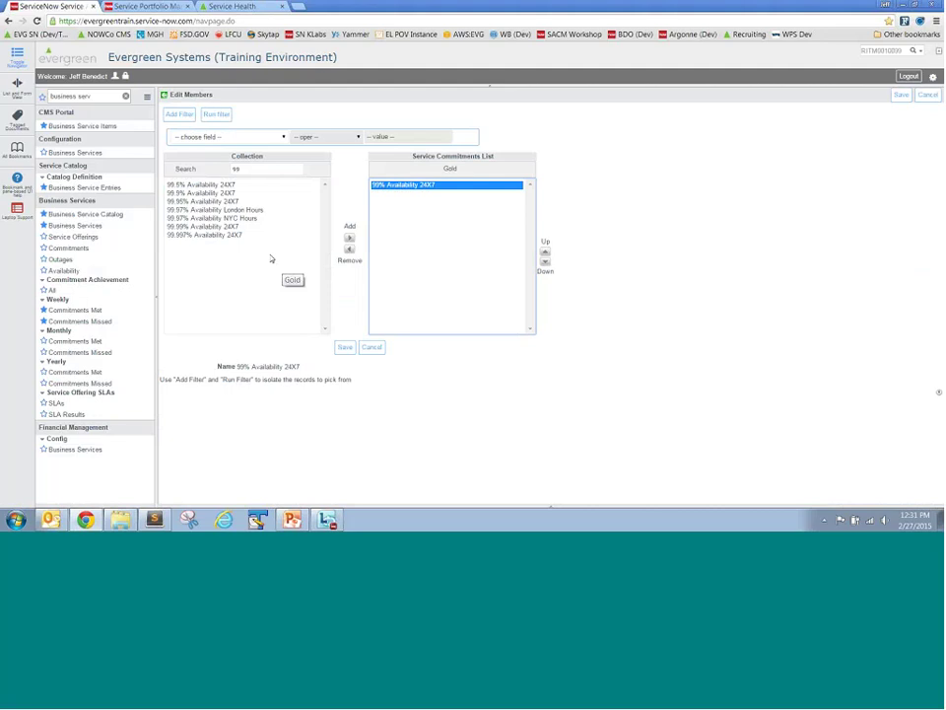
double_click(237, 168)
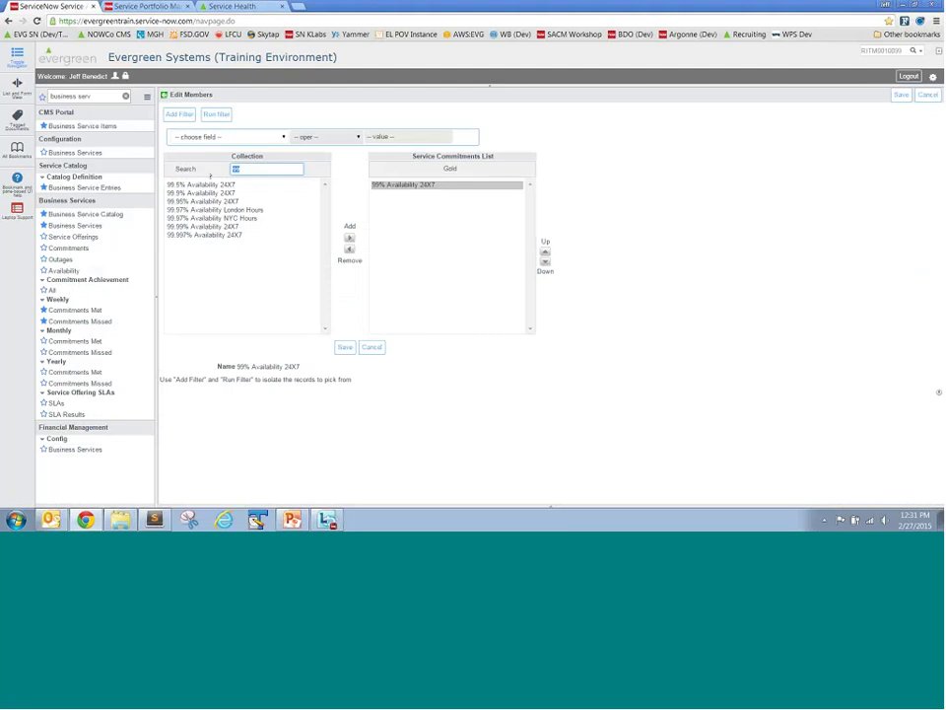
text(P1)
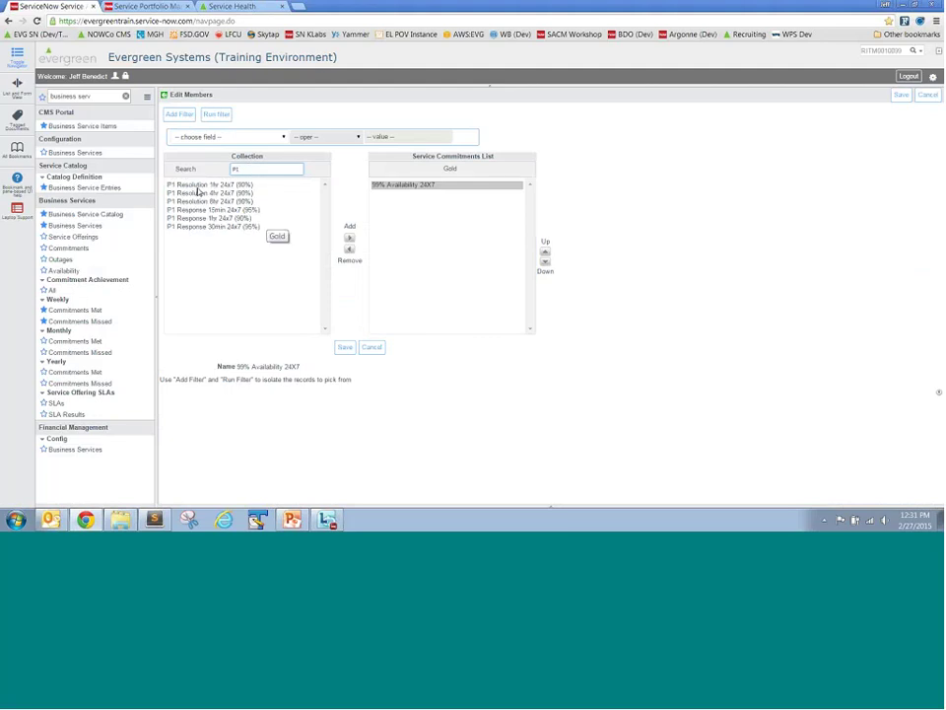
double_click(197, 185)
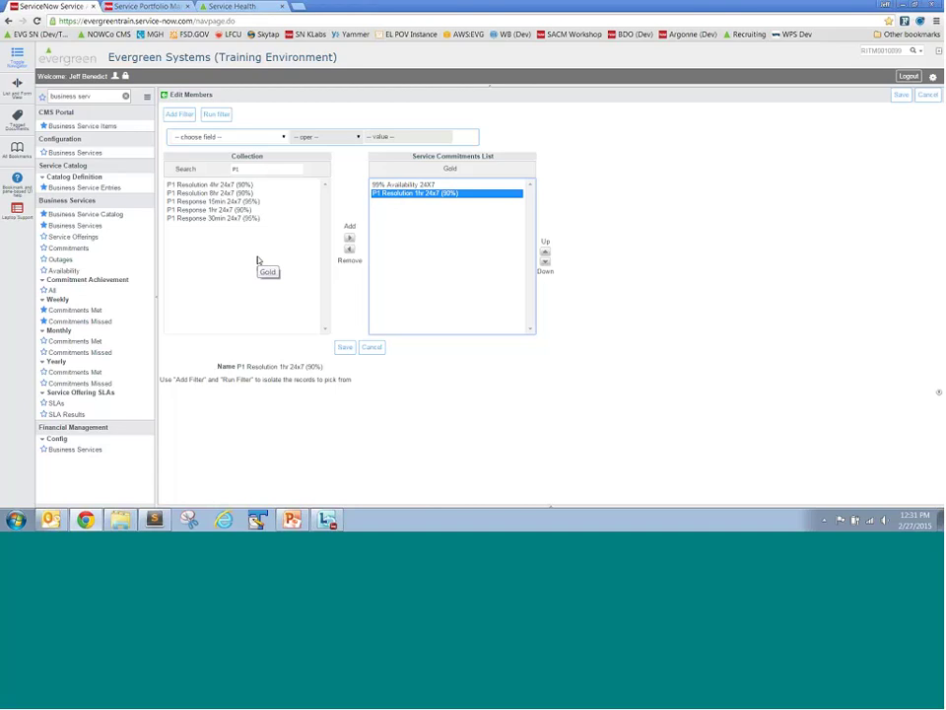
click(345, 349)
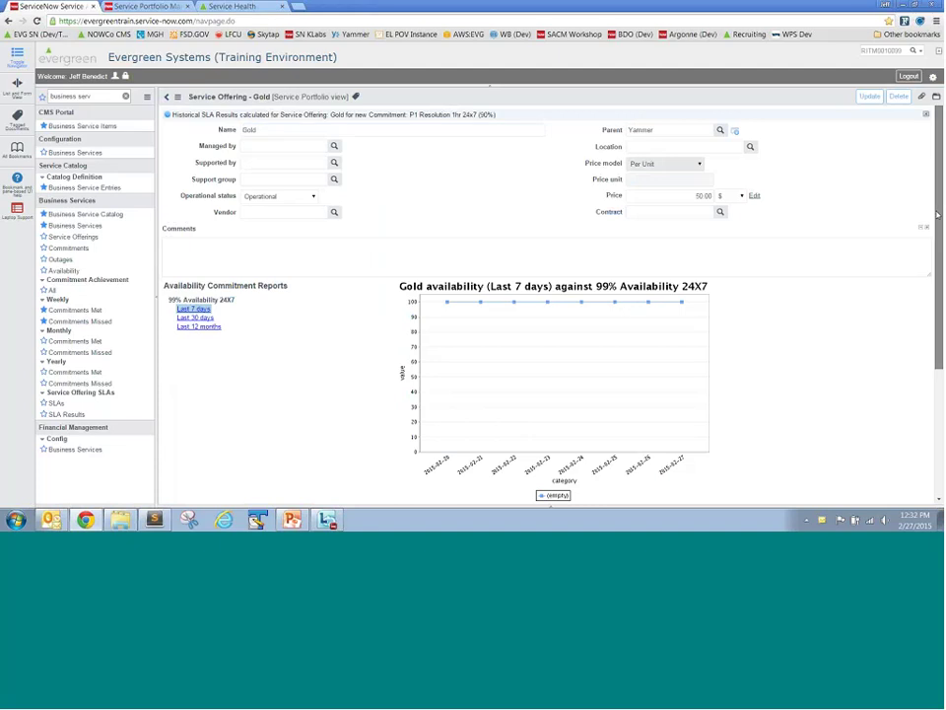
Step: Insert a copy of the Gold offering as a new record named Silver with a price of $25, staying on it
scroll(561, 325, down, 3)
scroll(567, 246, up, 3)
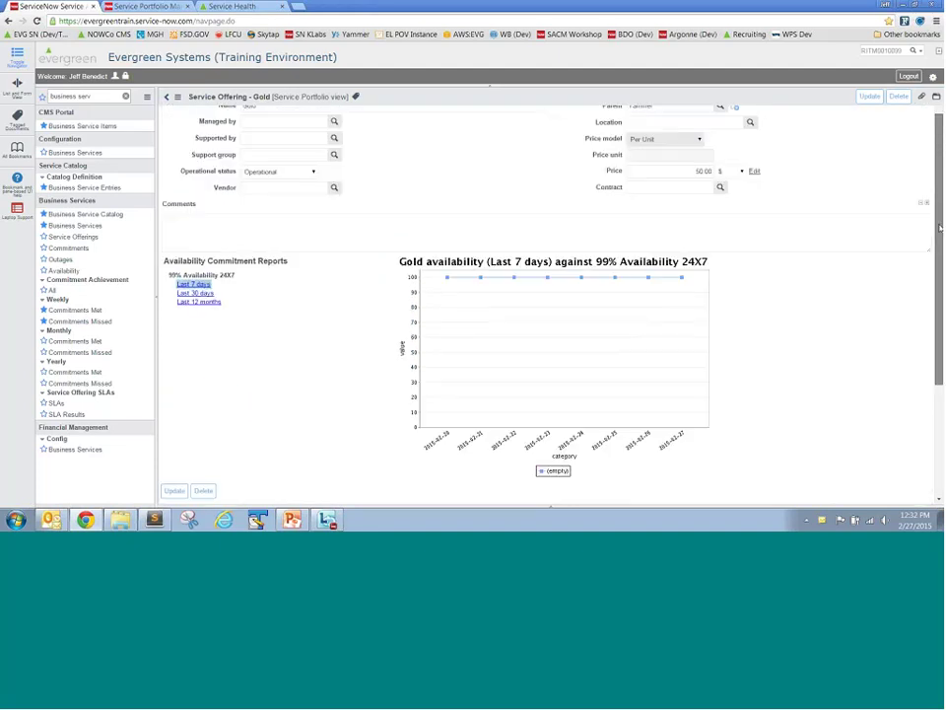
click(288, 129)
key(ctrl+a)
text(Silv)
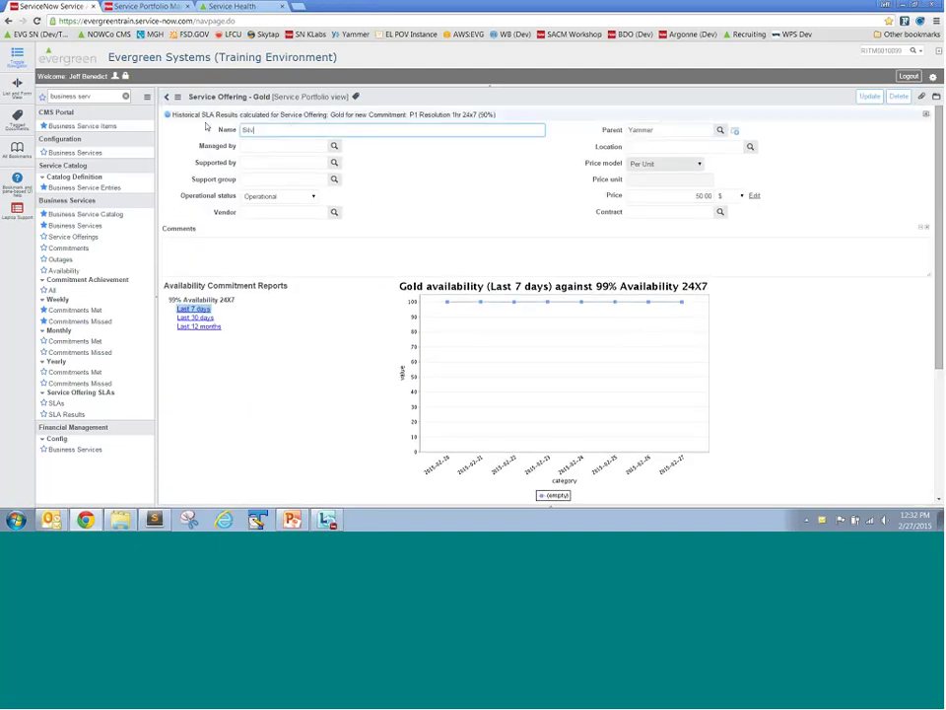
text(er)
double_click(701, 195)
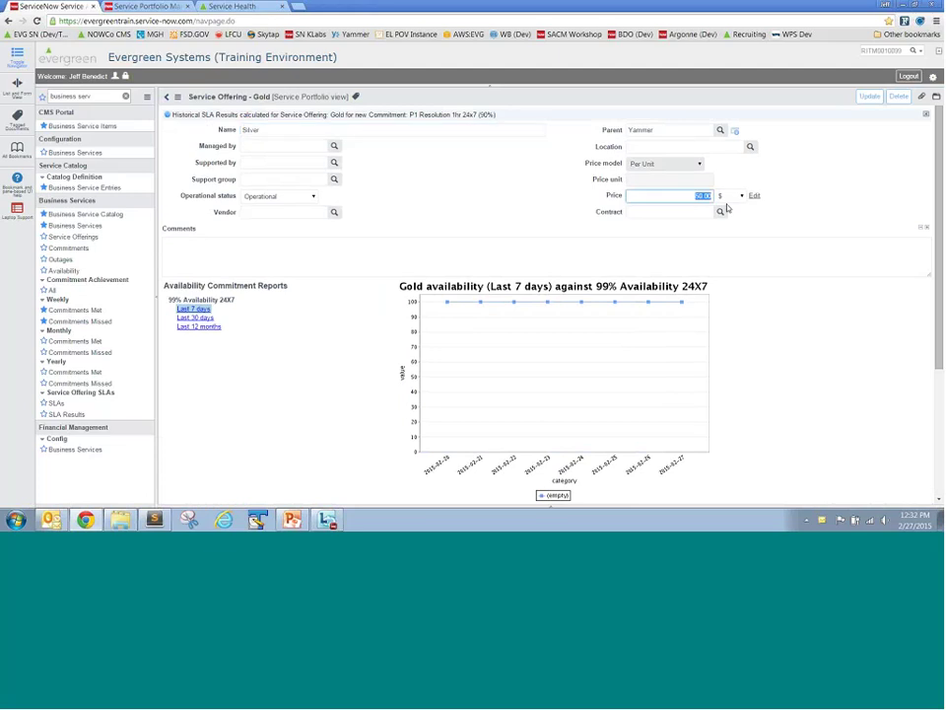
text(25)
click(534, 215)
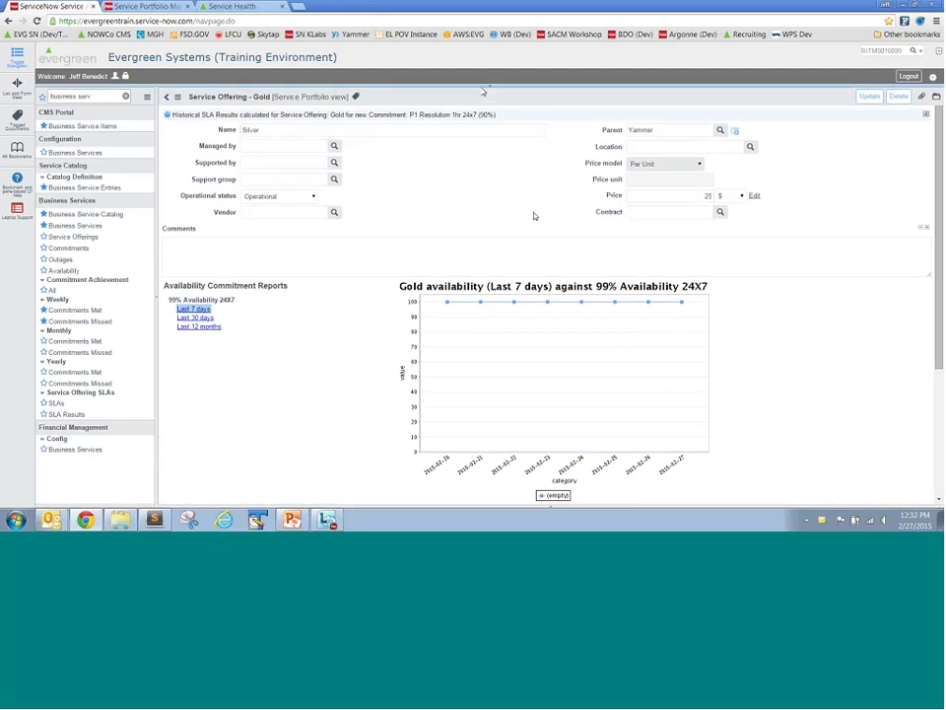
right_click(485, 97)
click(506, 123)
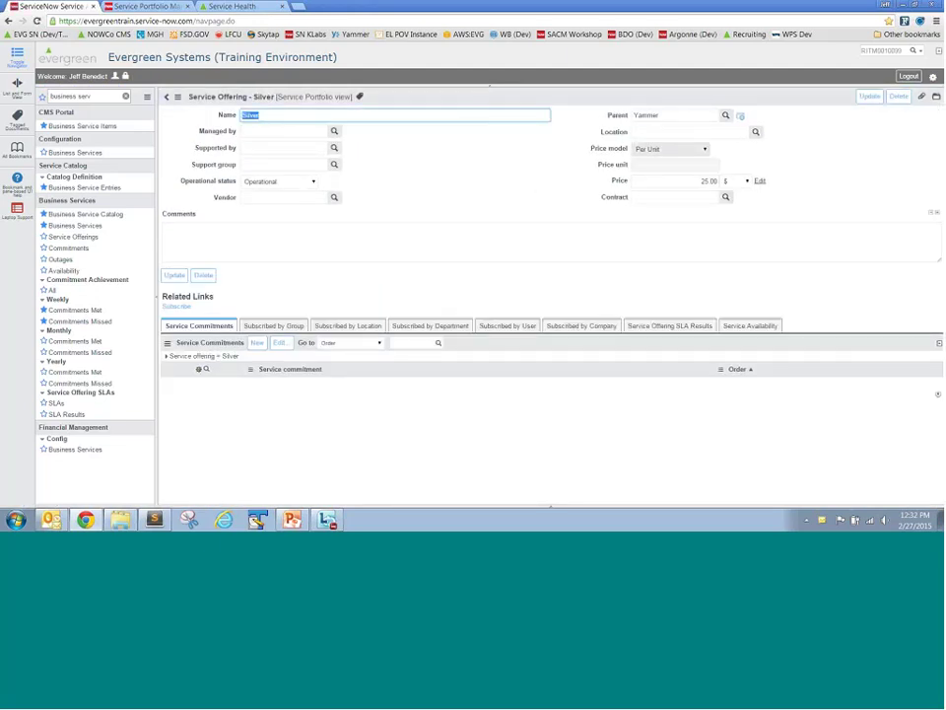
Step: Add the commitments 98% Availability 24X7 and P1 Resolution 4hr 24x7 (90%) to the Silver offering and save them
click(280, 342)
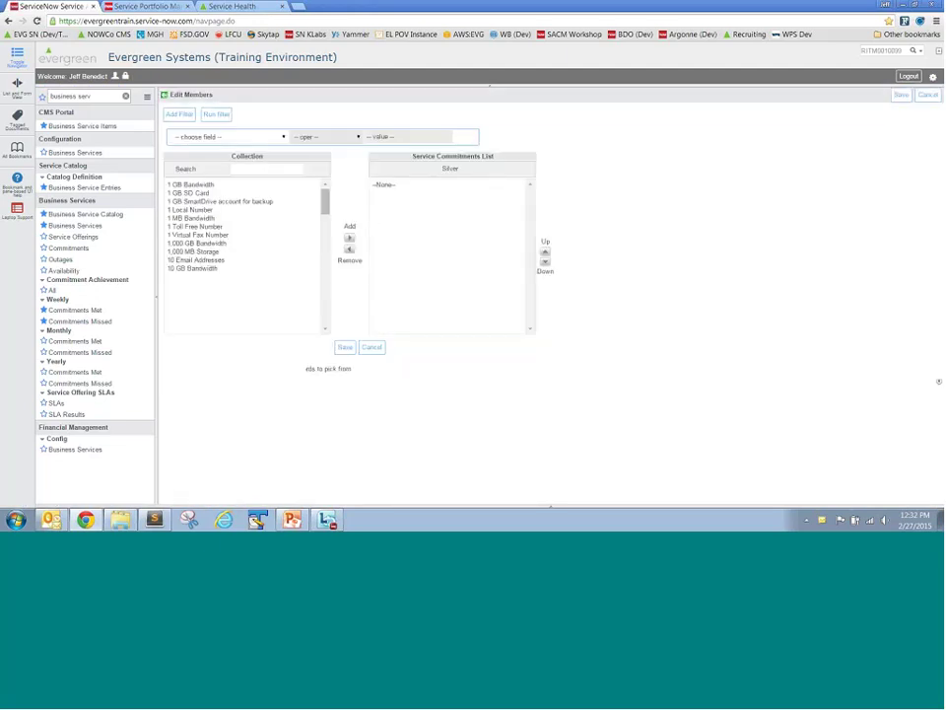
click(257, 168)
text(99)
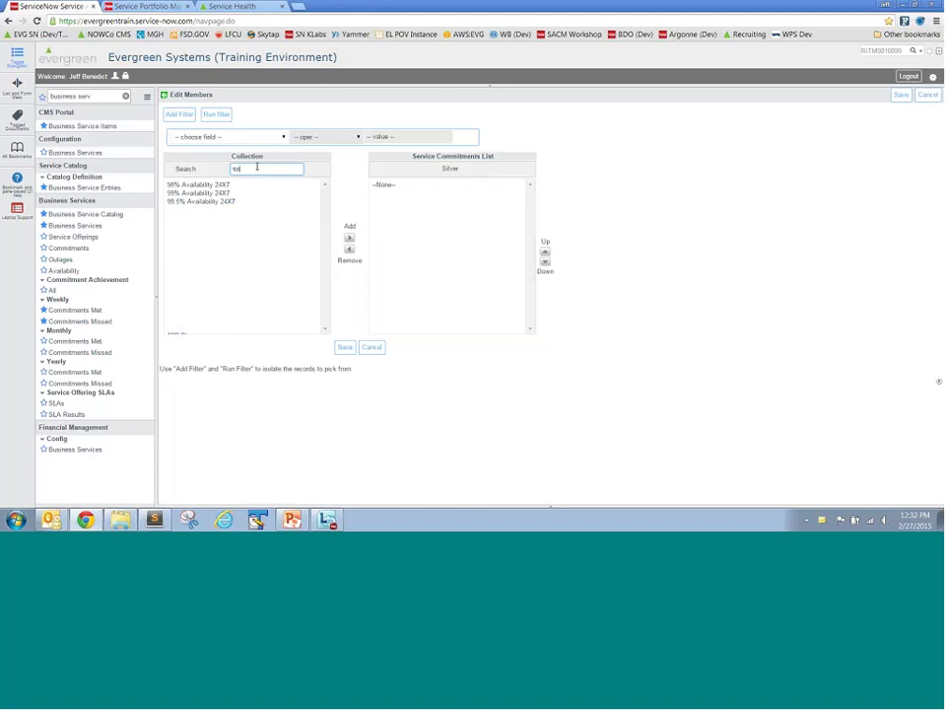
key(Return)
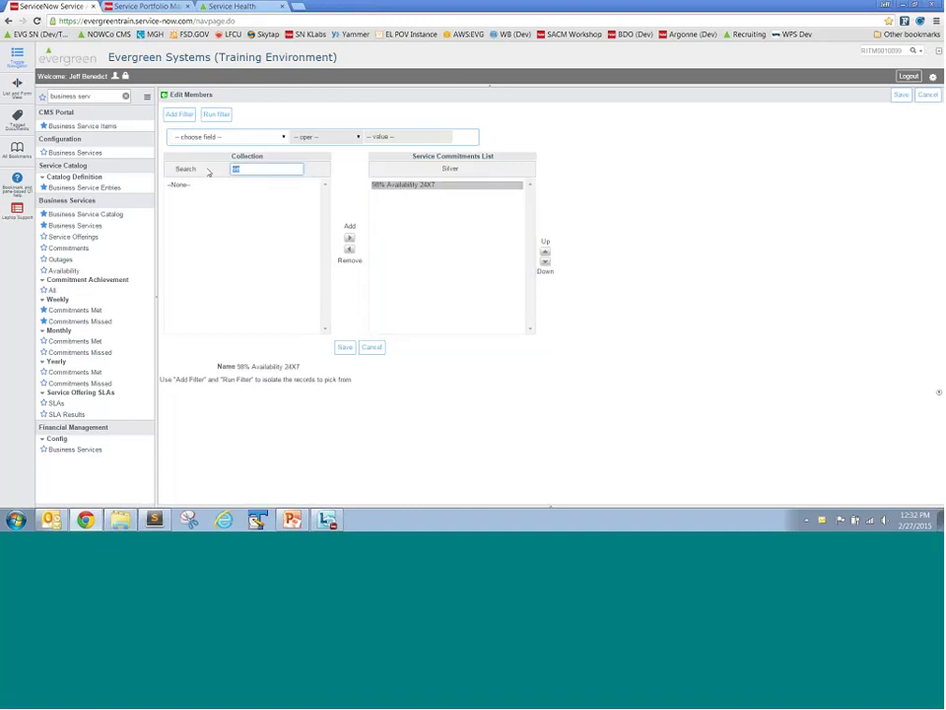
text(P1)
double_click(212, 192)
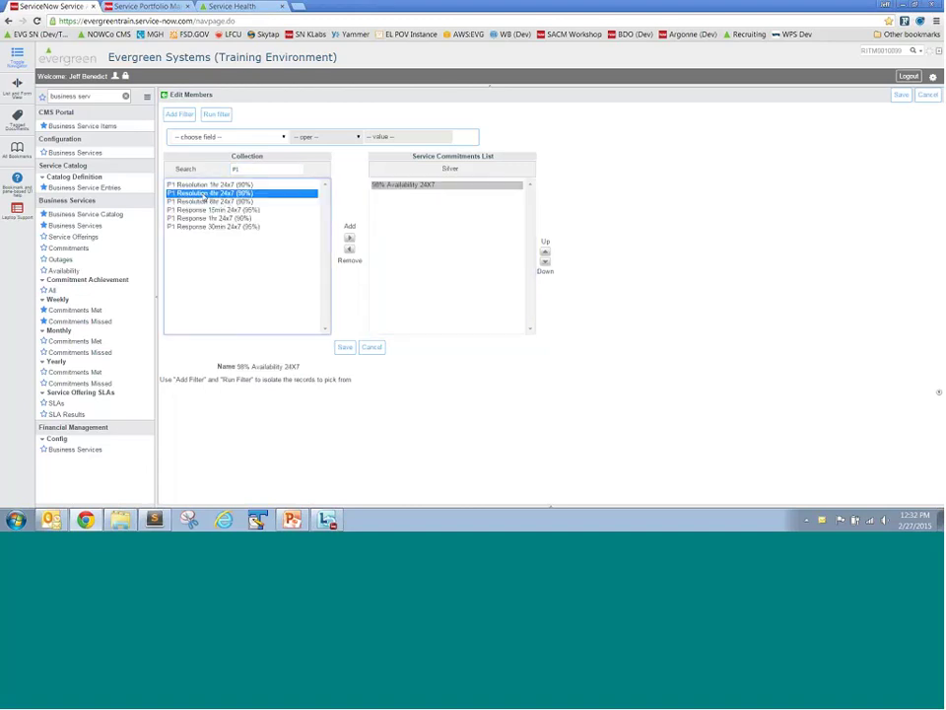
click(345, 347)
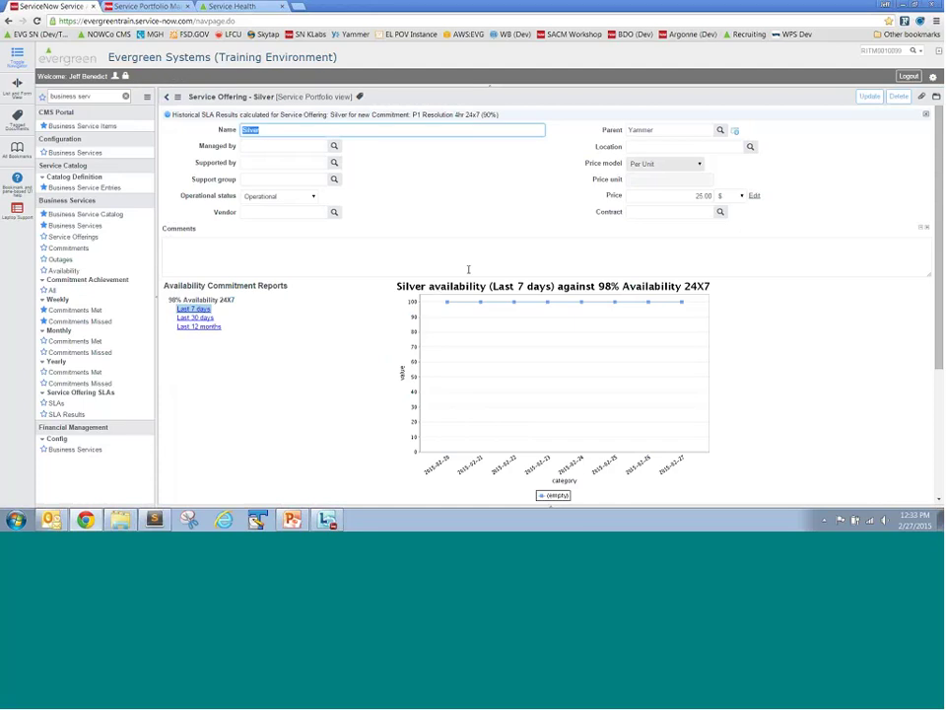
Step: Filter the navigator for "item designer" and start a new catalog item named "Request access to Yammer"
click(94, 95)
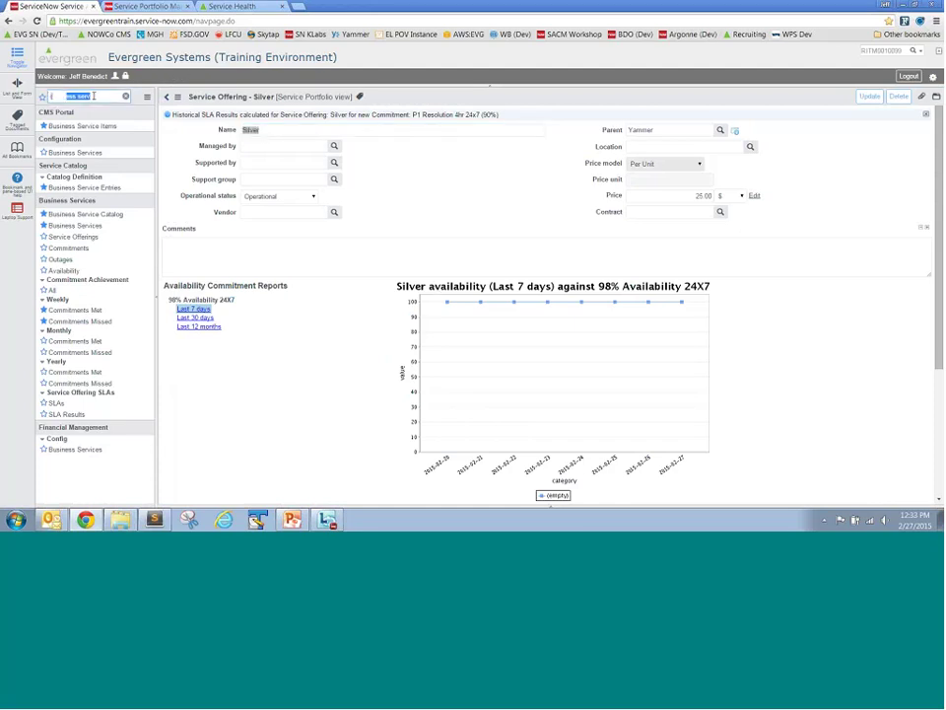
text(stem)
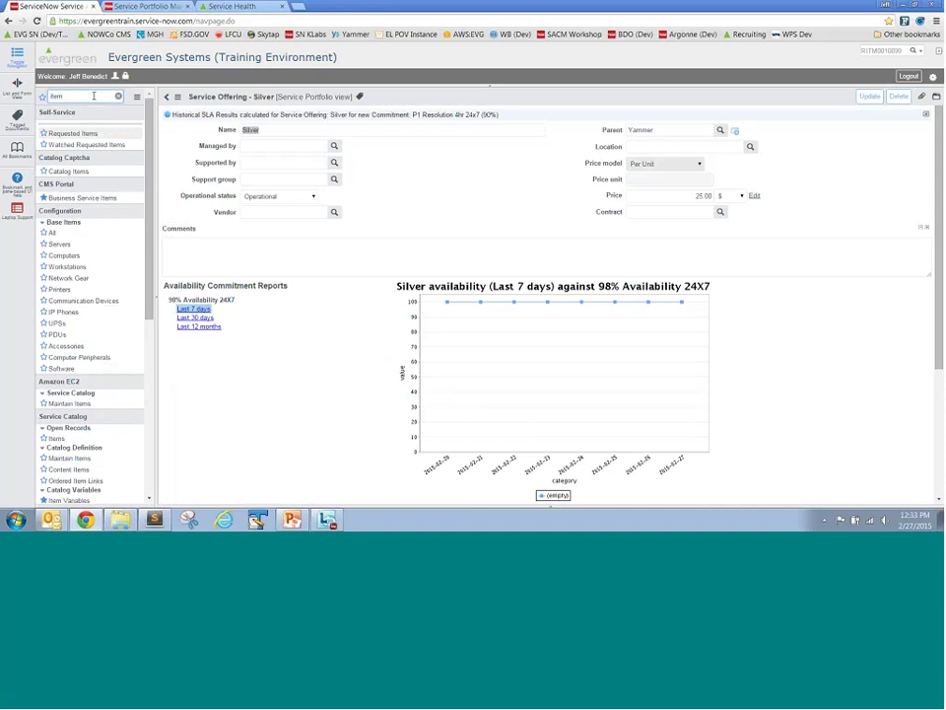
text( de)
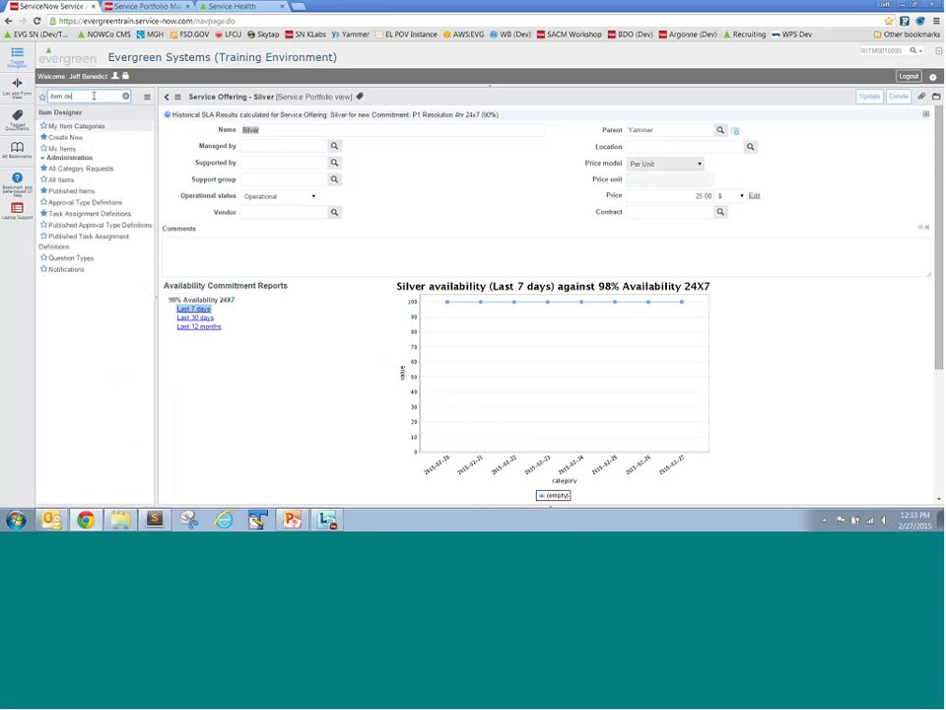
text(signer)
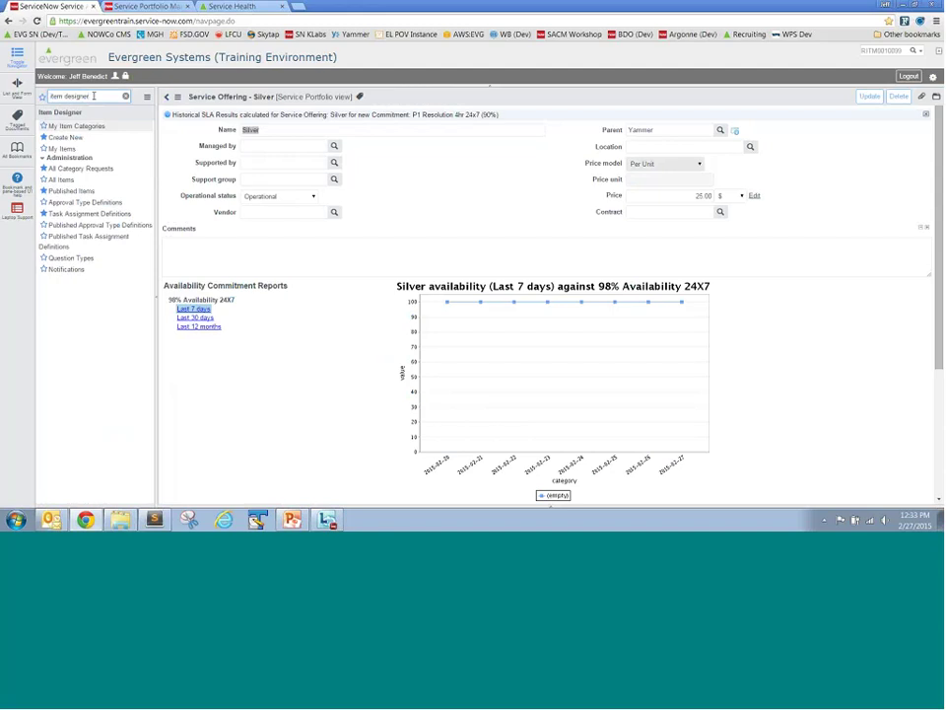
click(65, 140)
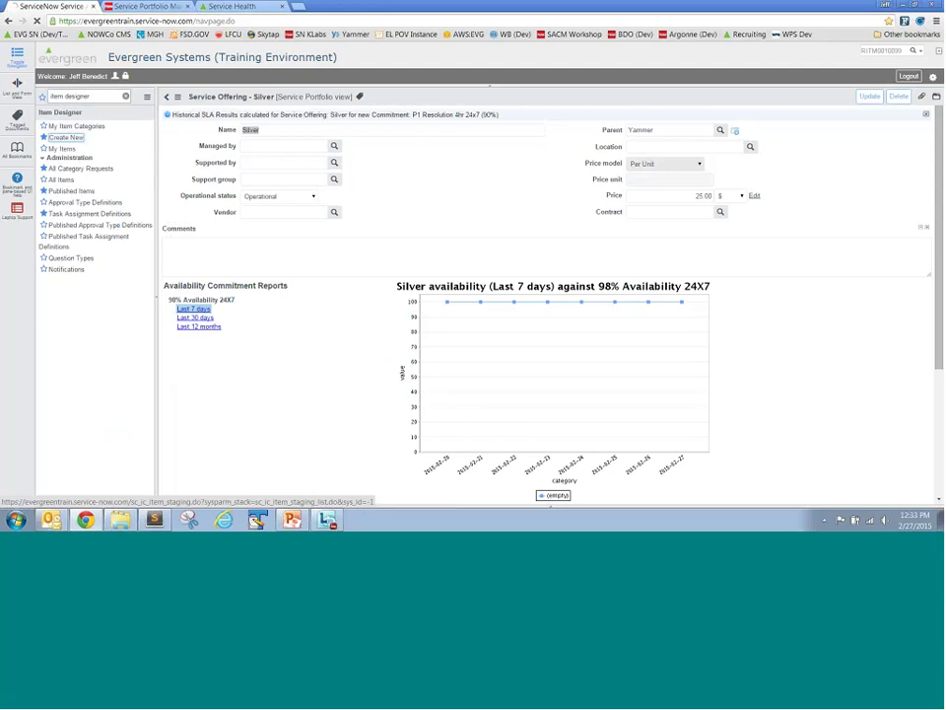
text(B)
text(equest)
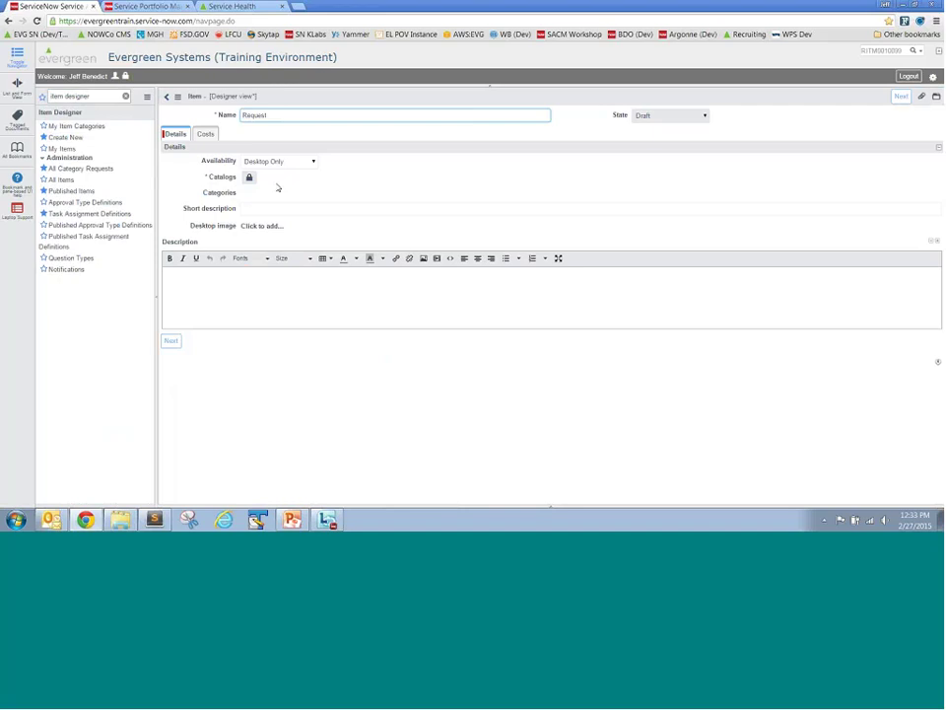
text( access to Yammer)
Step: Assign the new item to the Service Catalog and lock the Catalogs selection
click(249, 177)
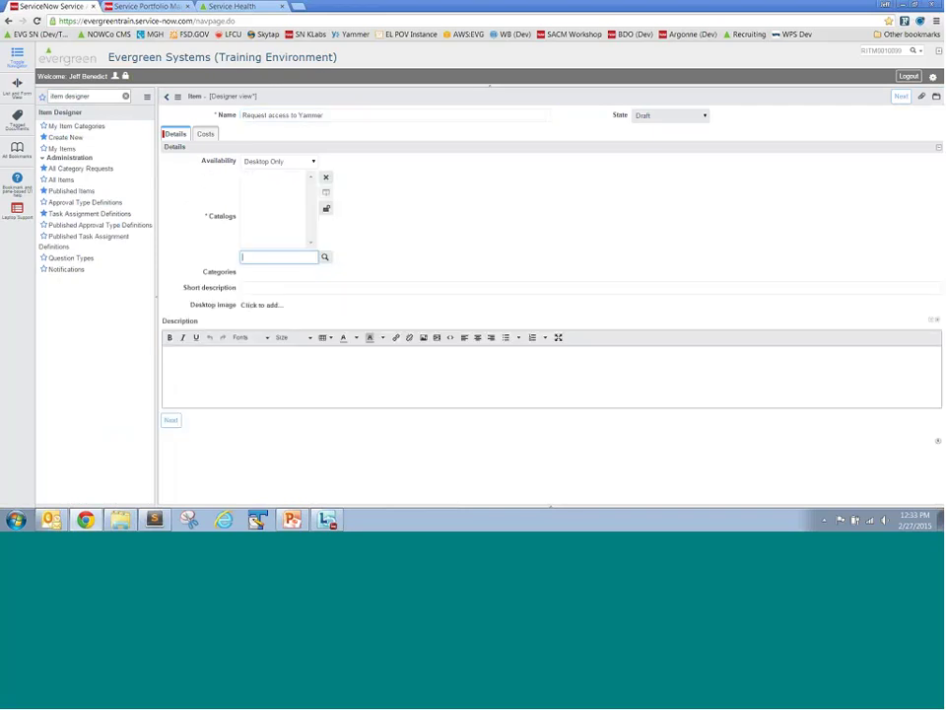
click(324, 256)
click(40, 95)
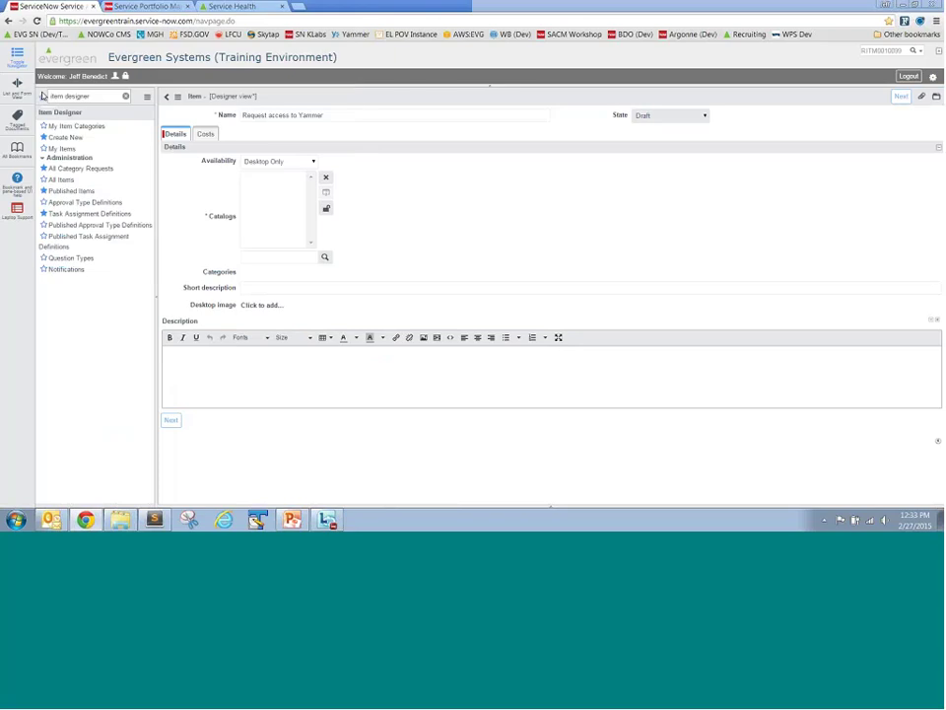
click(326, 207)
Step: Look up categories starting with "Col", assign the item to the Collaboration category, and lock the selection
click(249, 192)
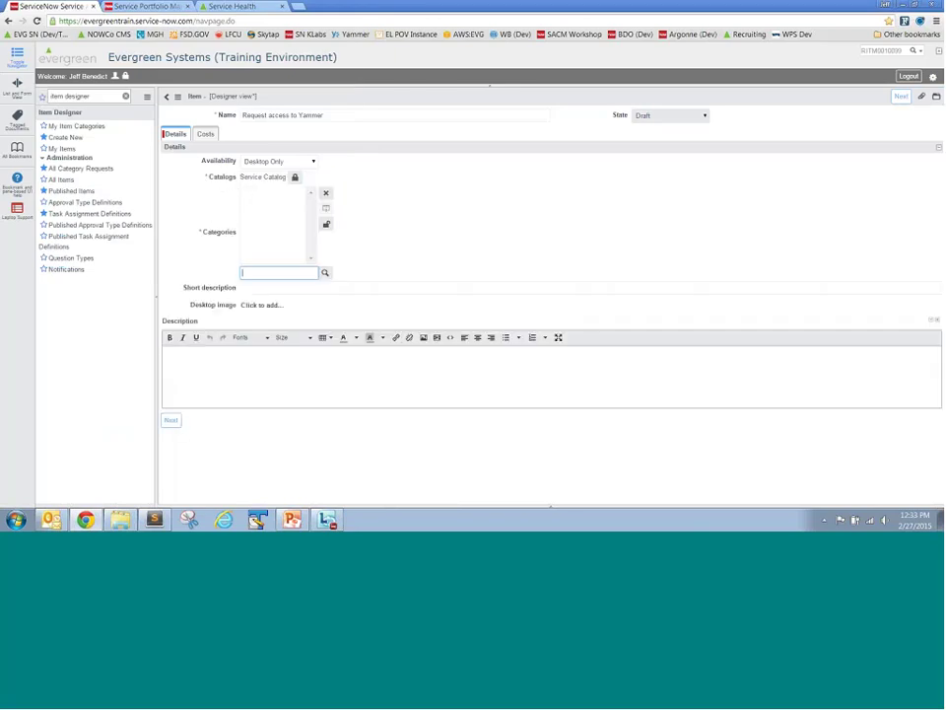
click(323, 272)
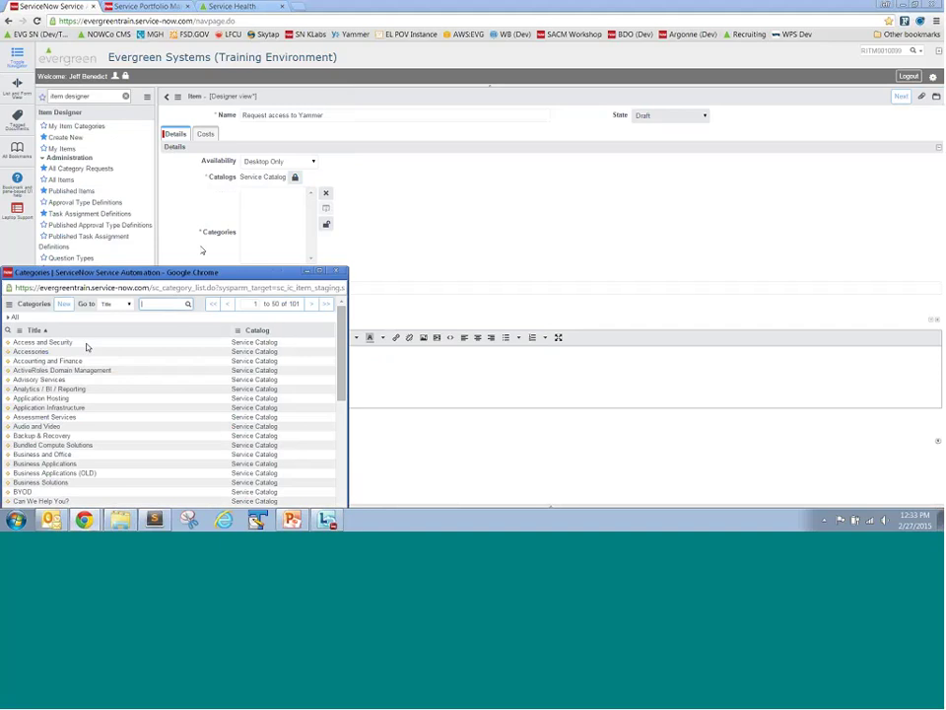
text(Go)
key(Return)
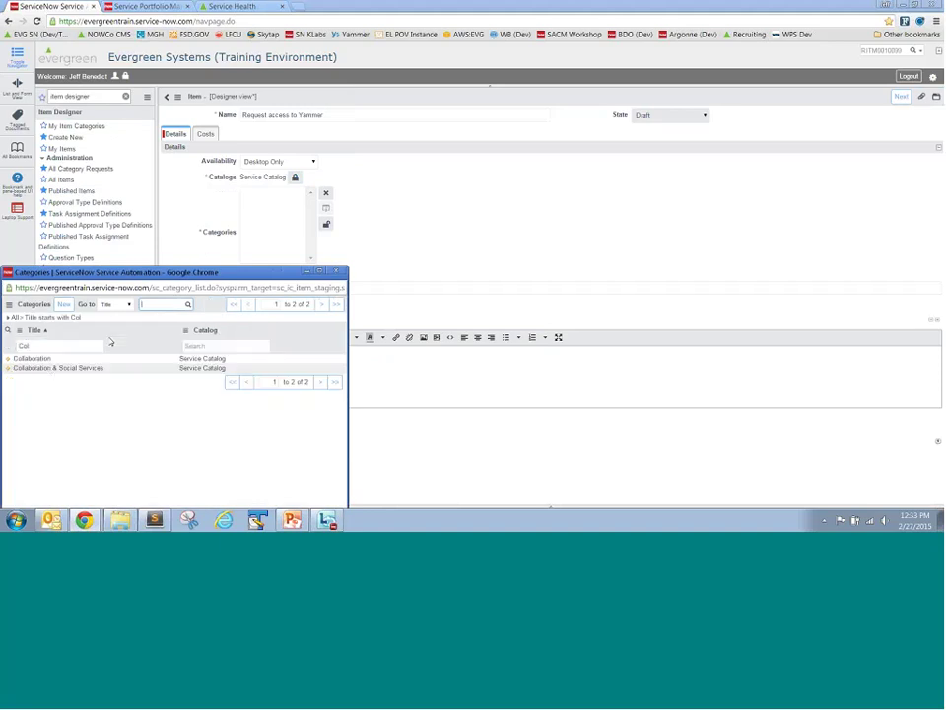
click(39, 366)
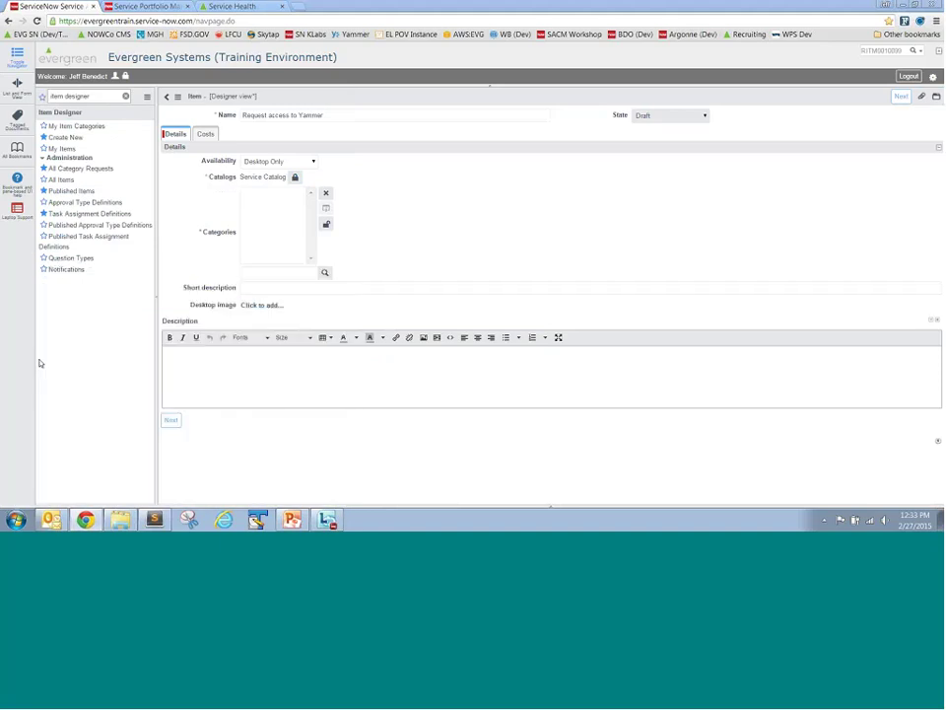
click(326, 225)
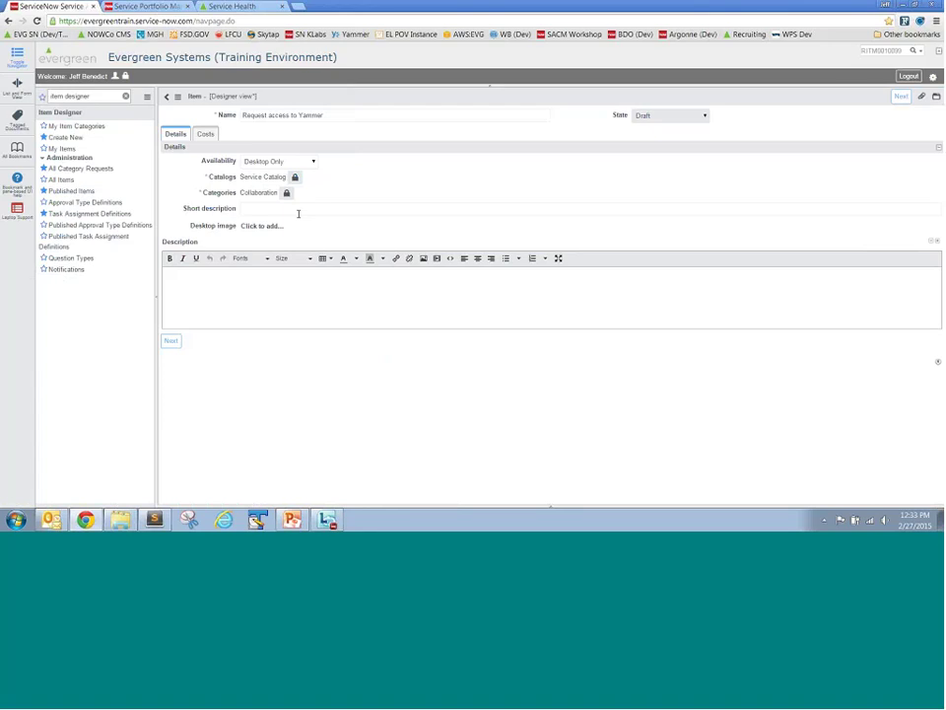
Step: Copy the item's name, "Request access to Yammer", into its short description
triple_click(232, 116)
key(ctrl+c)
click(264, 208)
key(ctrl+v)
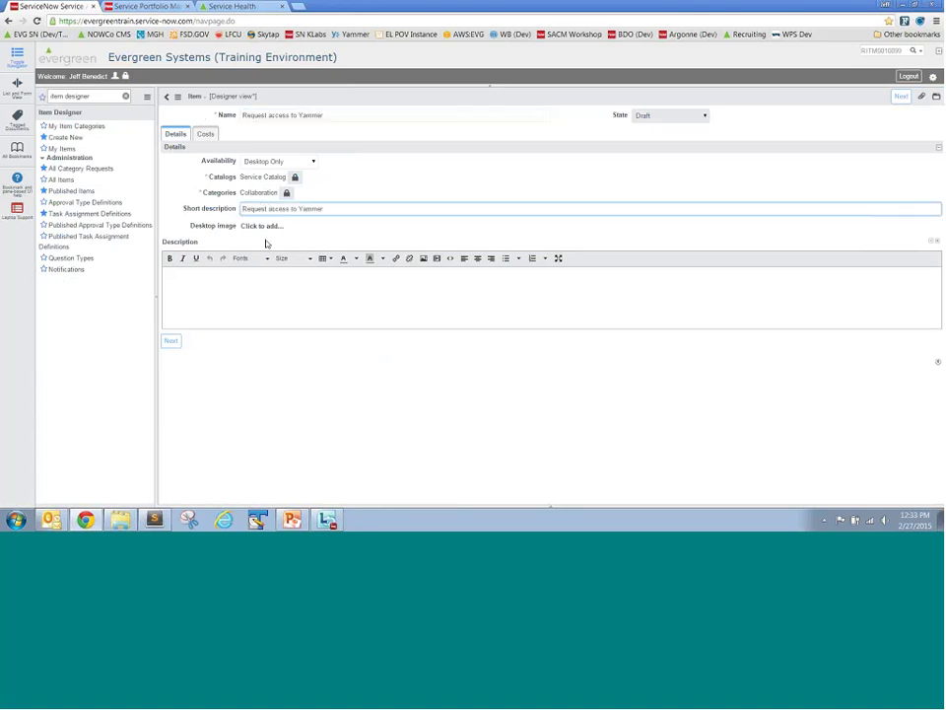
Step: Upload the Yammer logo file as the item's desktop image
key(shift+Tab)
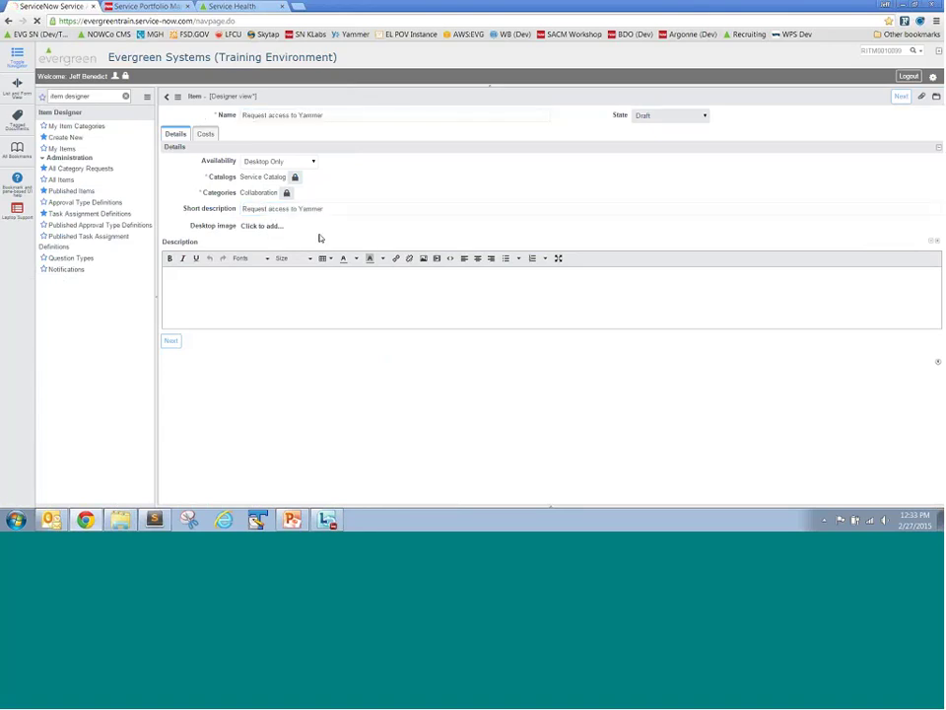
click(183, 125)
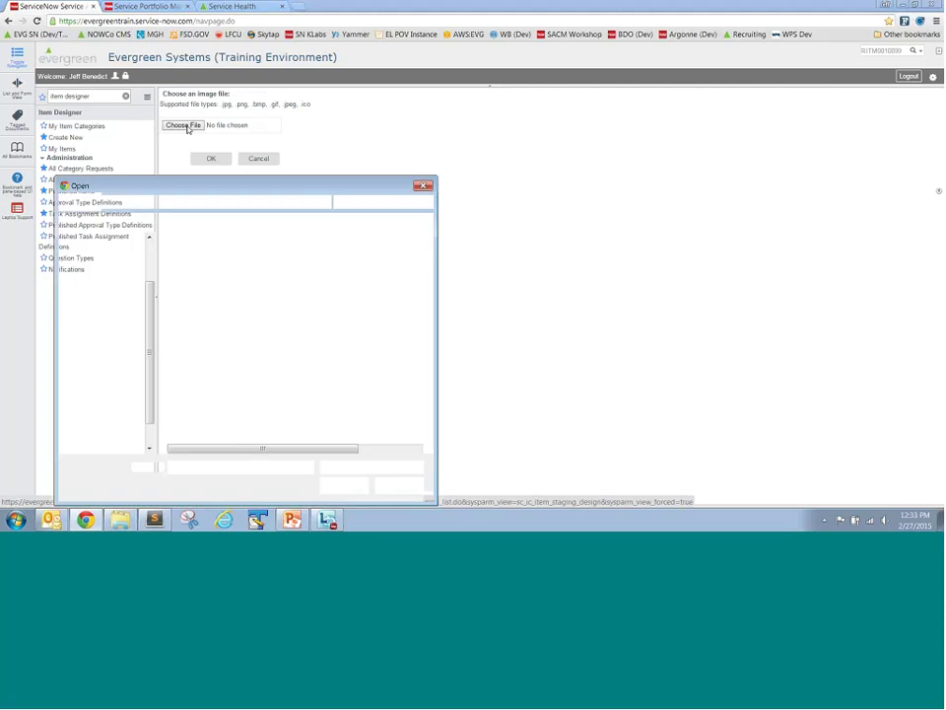
double_click(205, 310)
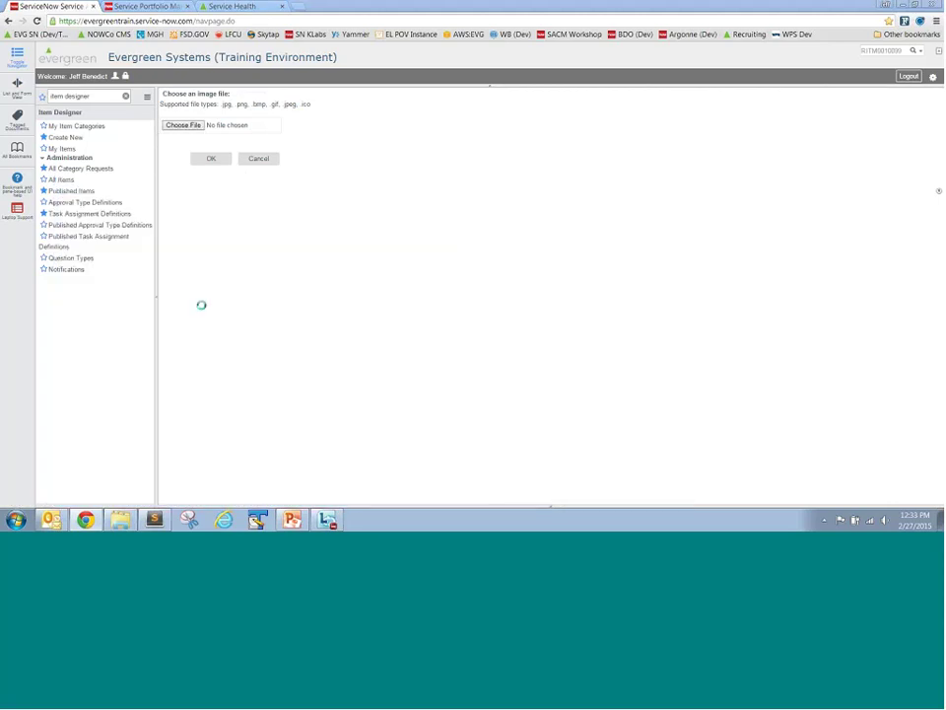
click(210, 159)
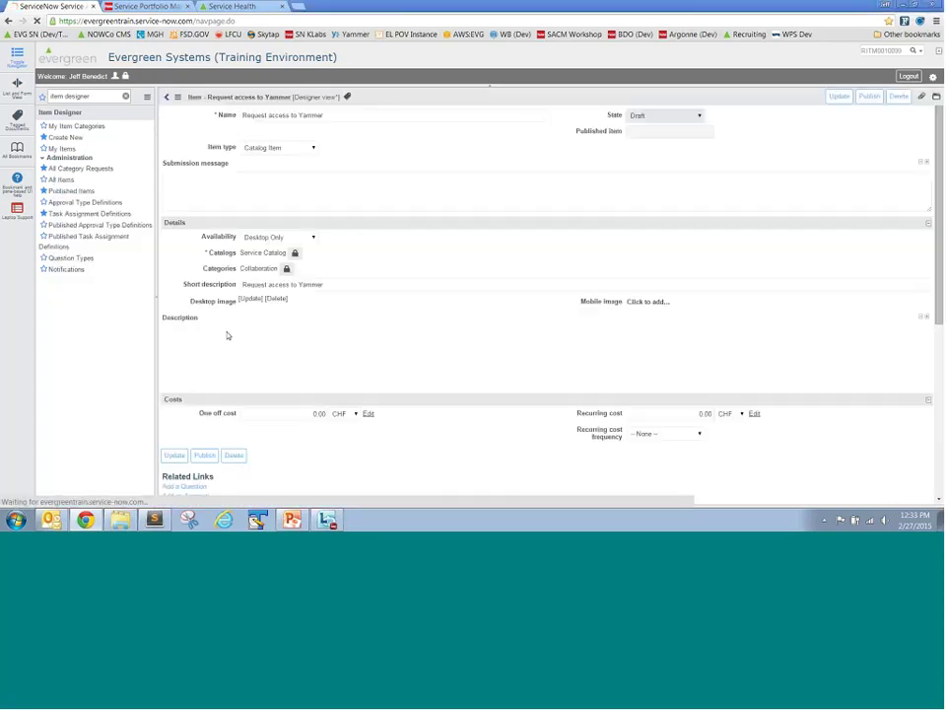
Step: Copy the Yammer overview and access-request paragraphs from YammerText.txt in the text editor into the item's Description and save the item
key(alt+Tab)
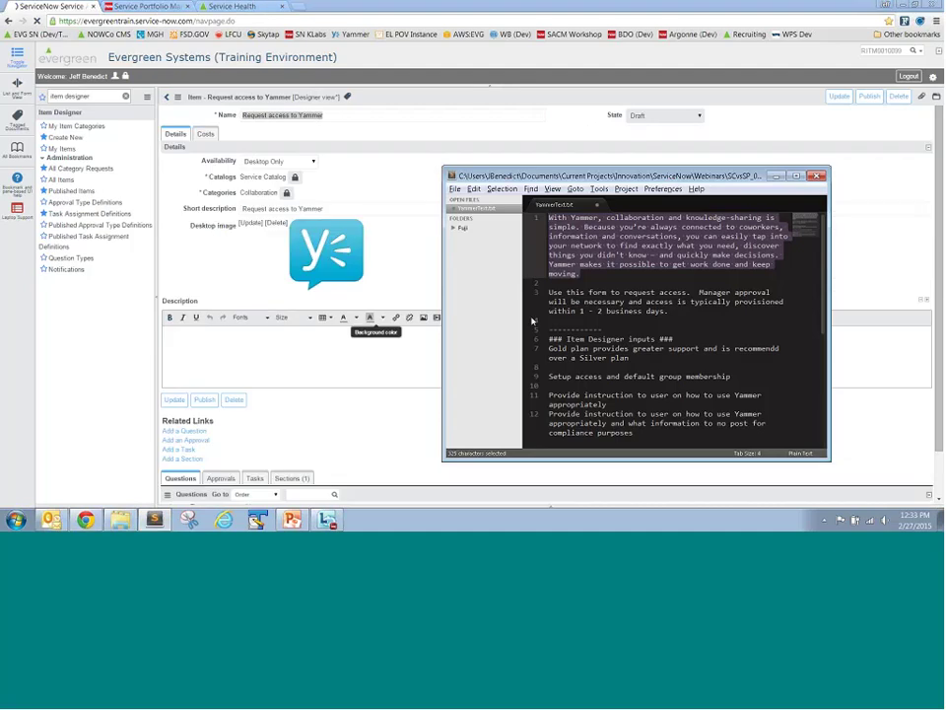
drag(671, 310, 551, 218)
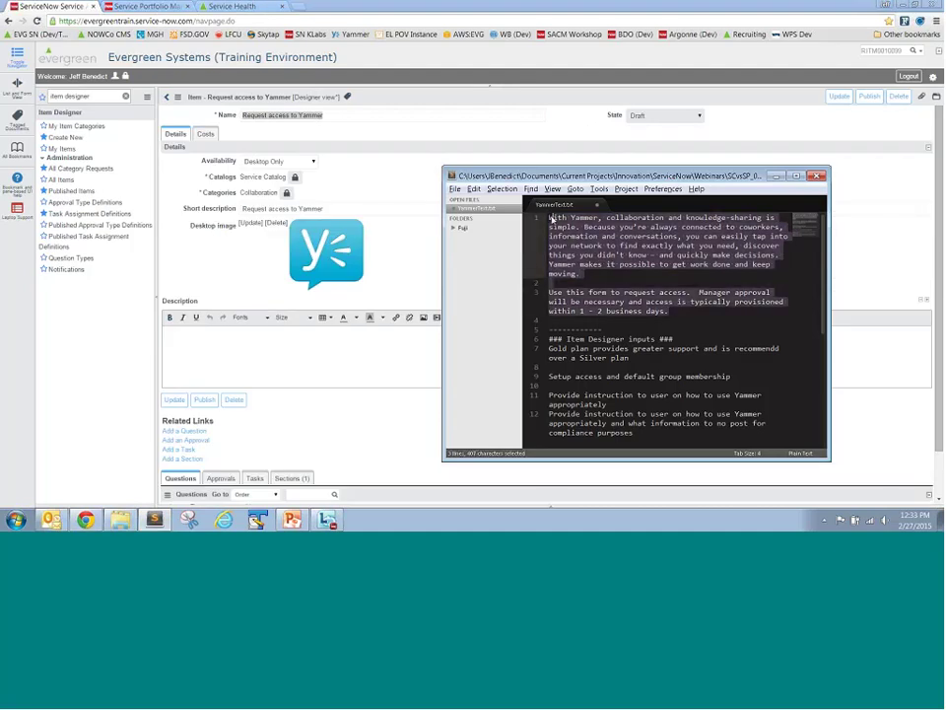
click(323, 349)
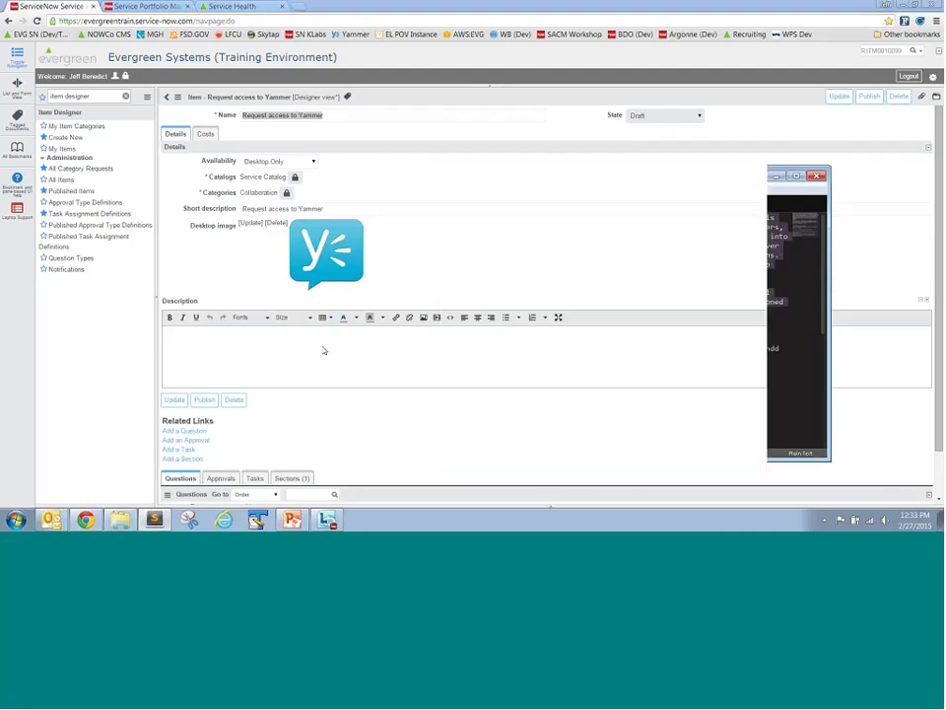
key(ctrl+v)
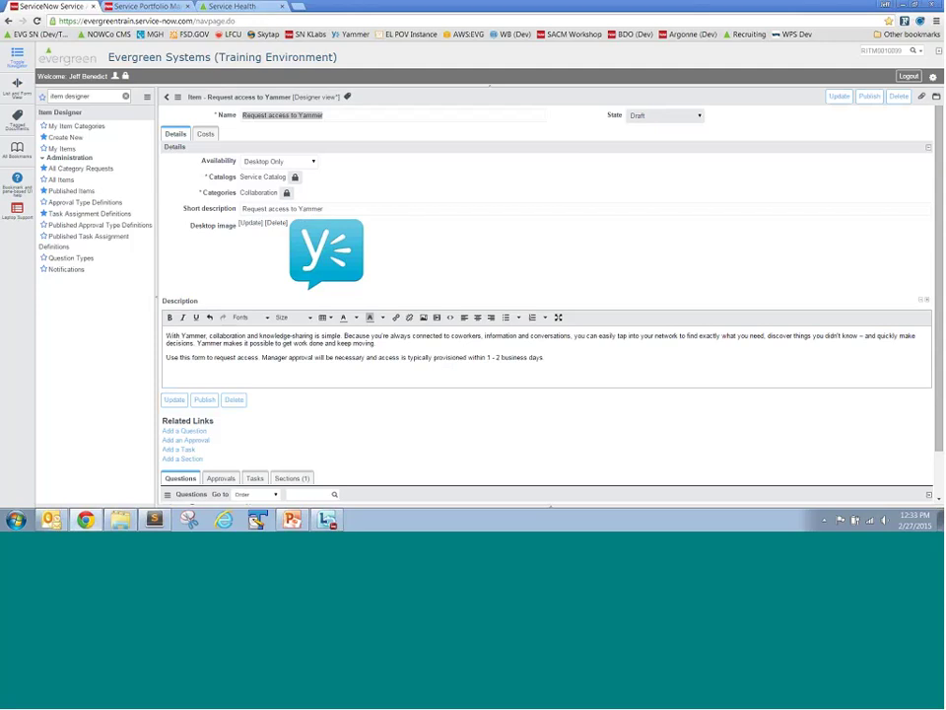
right_click(455, 98)
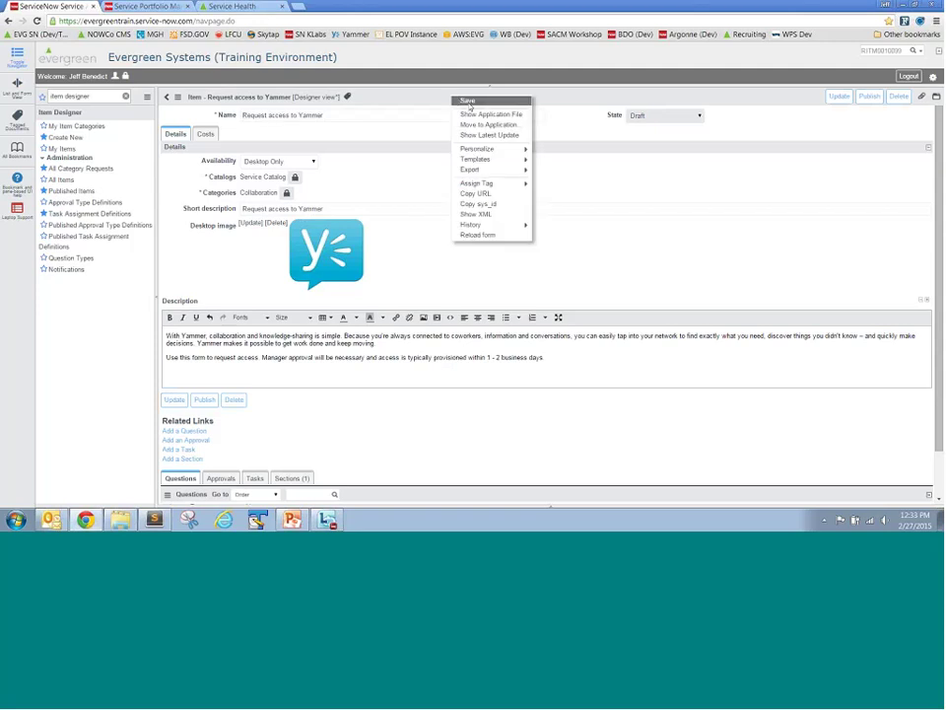
click(461, 101)
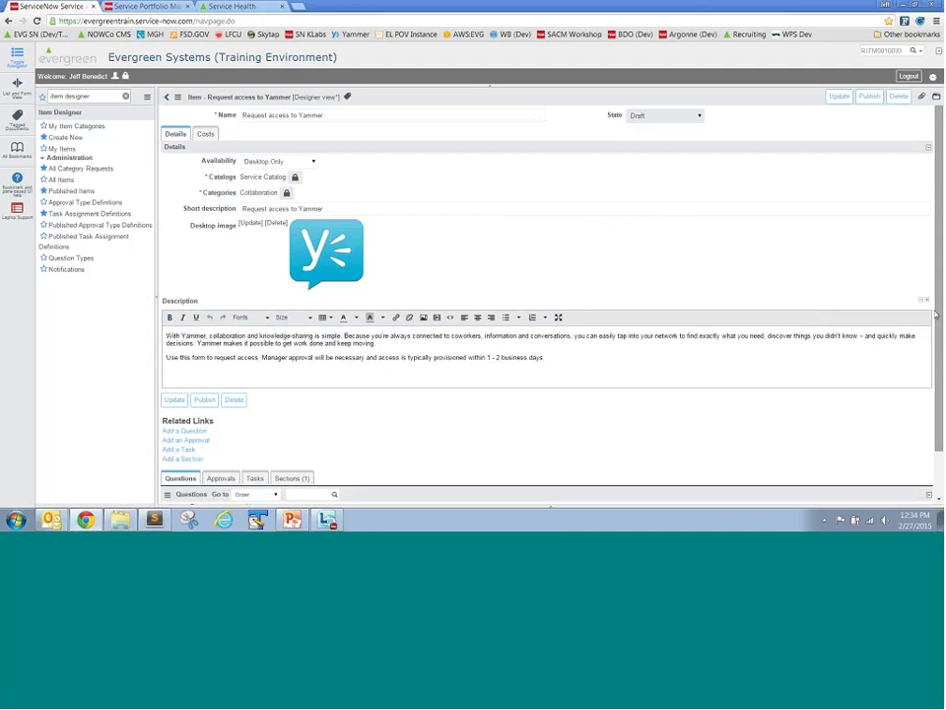
Step: Start a mandatory Select Box question named "Plan" for the item, with the default value Gold
scroll(936, 313, down, 1)
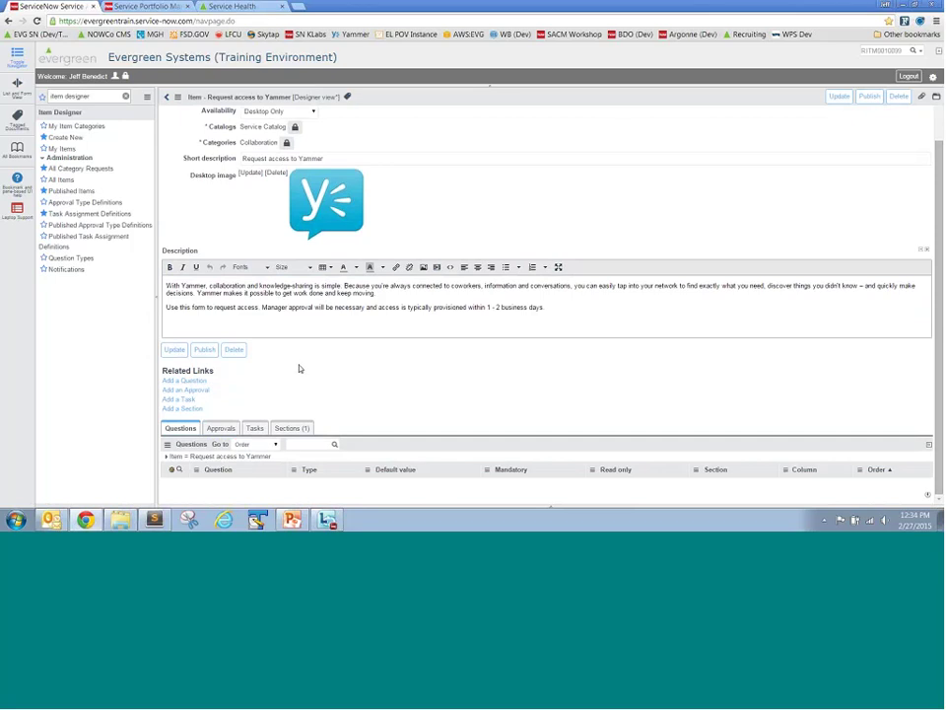
click(179, 383)
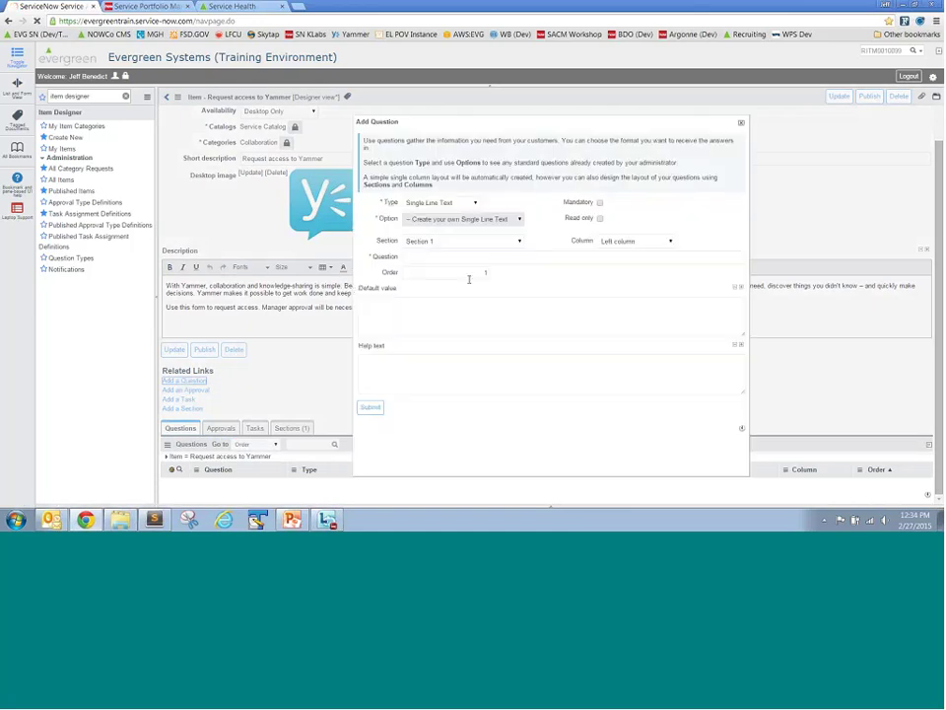
click(446, 203)
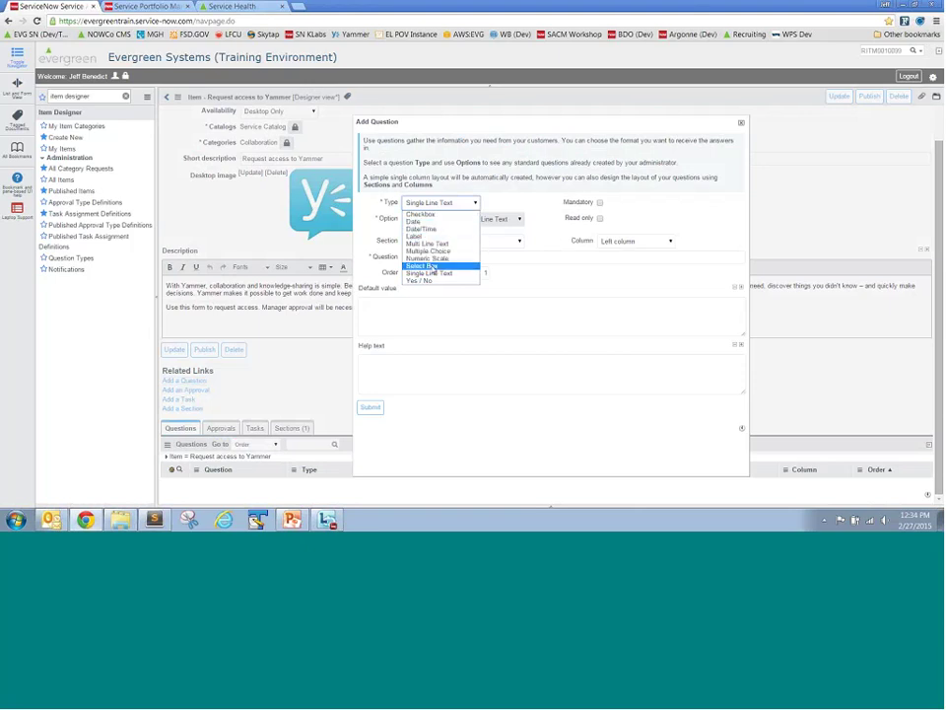
click(455, 264)
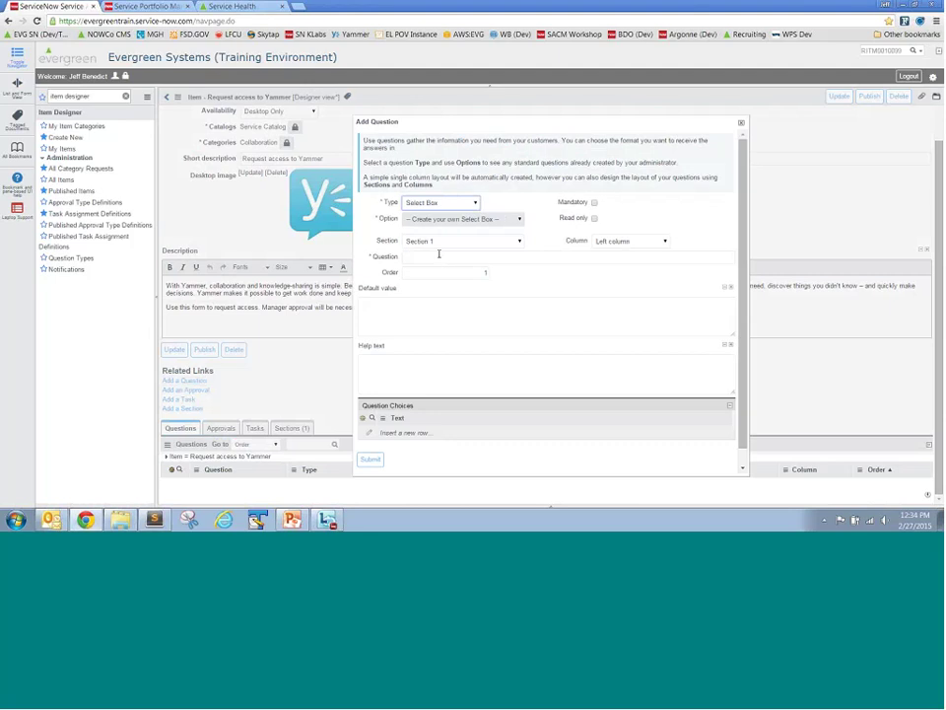
click(438, 255)
text(Plan)
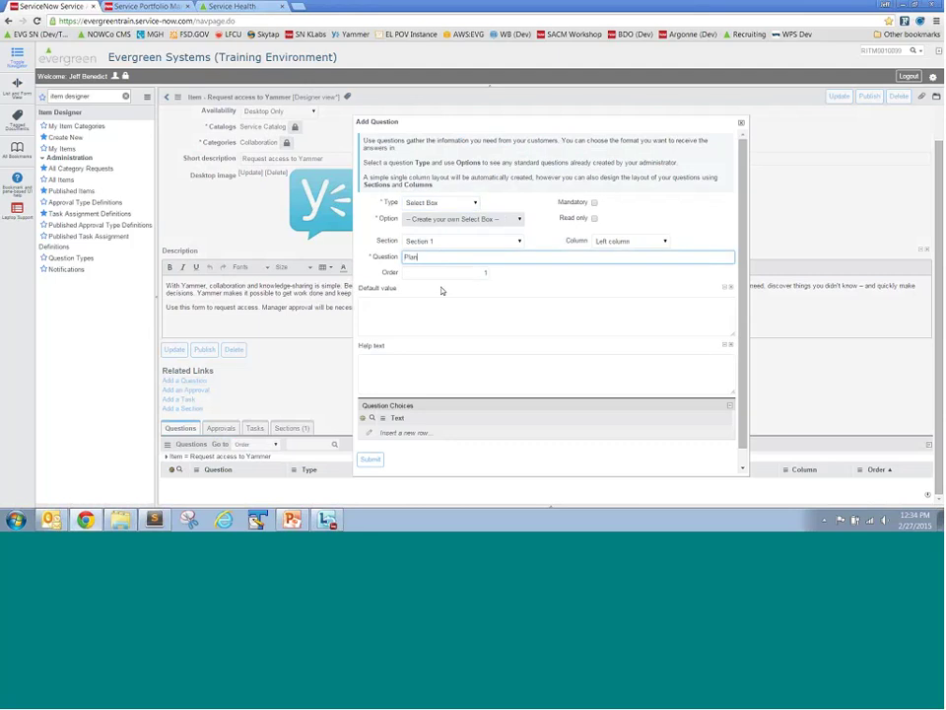
click(432, 310)
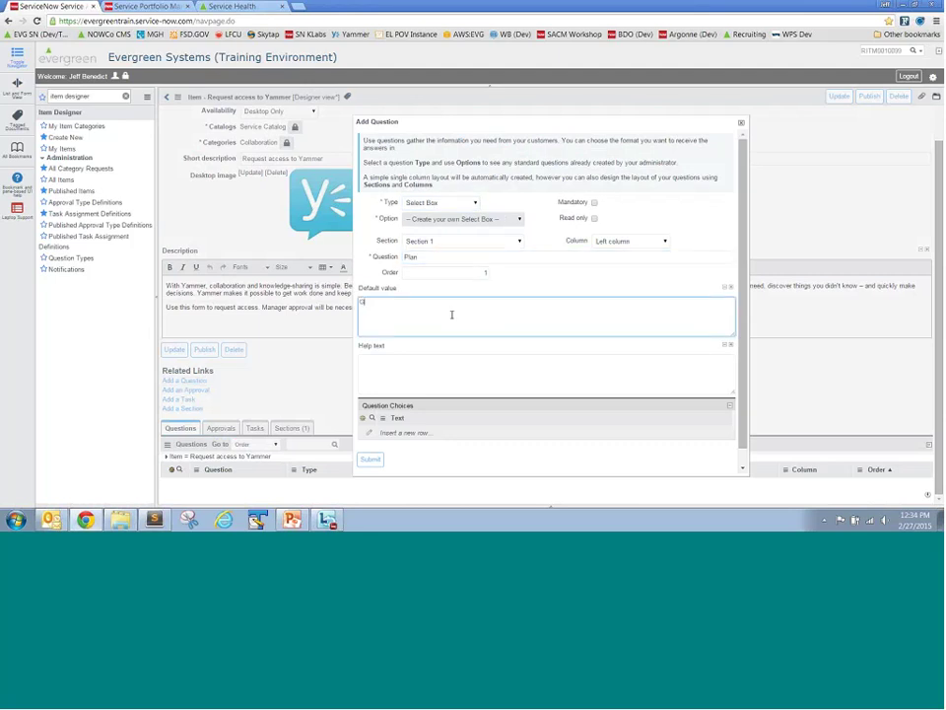
text(Gold)
click(595, 202)
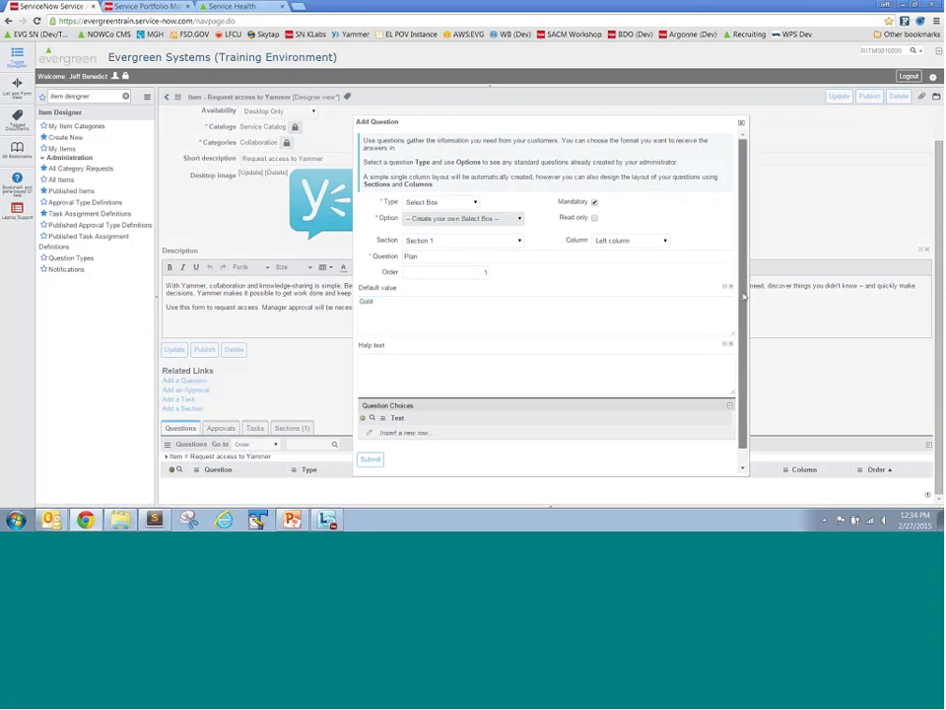
Step: Add the choices Gold and Silver to the Plan question and submit it
scroll(742, 273, down, 1)
click(409, 415)
text(G)
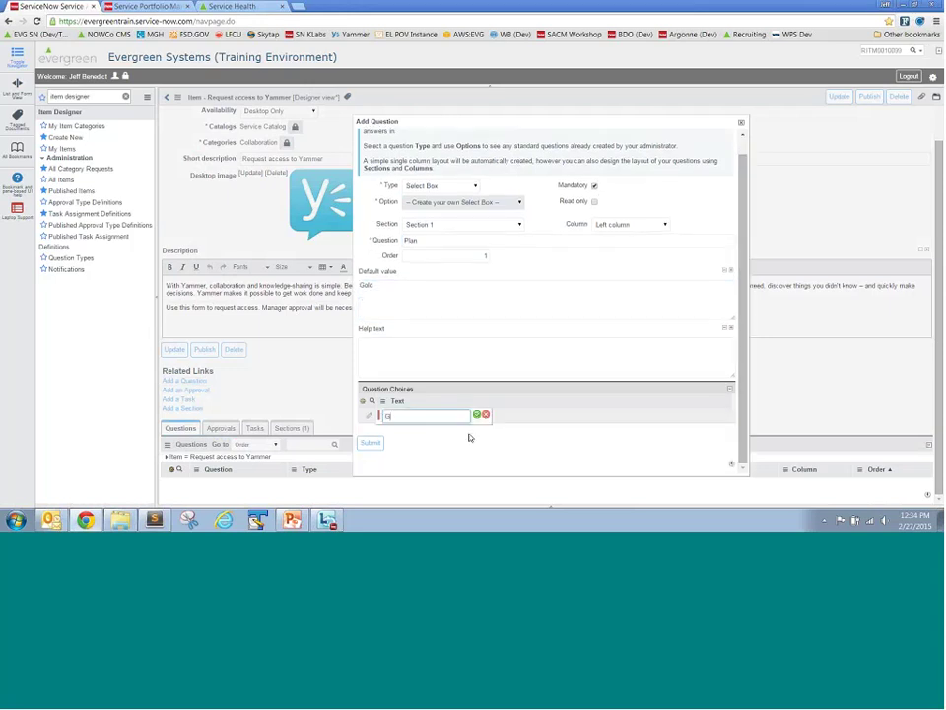
text(old)
key(Return)
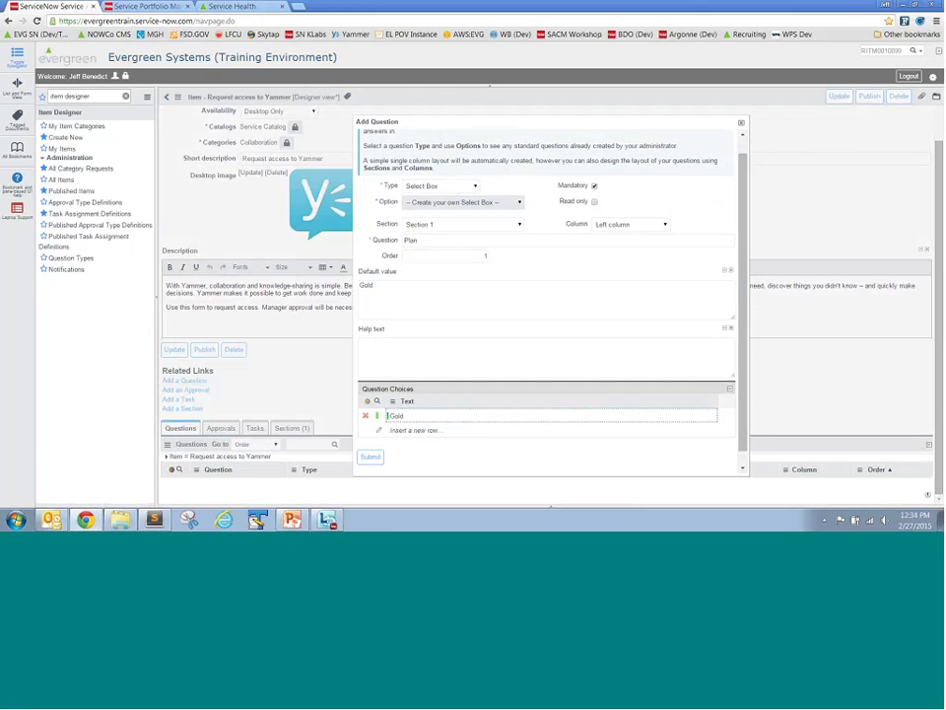
click(408, 429)
text(Silver)
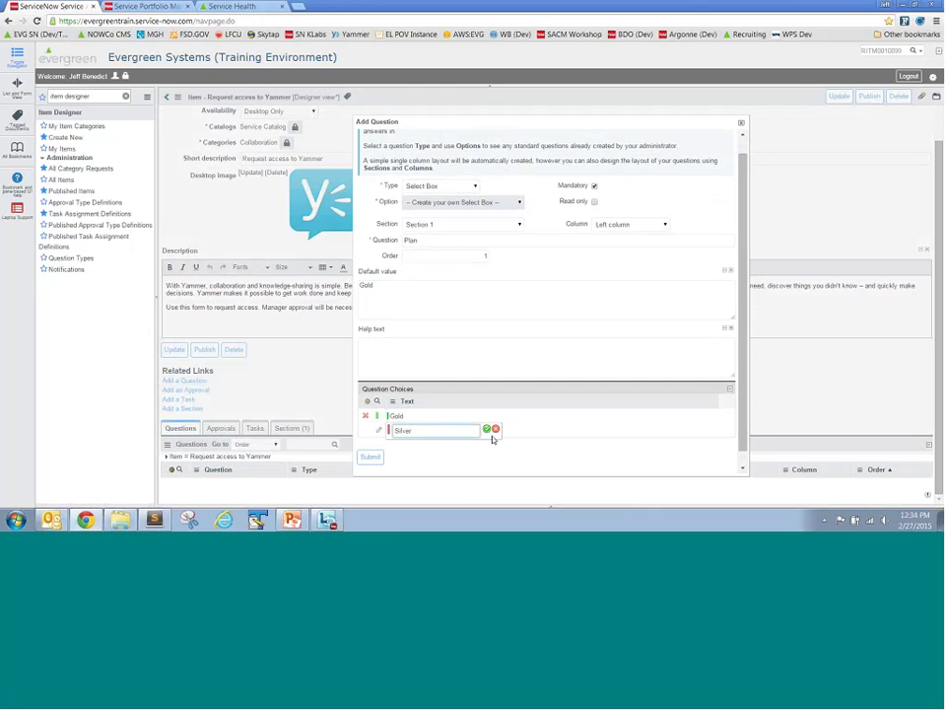
key(Return)
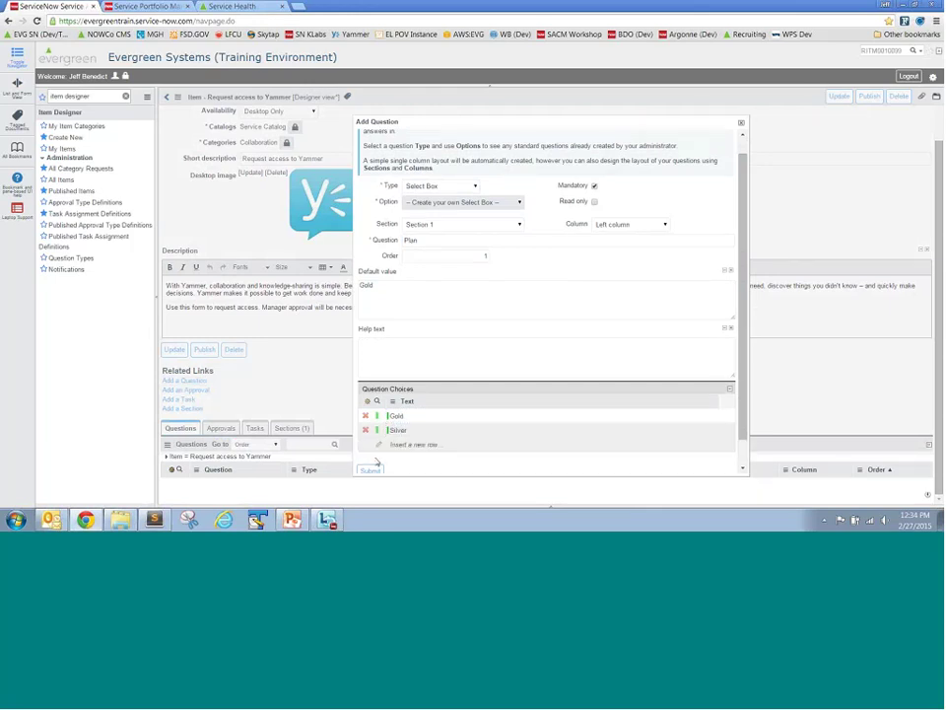
click(372, 470)
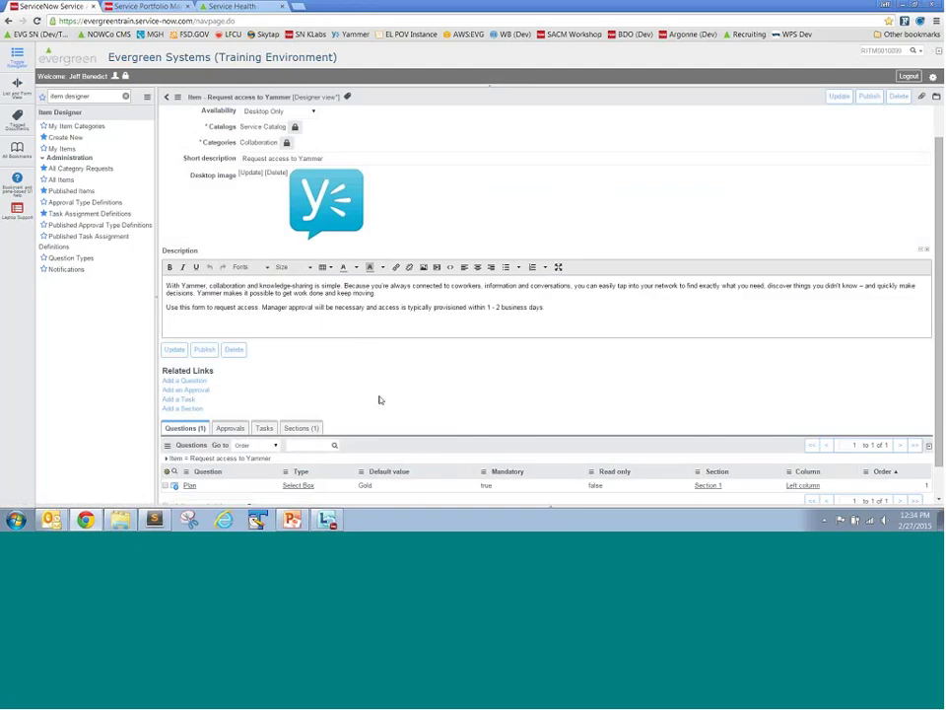
Step: Add a Predefined Approval by the Requestor's Manager to the Request access to Yammer item and submit it
click(187, 392)
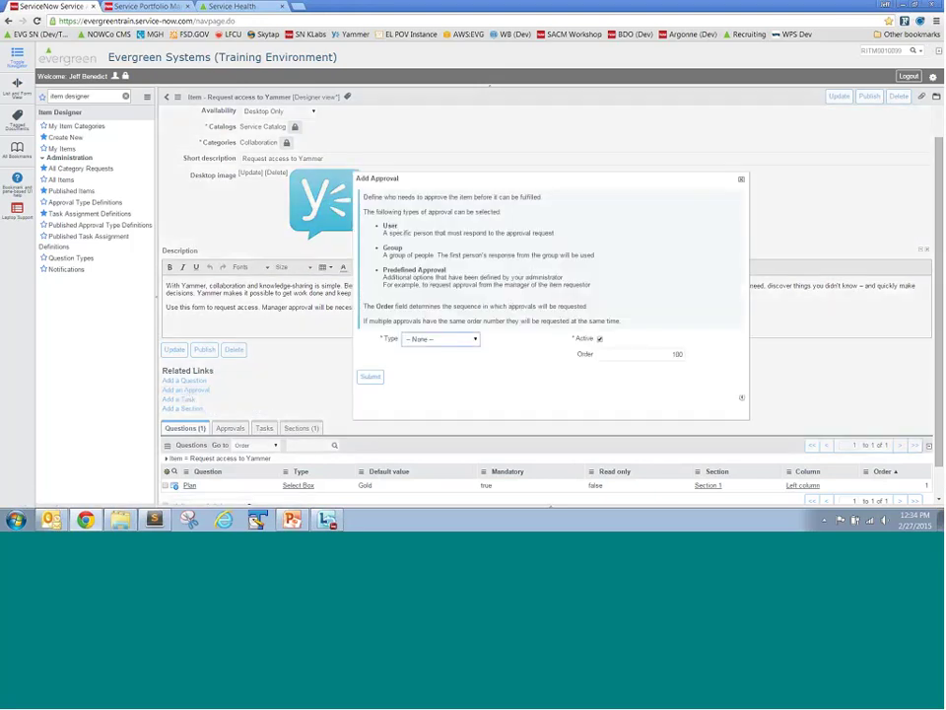
click(448, 340)
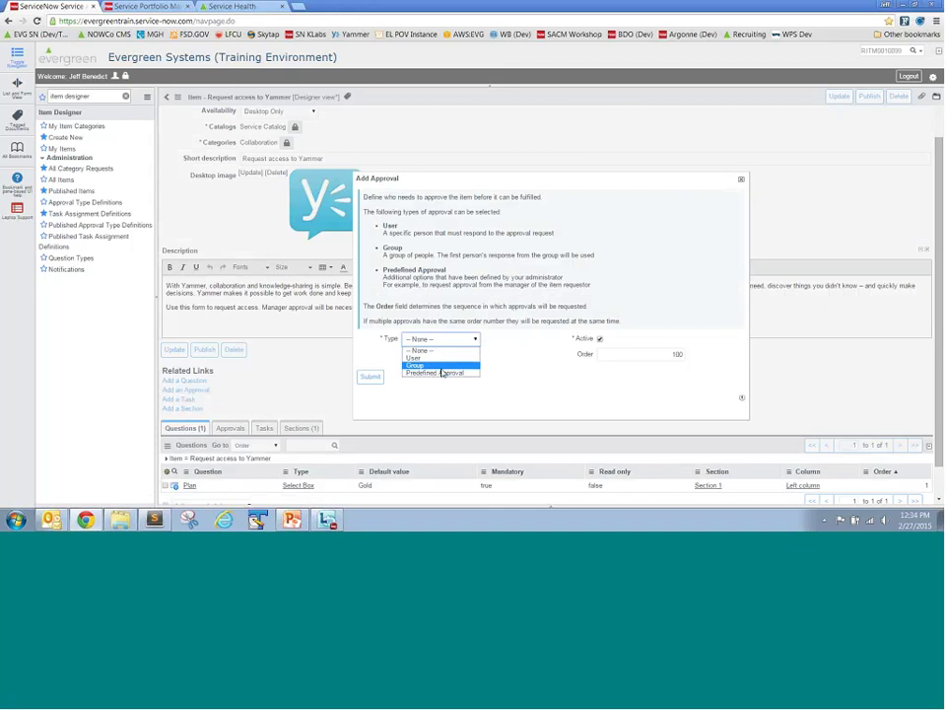
click(440, 372)
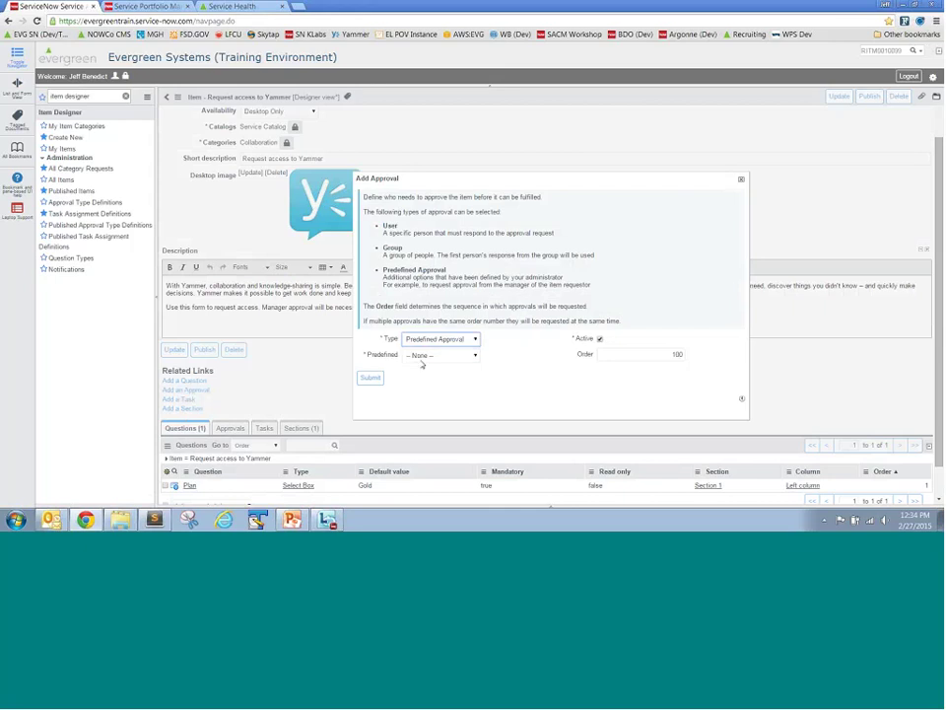
click(430, 357)
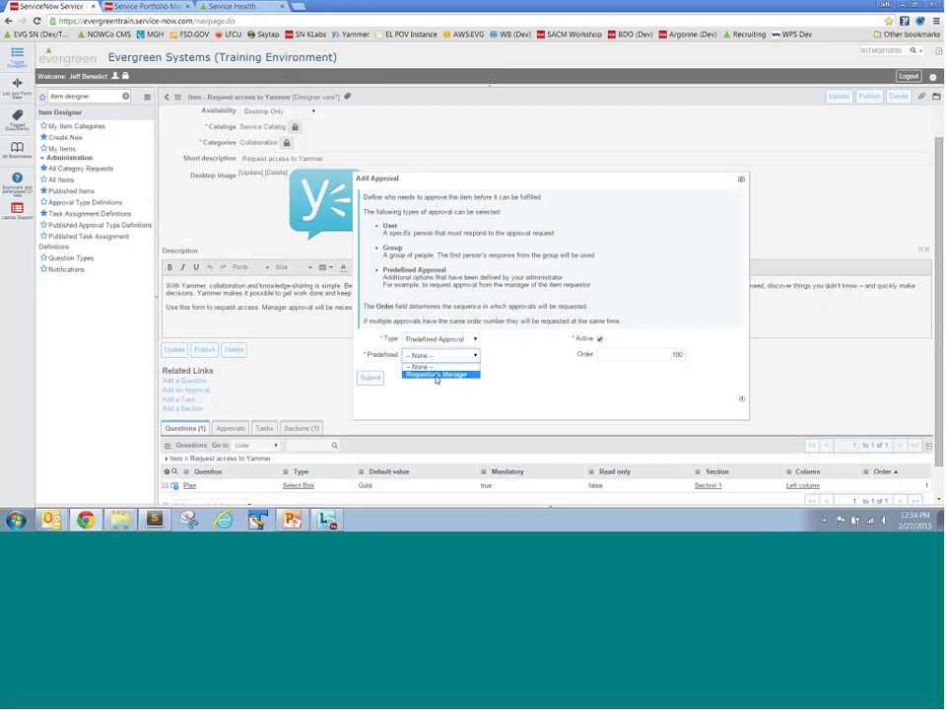
click(445, 374)
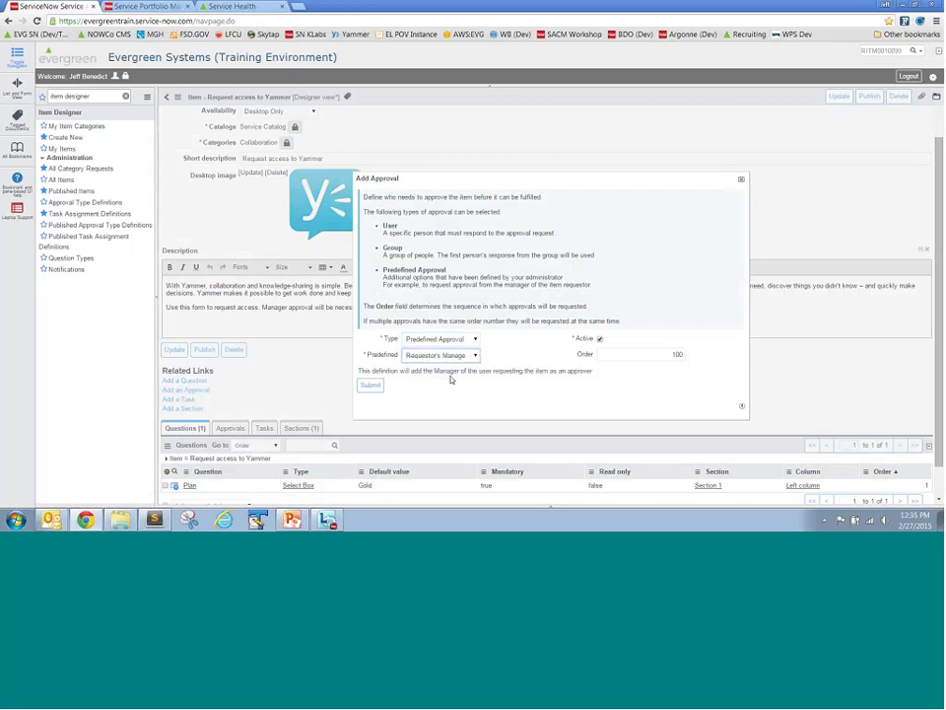
click(367, 386)
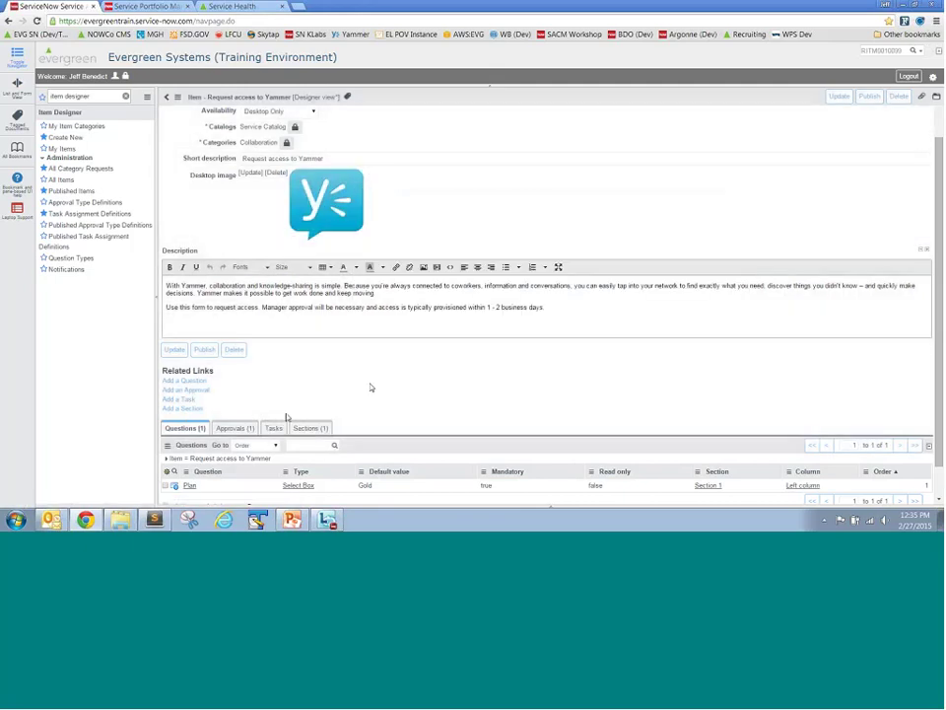
Step: Add a task for the Software group with "Setup access to yammer" as both short description and description, and submit it
click(179, 400)
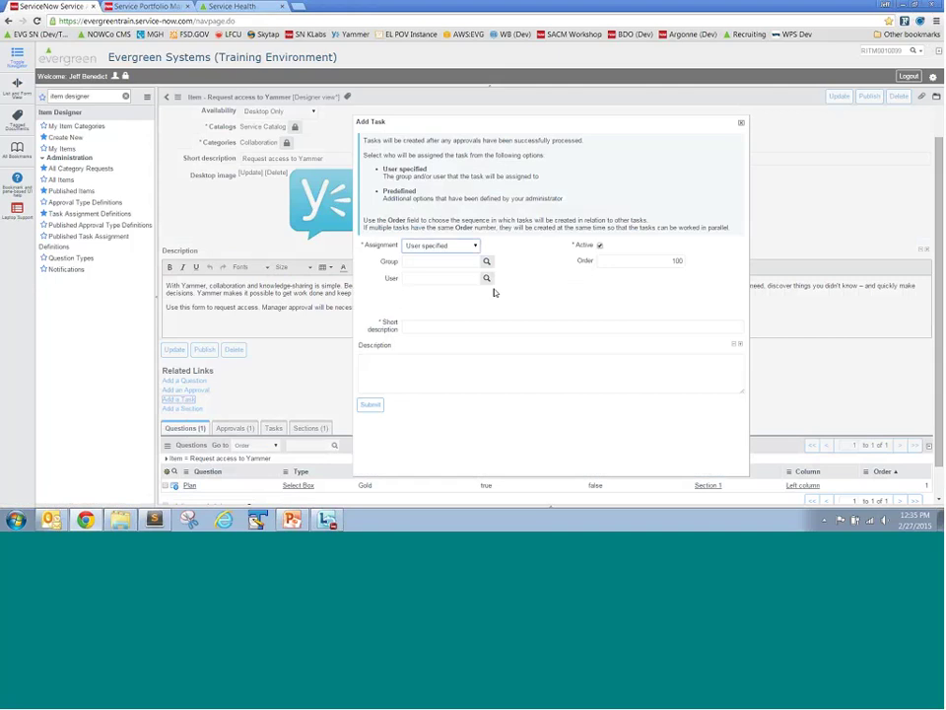
click(467, 264)
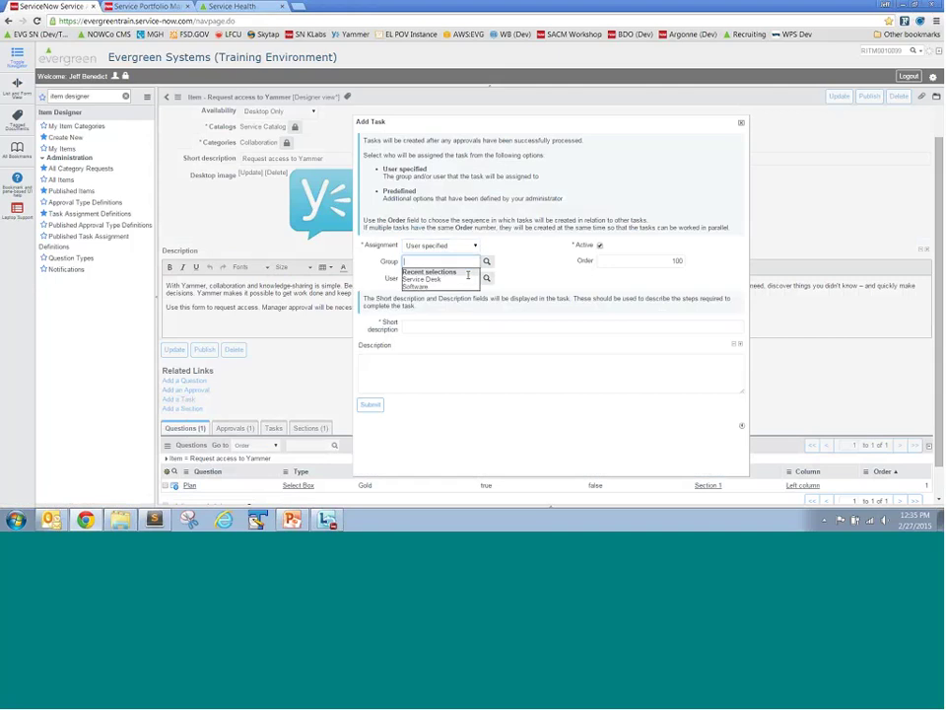
click(464, 286)
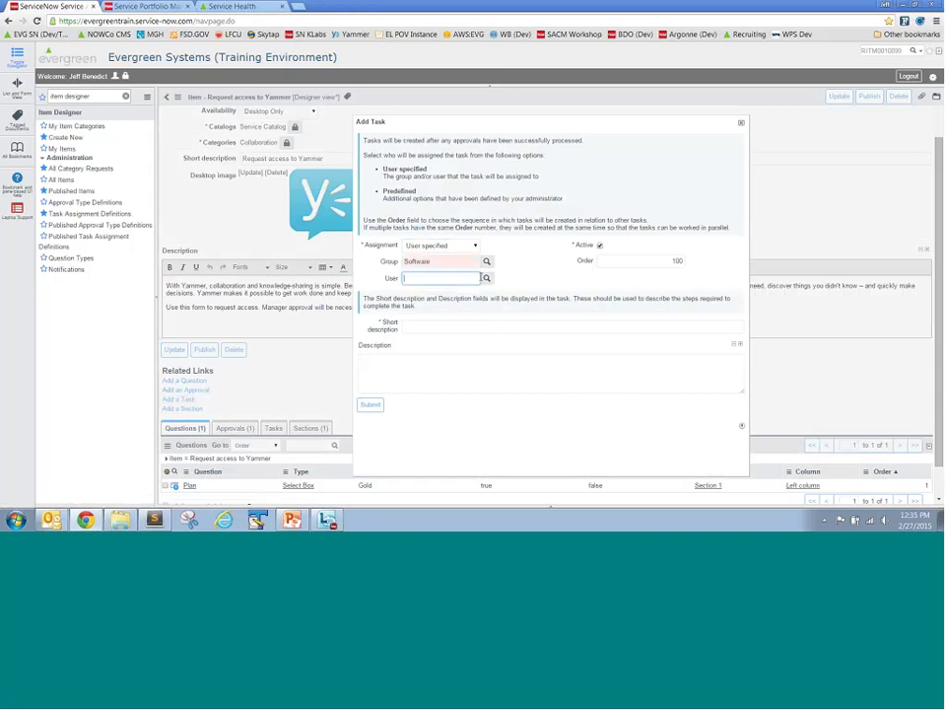
click(455, 326)
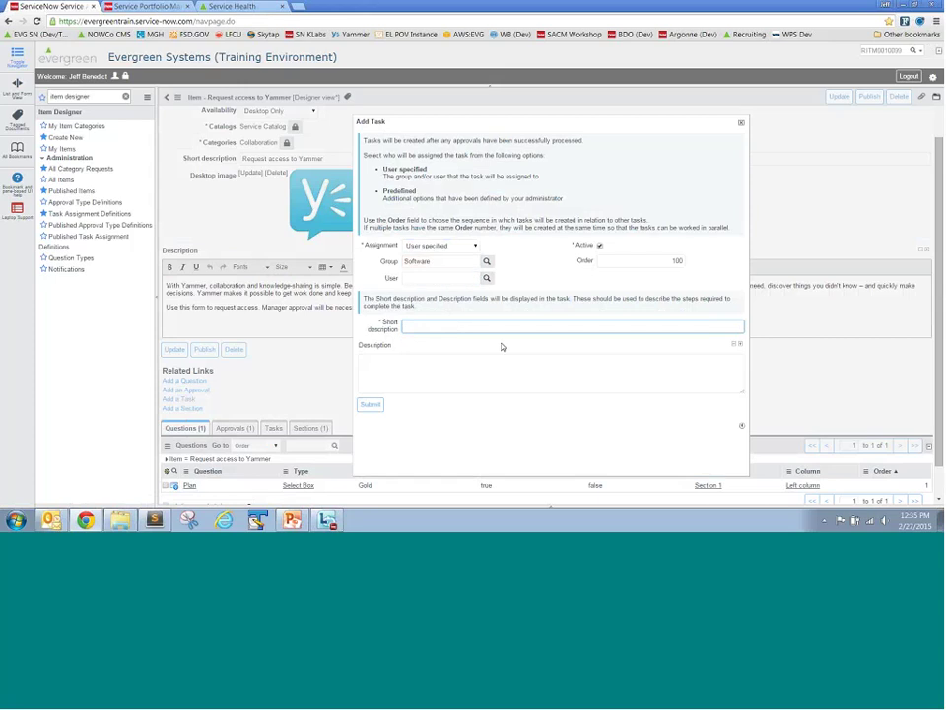
text(Setup access to yammer)
key(ctrl+a)
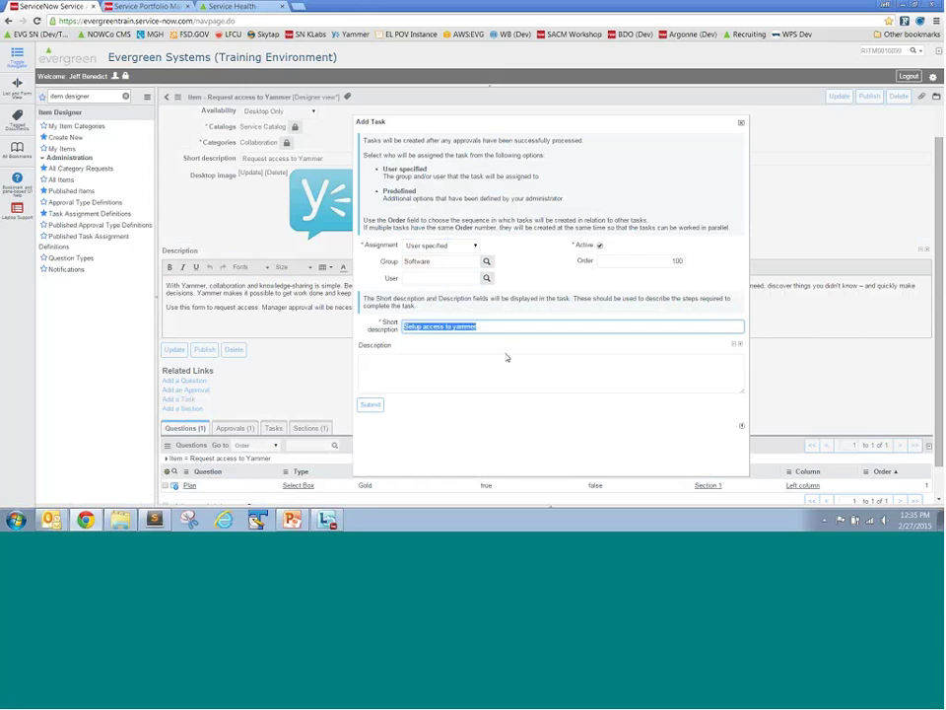
key(ctrl+c)
click(442, 365)
key(ctrl+v)
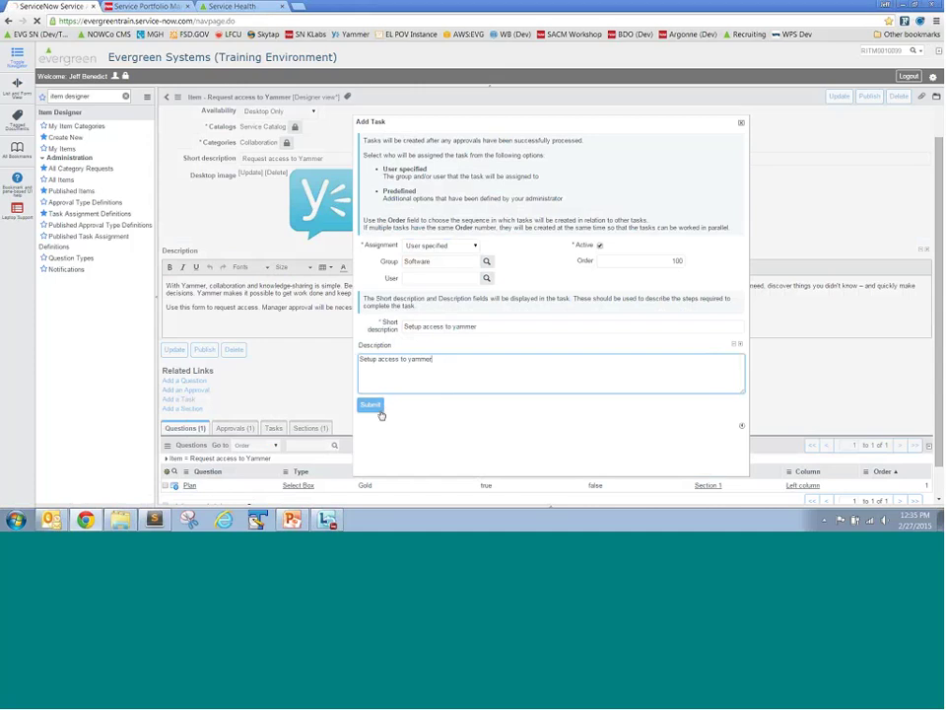
click(377, 406)
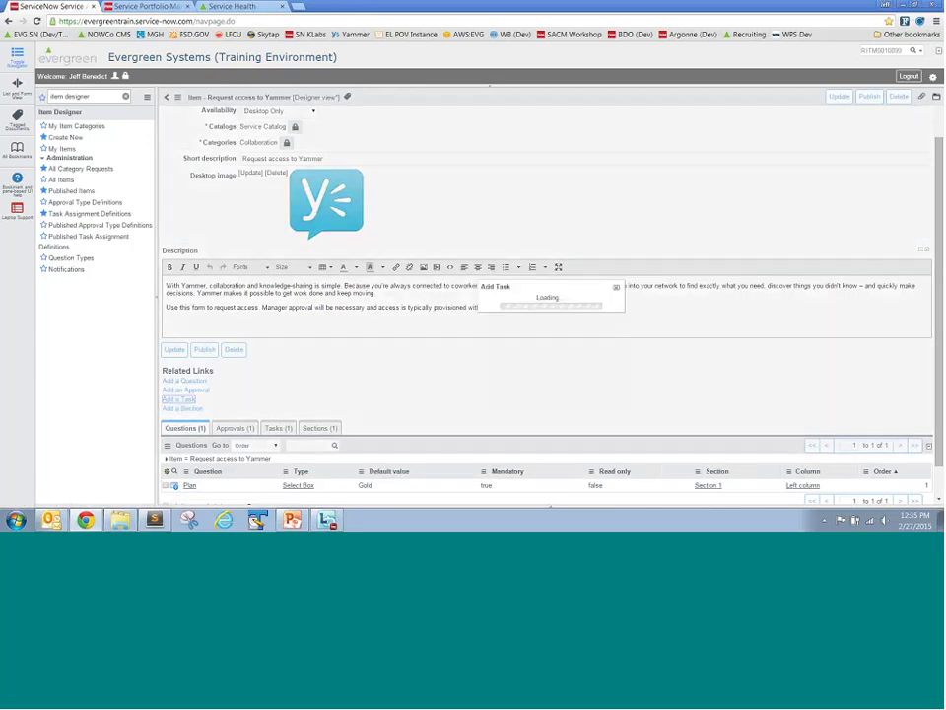
Step: Add a Service Desk task "Provide instruction on proper use of yammer" with the description "i.e. no secure information shared" and submit it
click(436, 261)
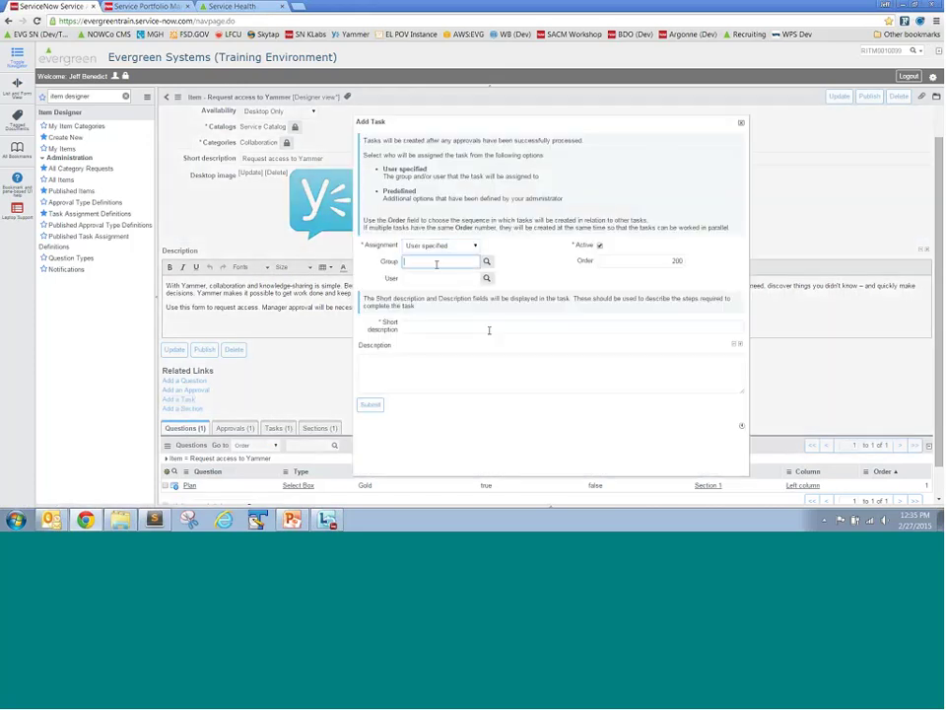
text(Serv)
click(436, 278)
click(434, 325)
text(Provide in)
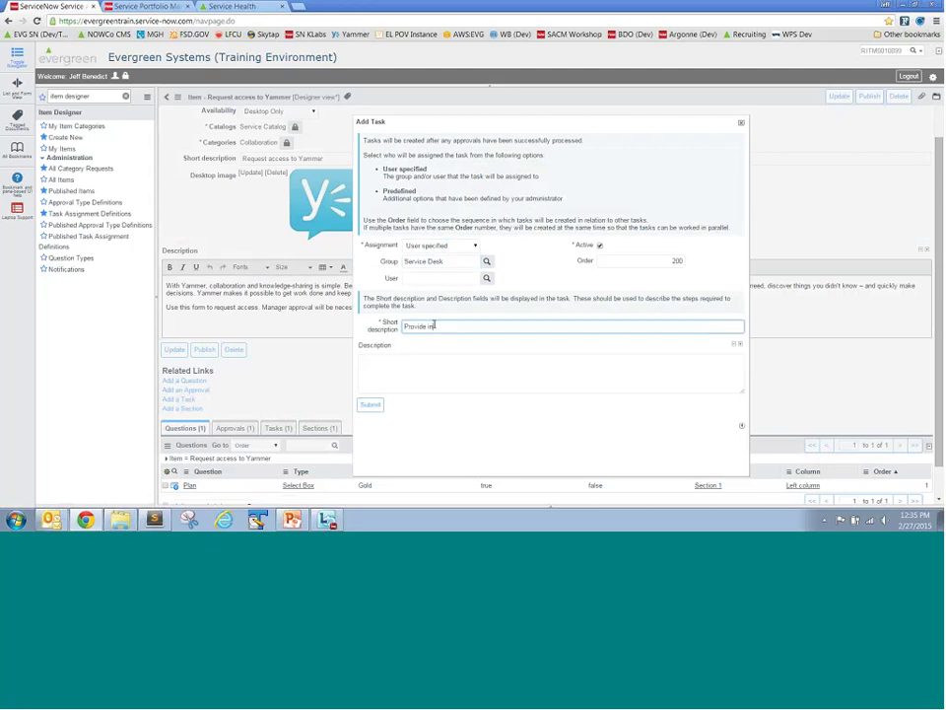
text(struction on proper use of yammer)
click(401, 376)
text(i.e. no)
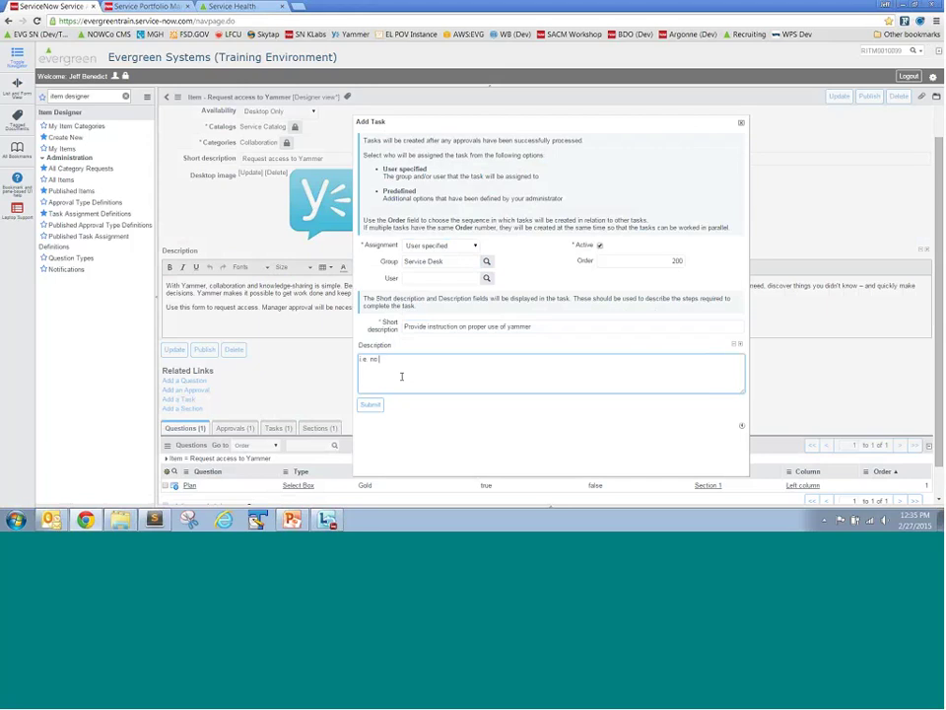
text( secure information shared)
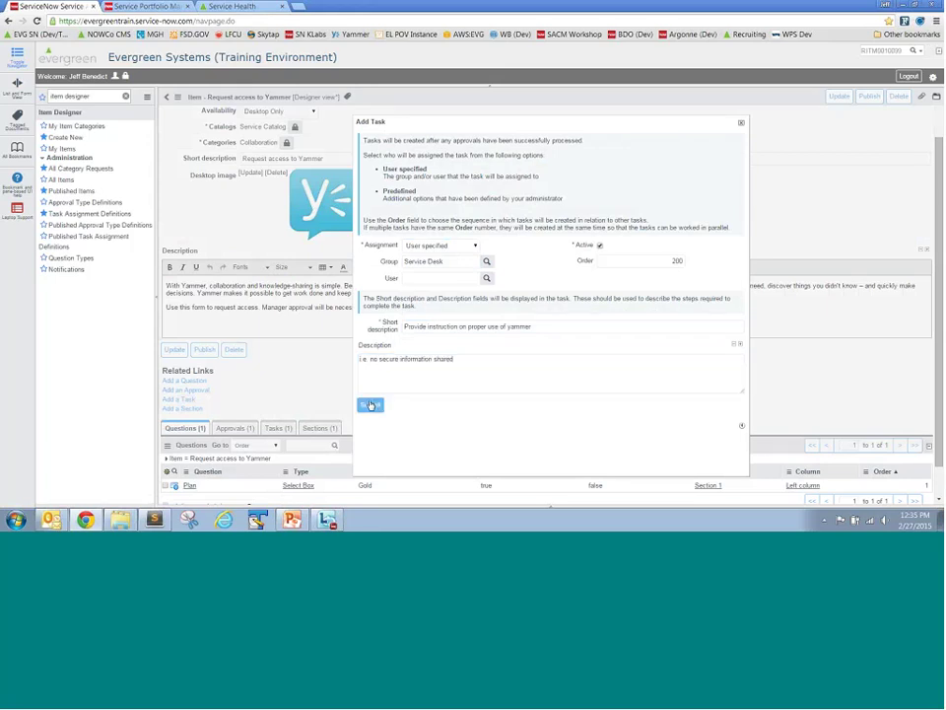
click(371, 404)
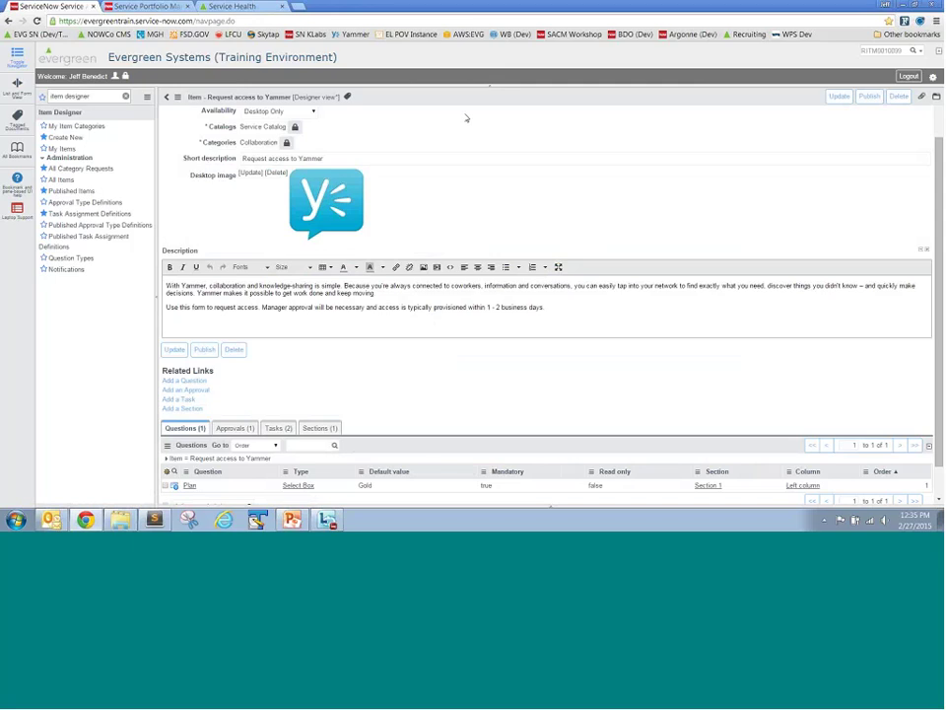
Step: Search the self-service portal's Service Catalog for "yammer" and return to the item record
click(232, 6)
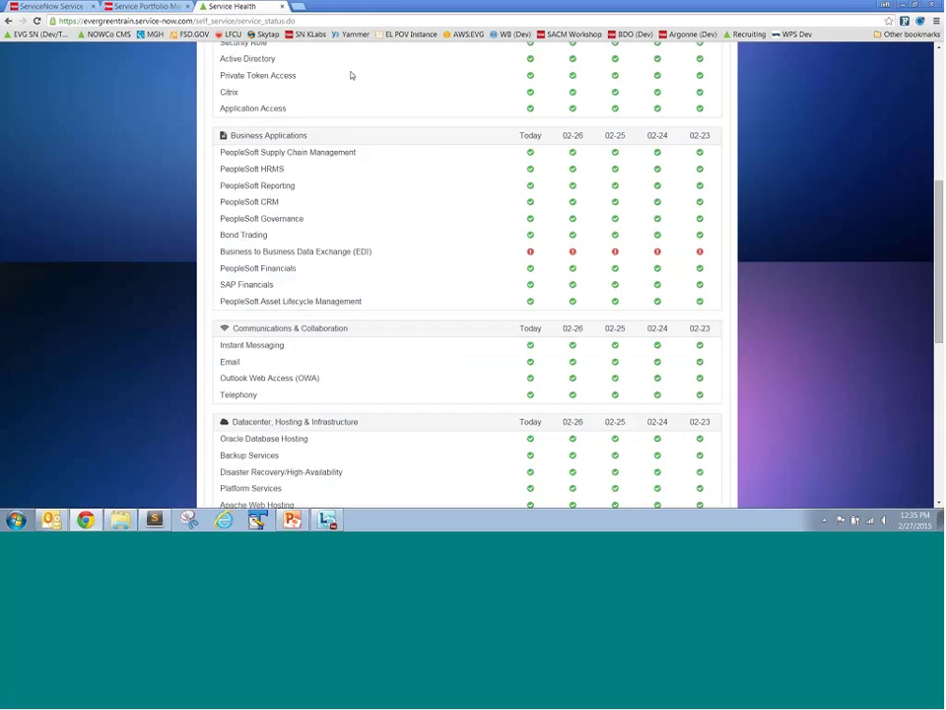
drag(939, 202, 939, 59)
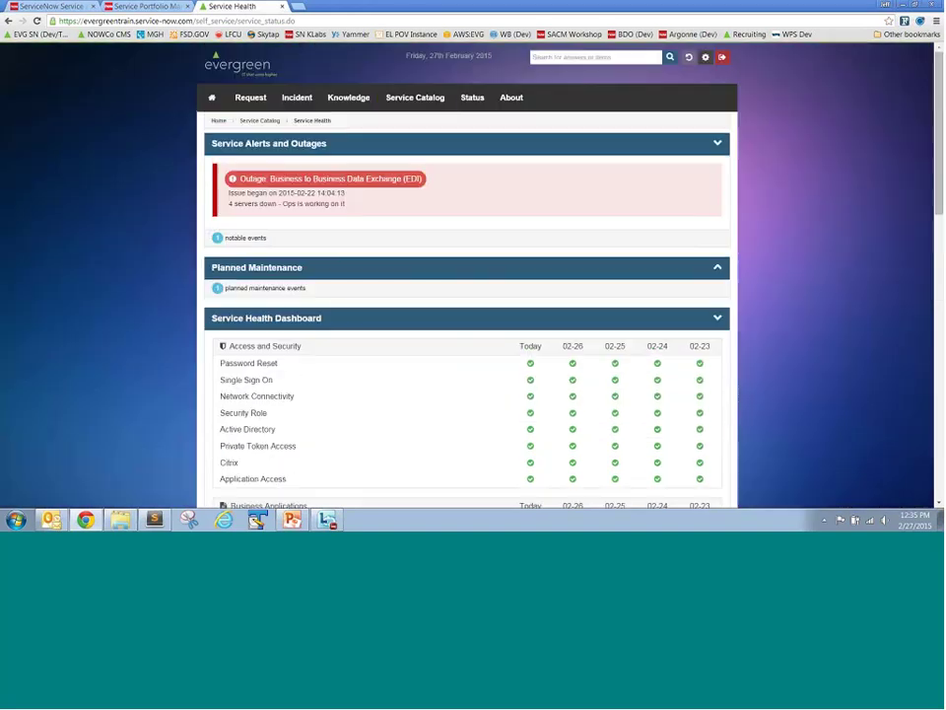
click(390, 97)
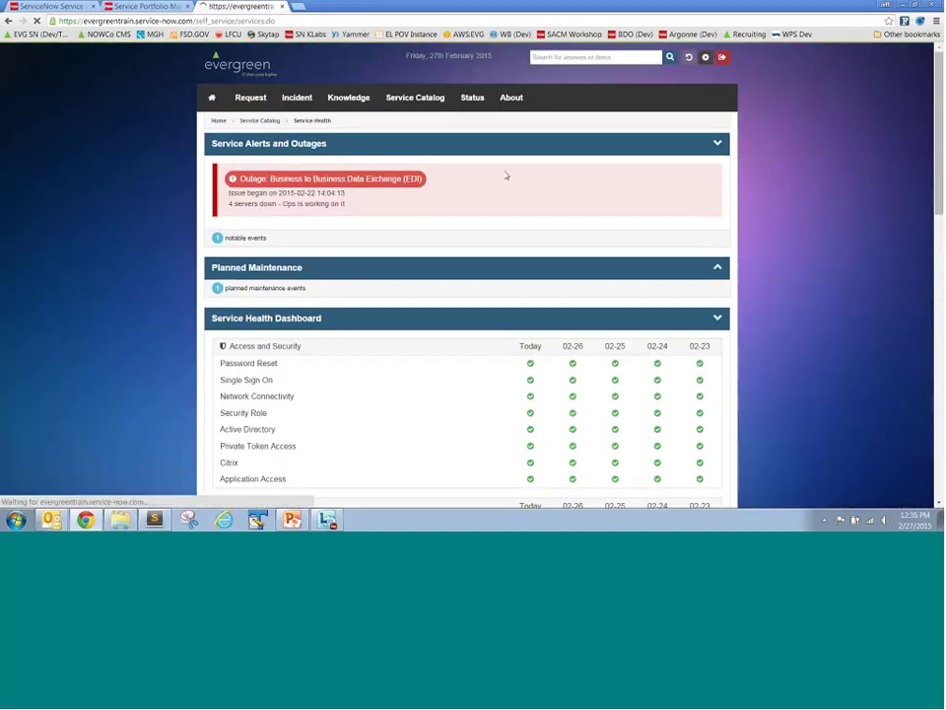
click(597, 138)
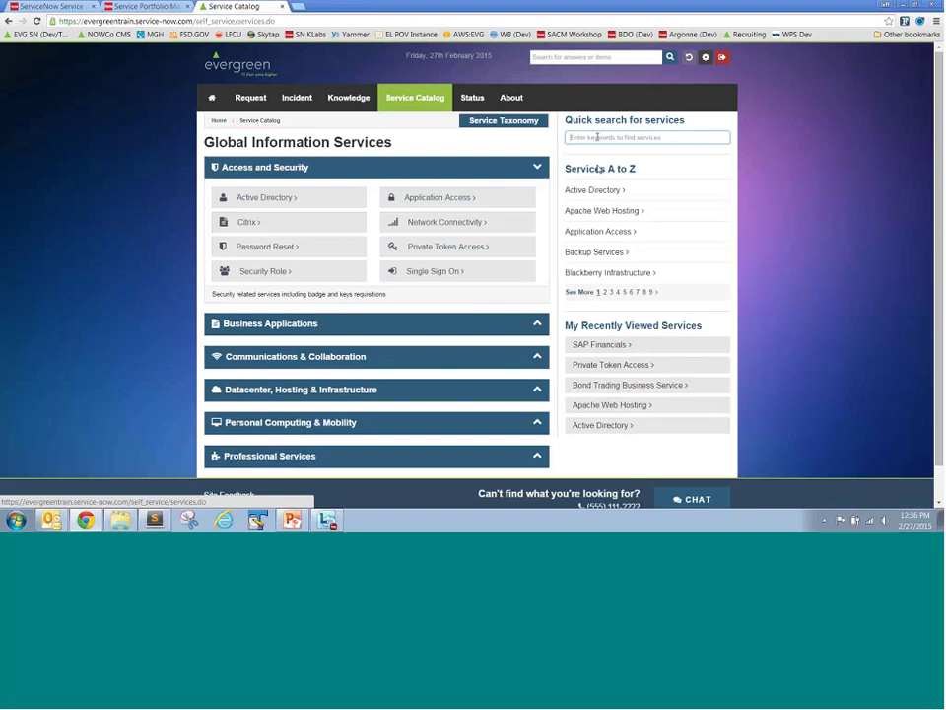
text(yammer)
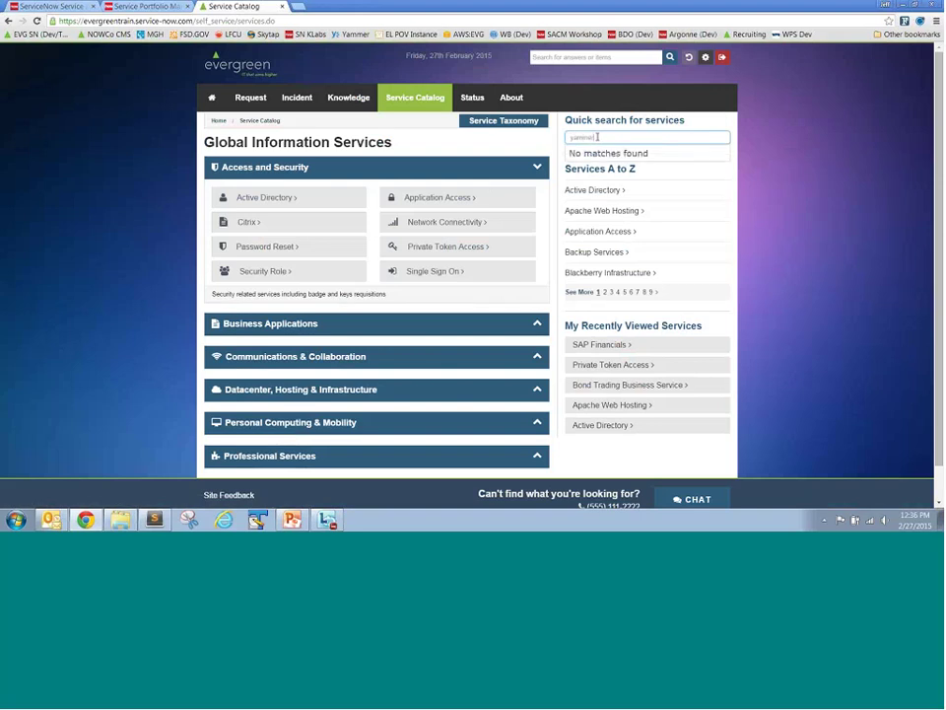
click(170, 5)
click(50, 6)
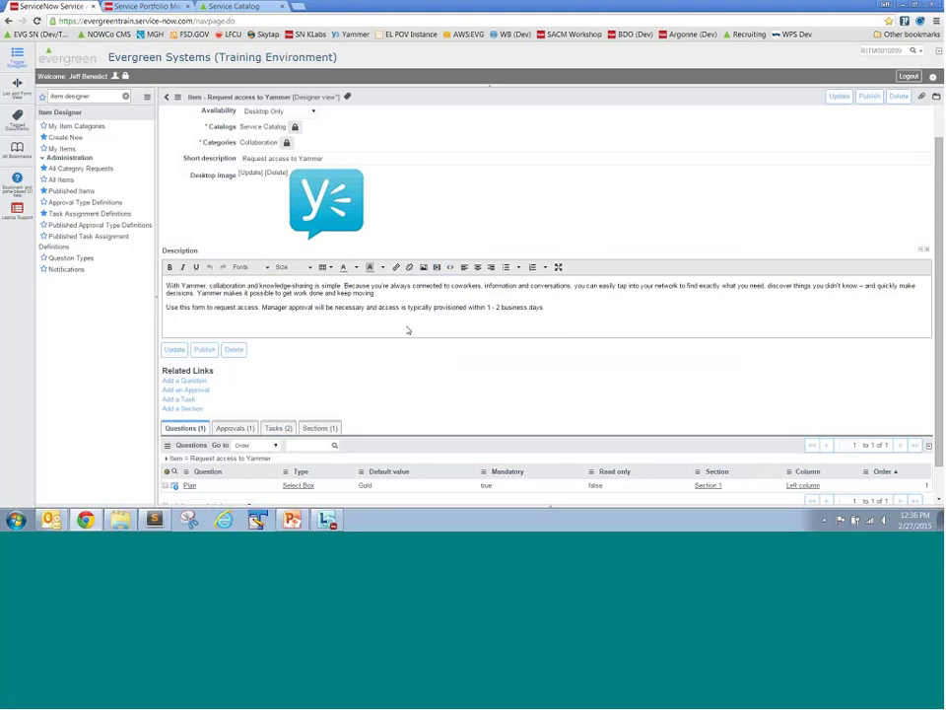
Step: Publish the Request access to Yammer item and open the Yammer entry among the Business Service Items
click(204, 349)
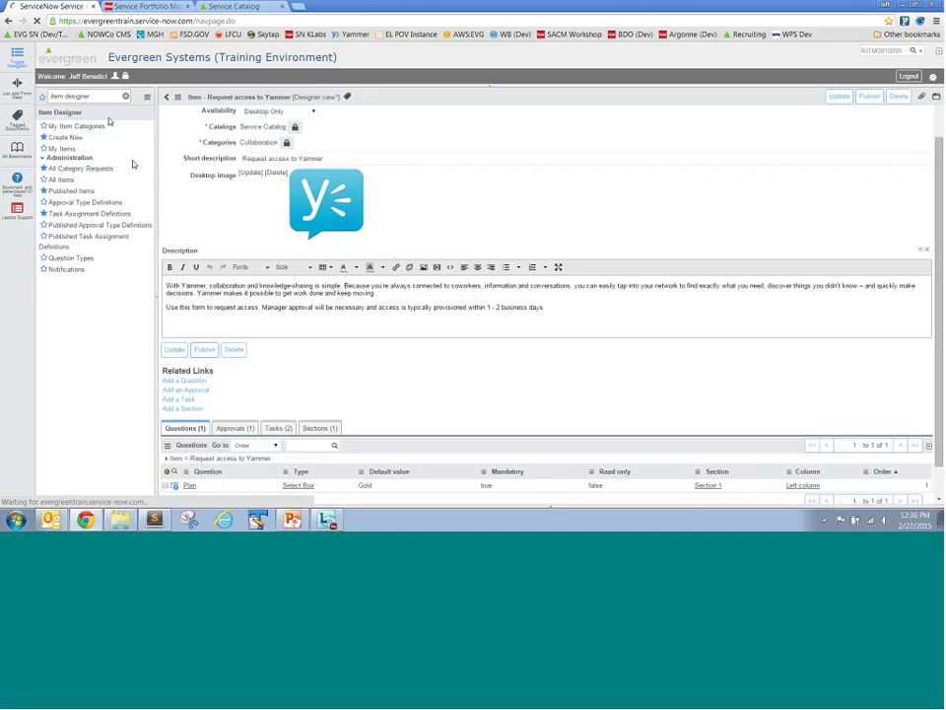
double_click(95, 97)
text(business)
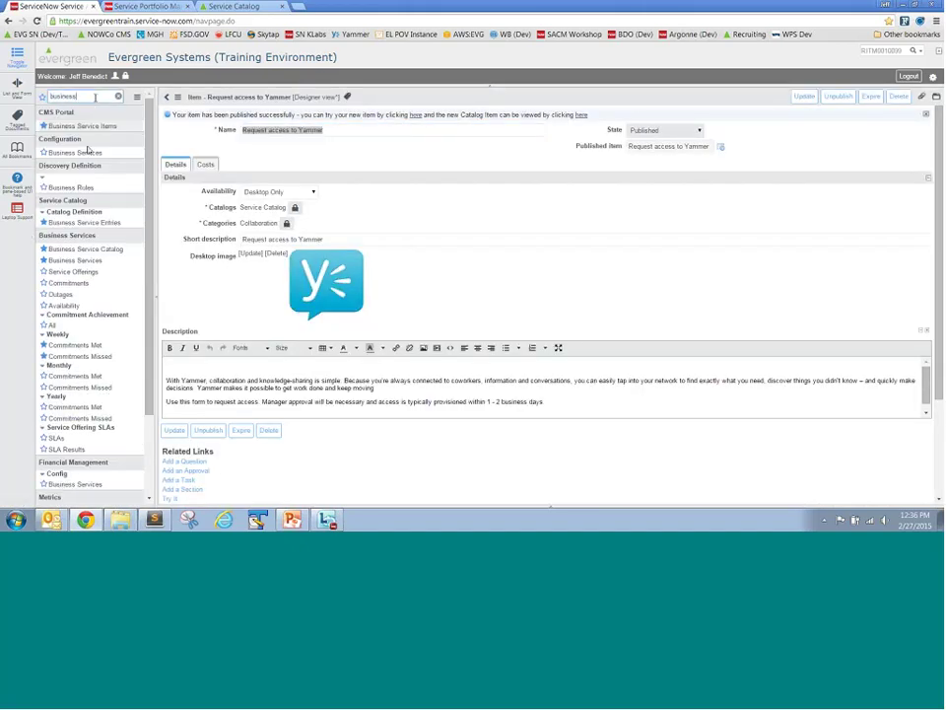
click(82, 126)
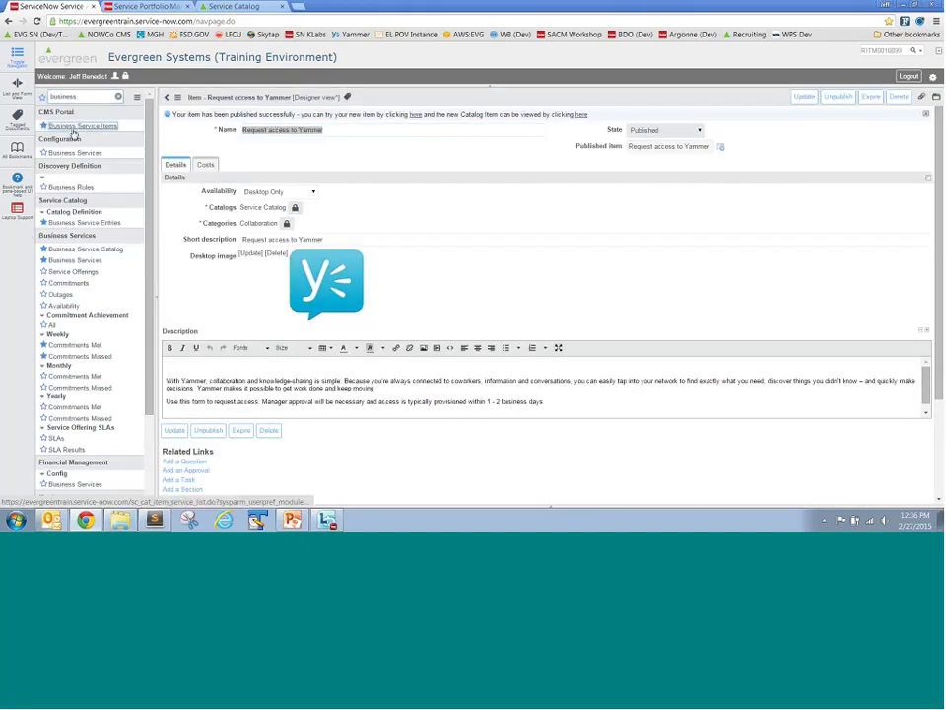
text(yamm)
key(Return)
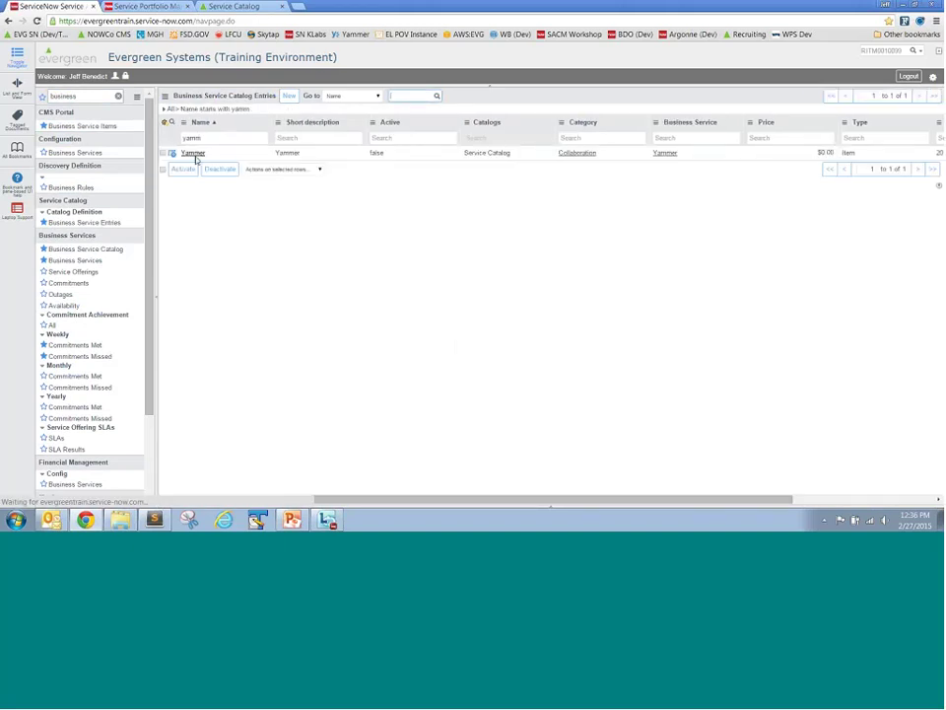
click(196, 155)
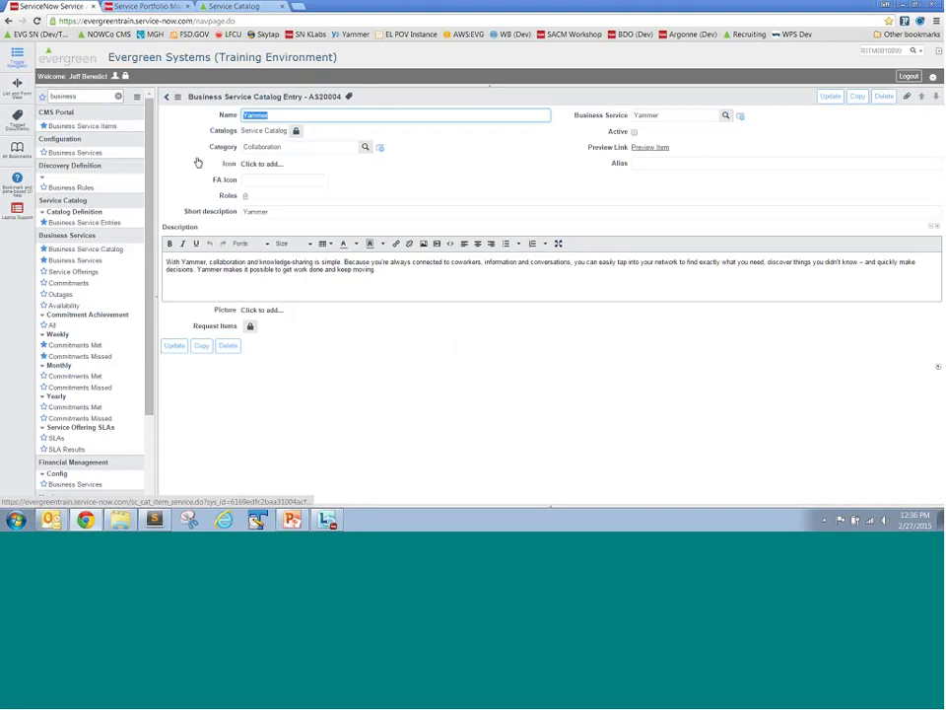
Step: Add "Request access to Yammer" to the Yammer catalog entry's Request Items and save the entry
click(250, 326)
click(286, 405)
text(Reques)
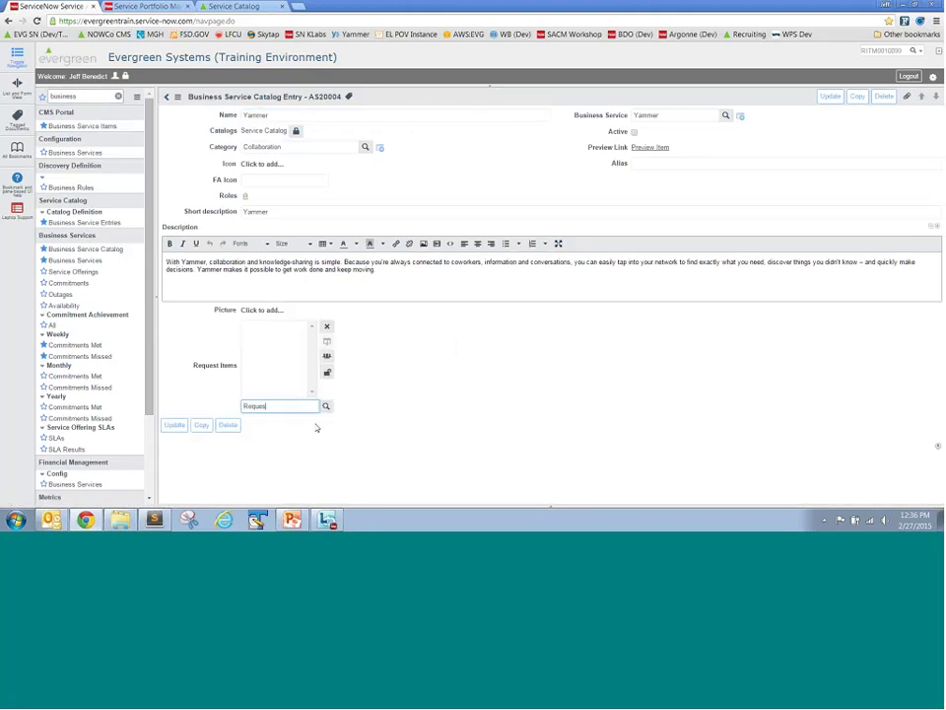
text(t a)
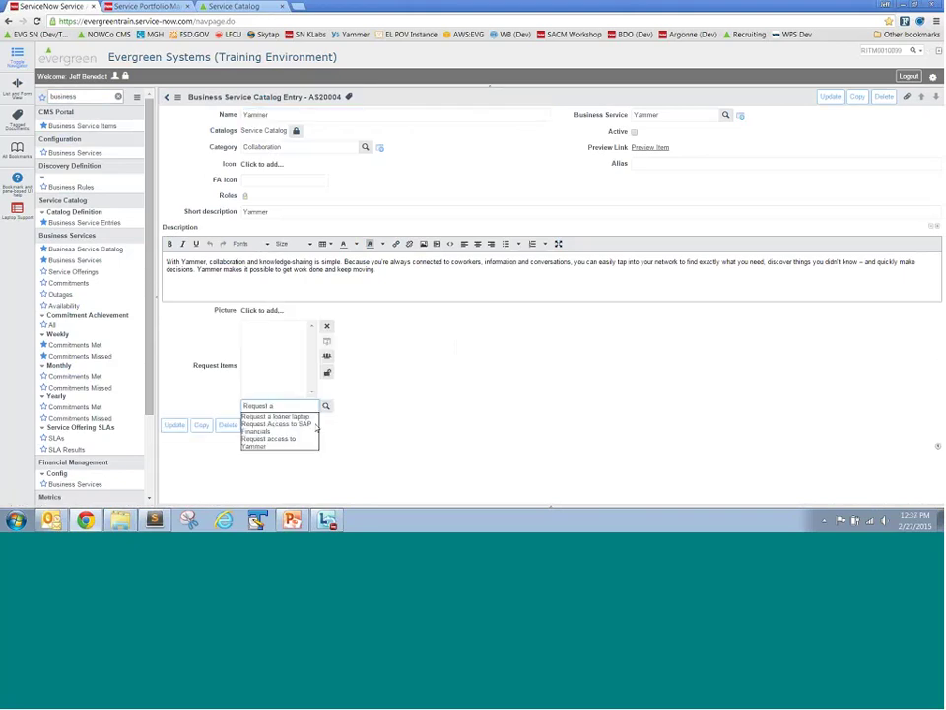
key(Down)
key(Down)
key(Down)
key(Return)
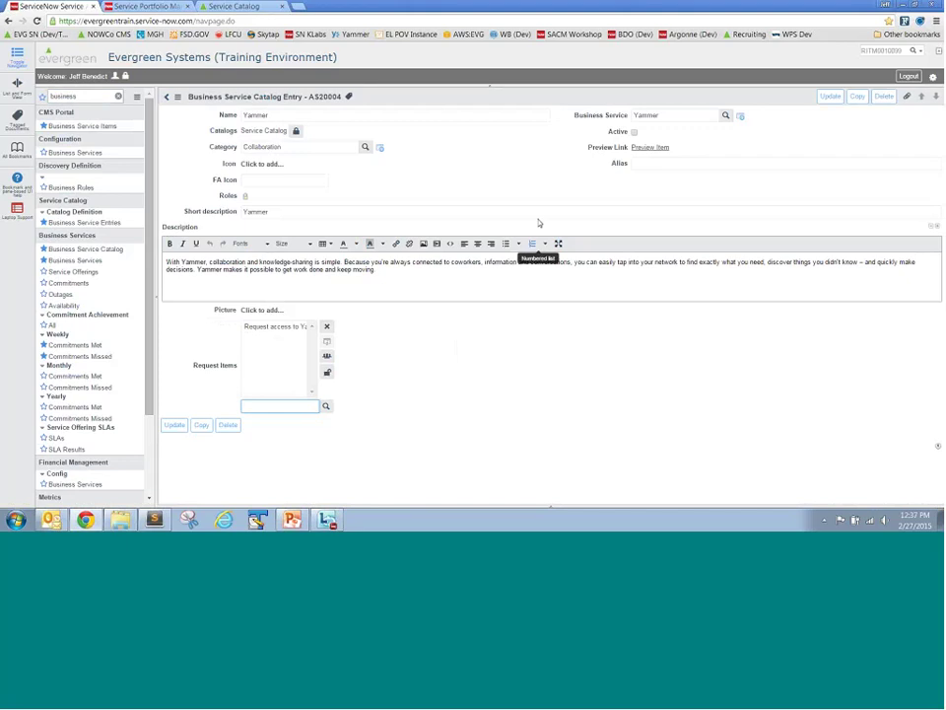
right_click(525, 97)
click(597, 118)
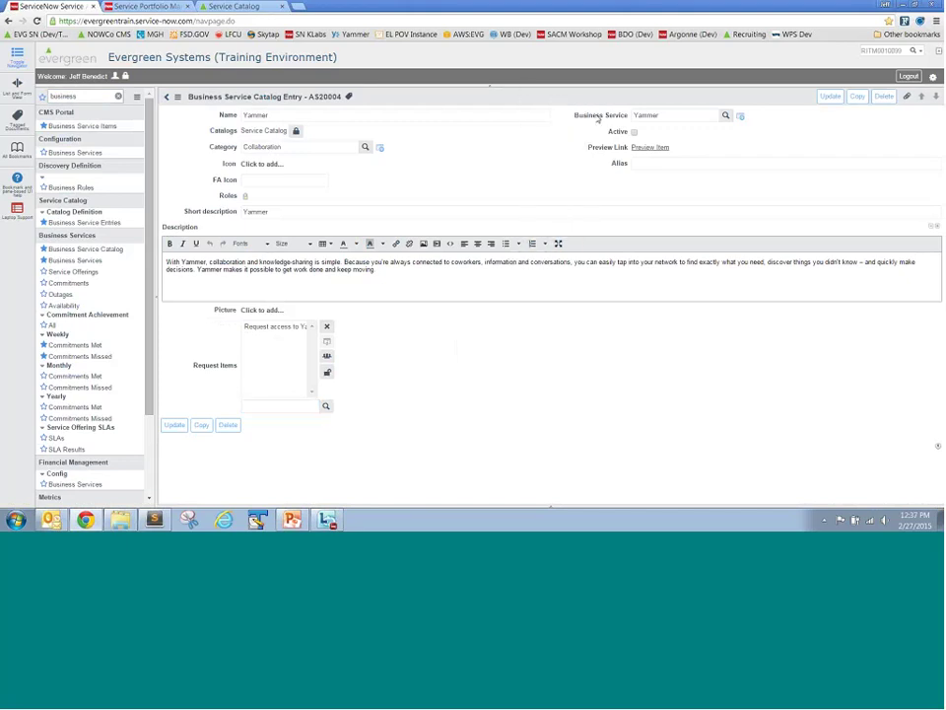
Step: Open the Yammer business service from its catalog entry, set its operational status to Operational and save it
mouse_move(741, 116)
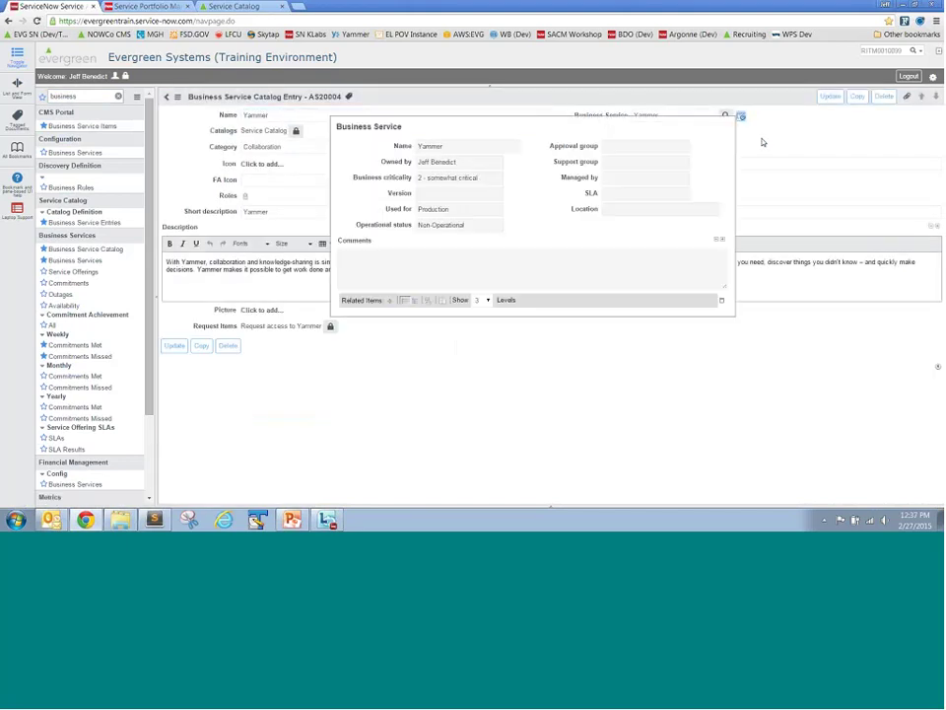
click(279, 197)
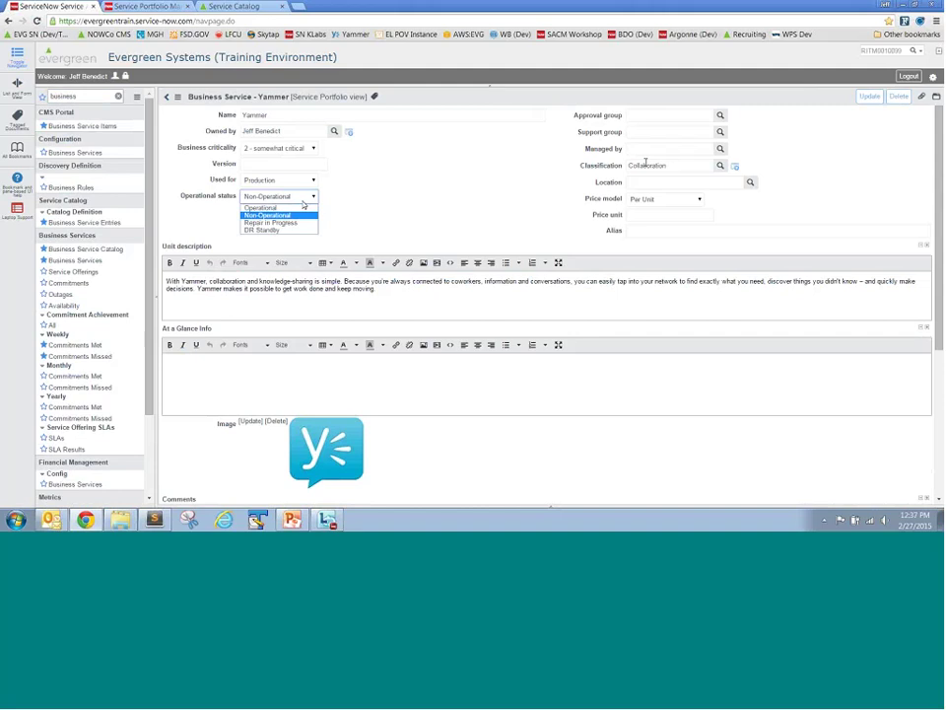
click(278, 208)
click(870, 98)
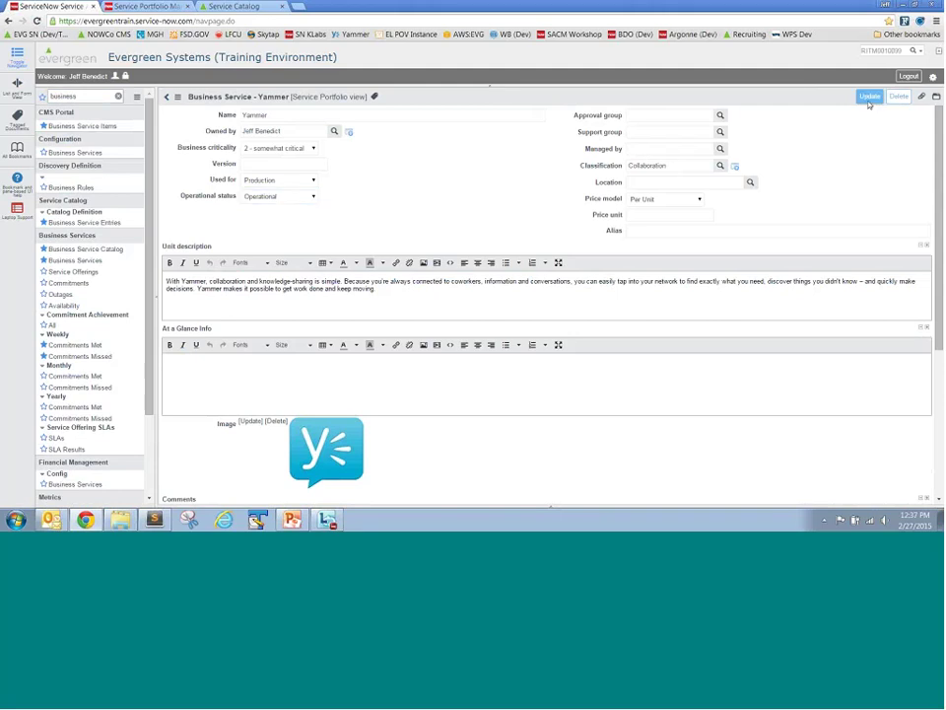
Step: Find Yammer through the self-service portal's quick search for services and review its status and offerings
click(233, 6)
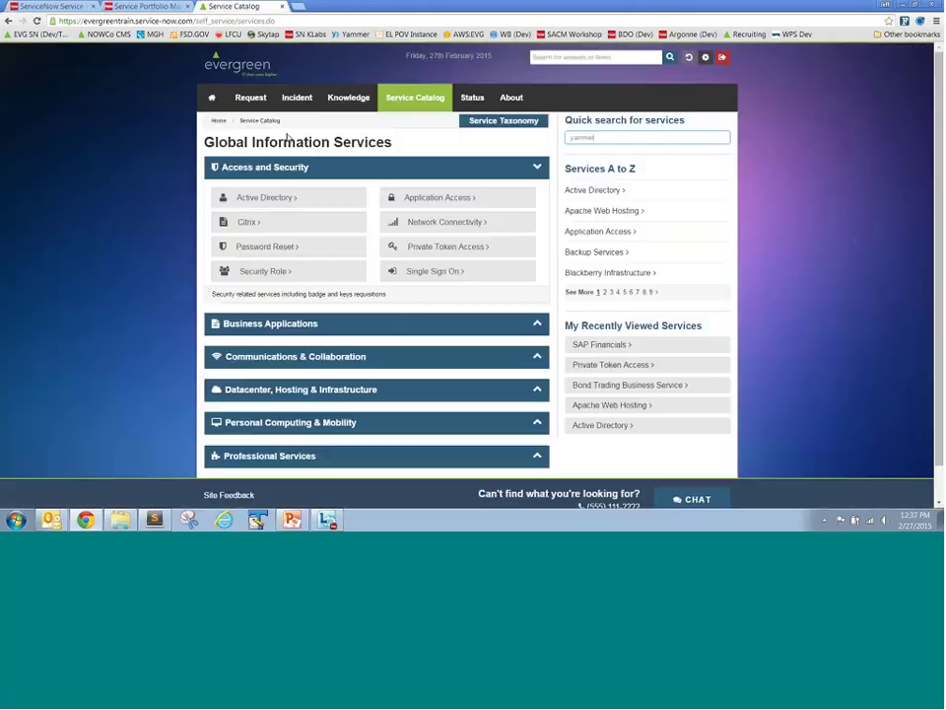
click(619, 135)
text(ya)
click(584, 155)
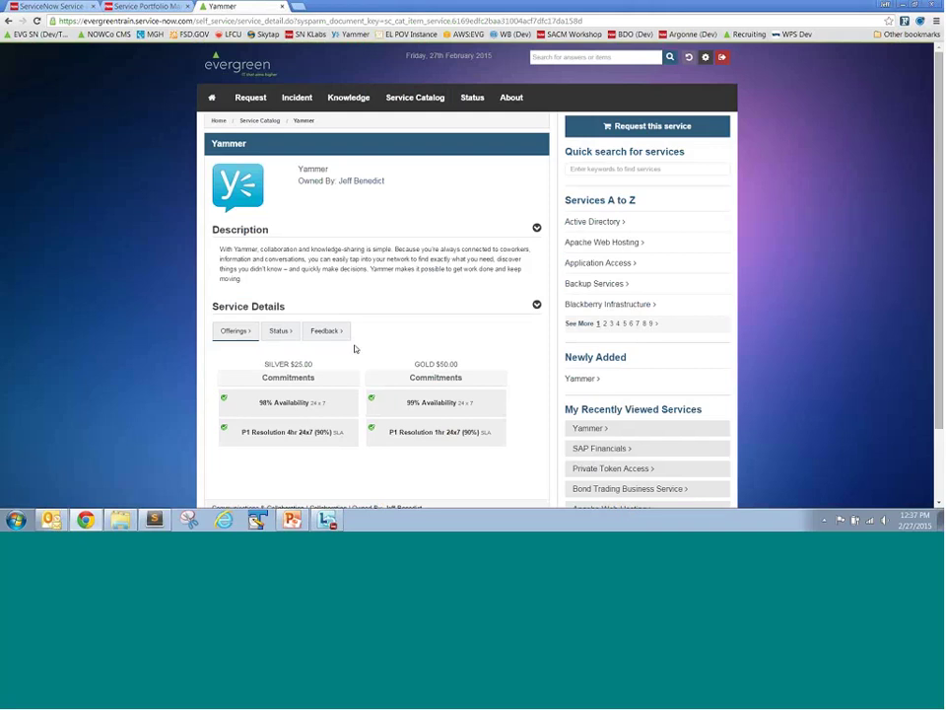
click(281, 330)
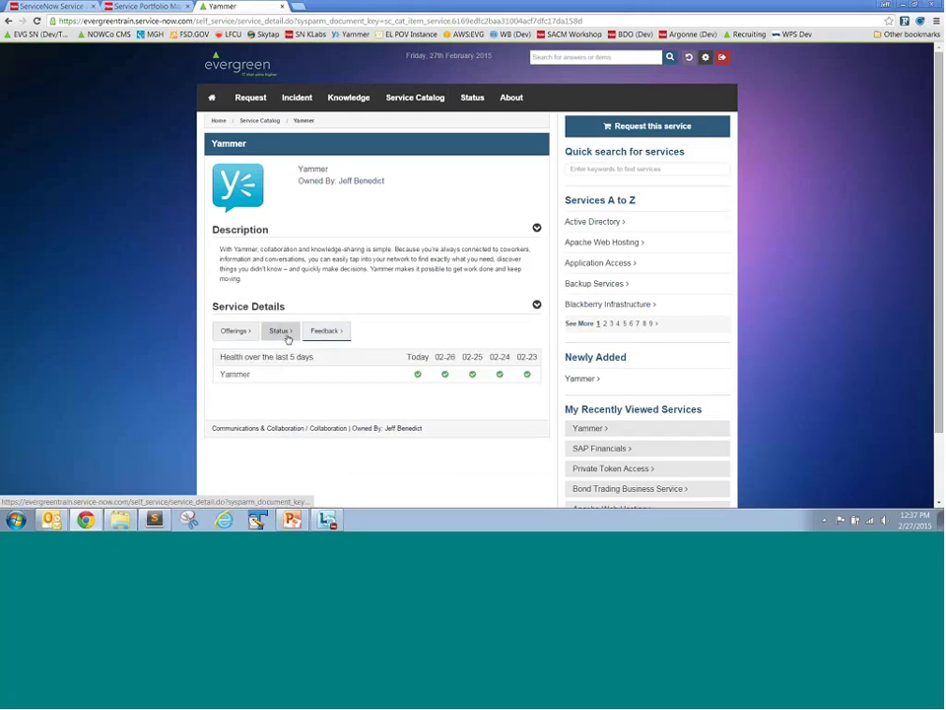
click(234, 331)
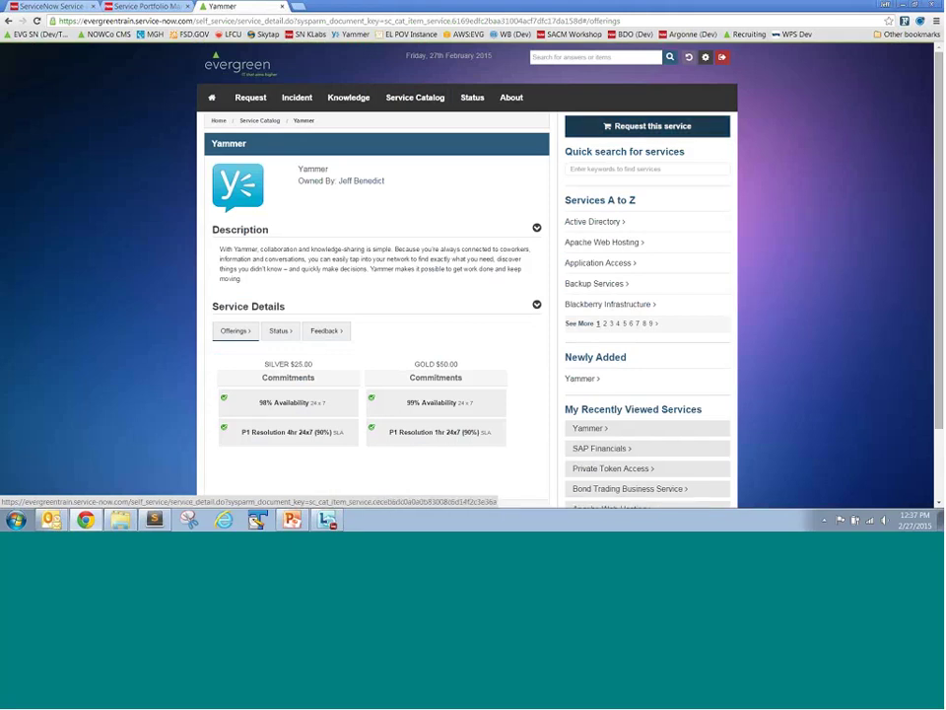
Step: Request the Yammer service and place the order with the business reason "Need to collaborate with my peers"
click(654, 128)
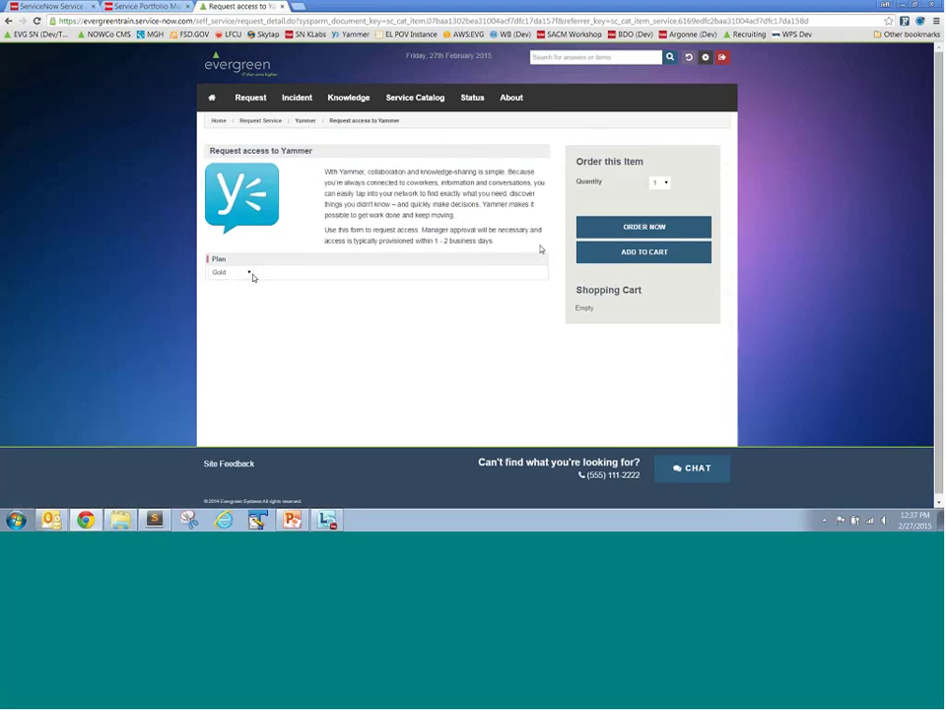
click(641, 227)
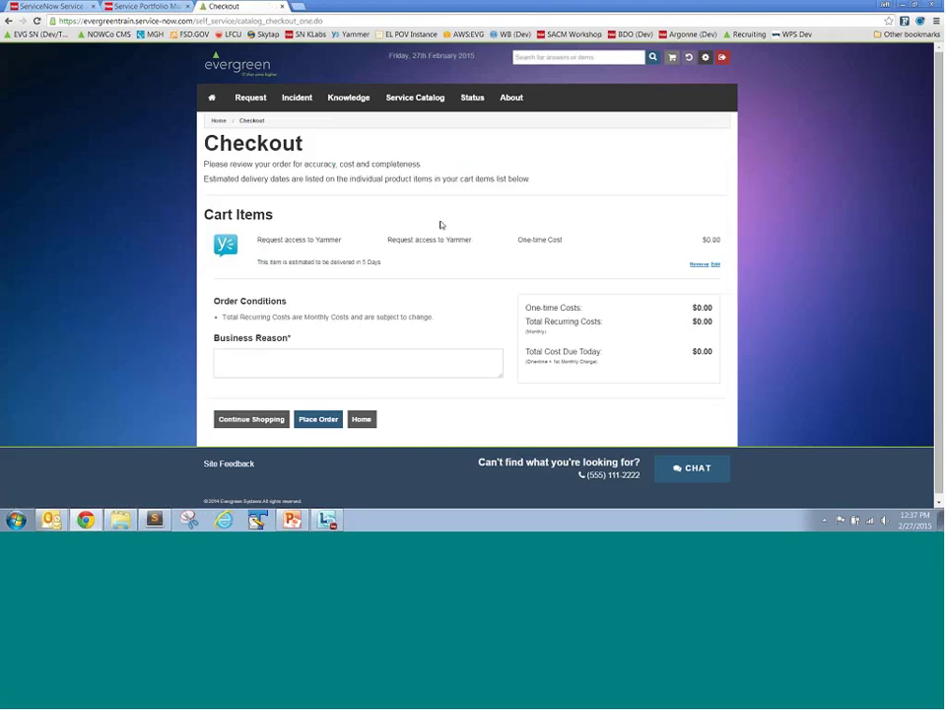
click(395, 376)
text(Need c)
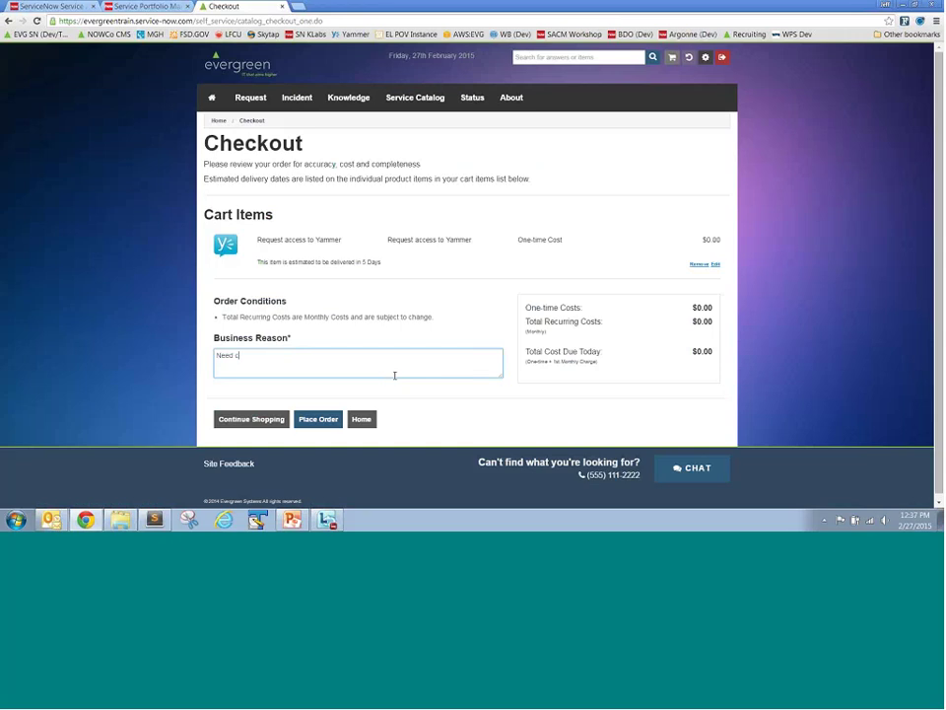
text(o collaborate fo)
key(BackSpace)
key(BackSpace)
text(with my peers)
click(315, 424)
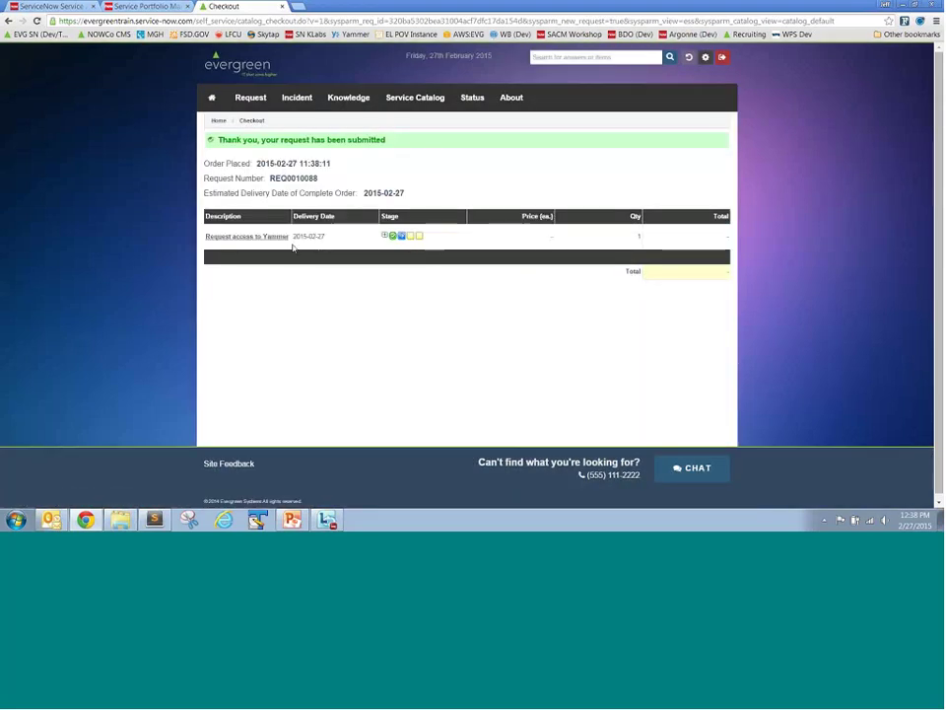
Step: View the Yammer request's status details in the portal, and look up its requested item record in ServiceNow to see the approvers
click(470, 99)
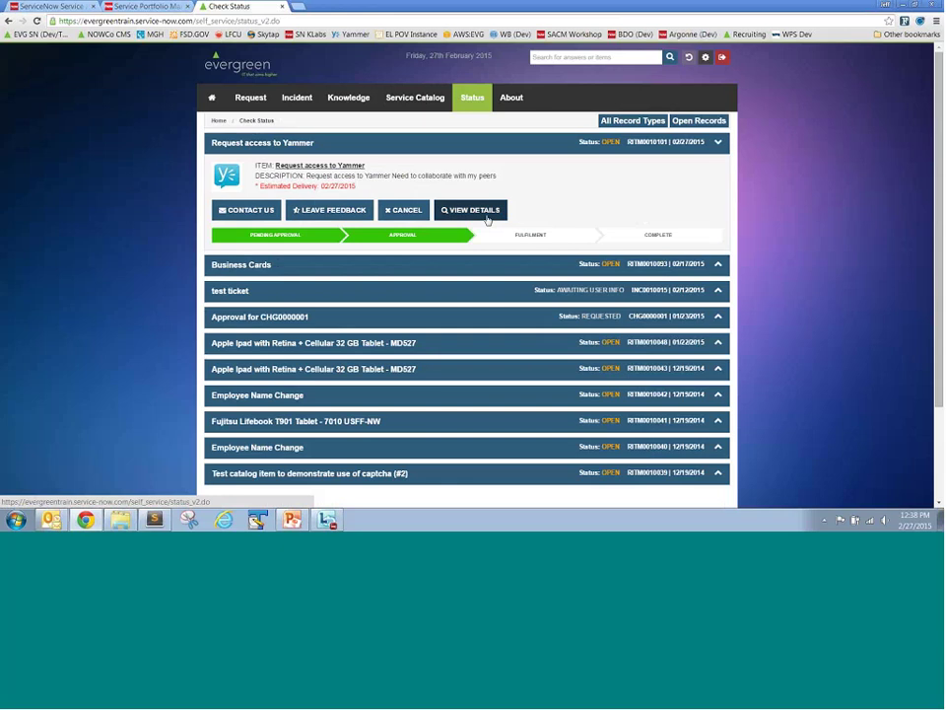
click(473, 210)
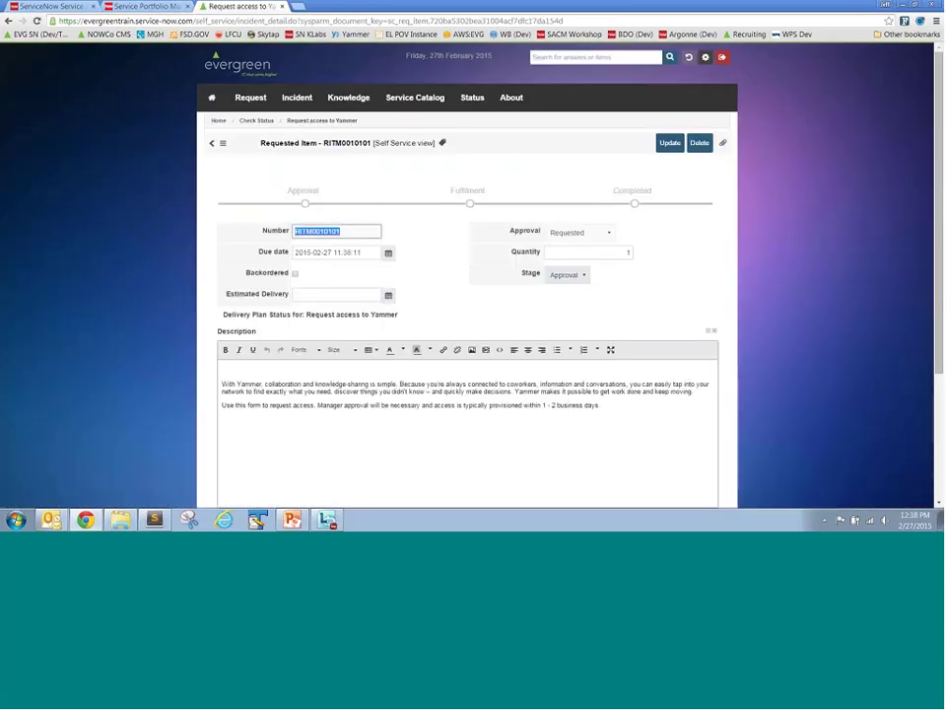
key(ctrl+1)
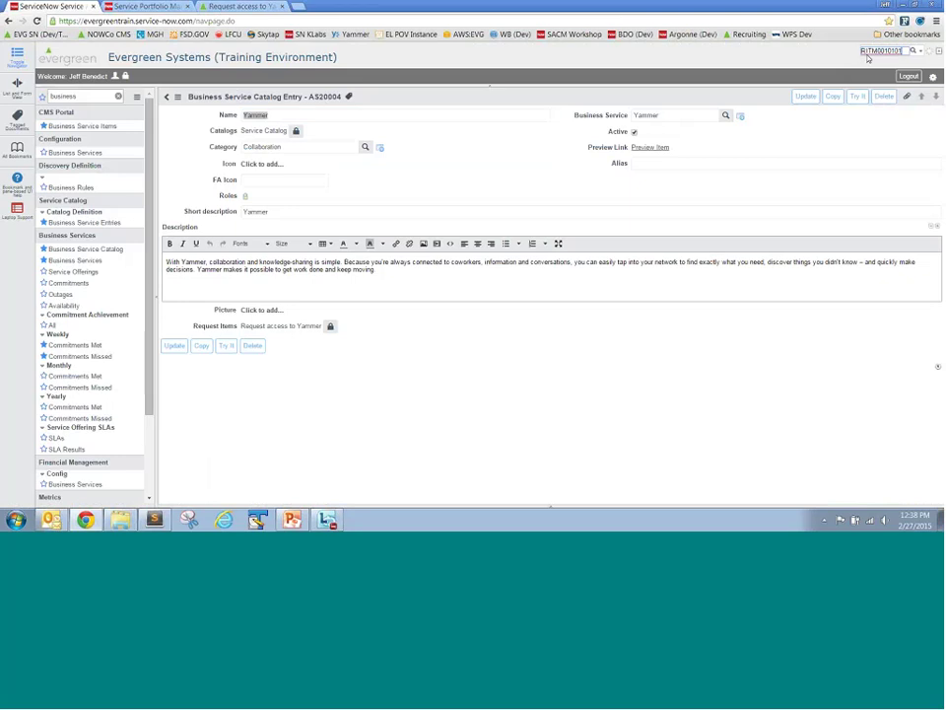
key(Return)
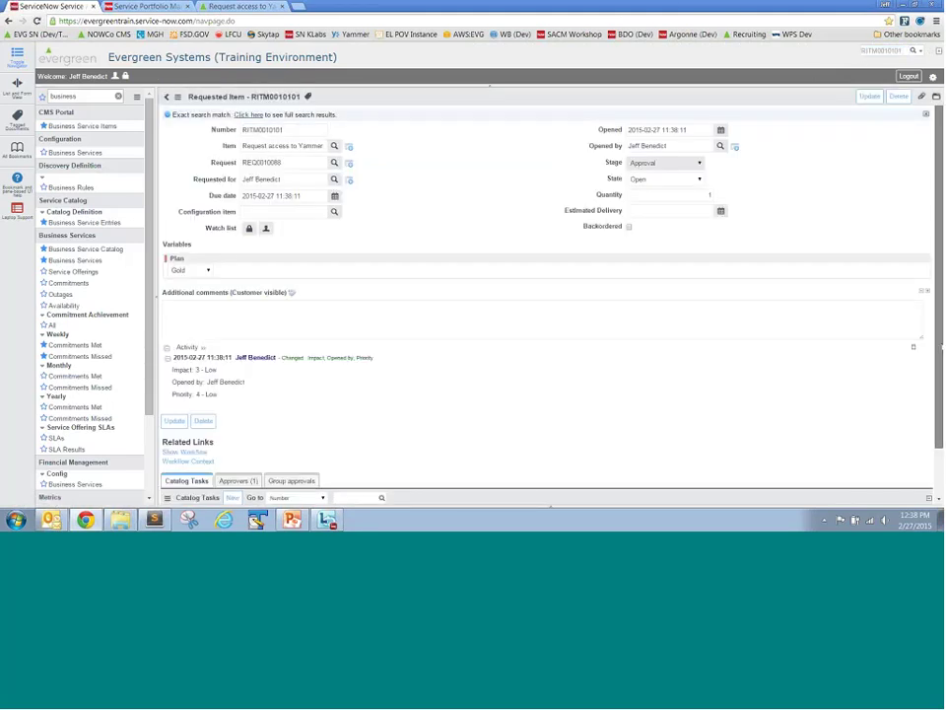
scroll(484, 401, down, 1)
click(237, 426)
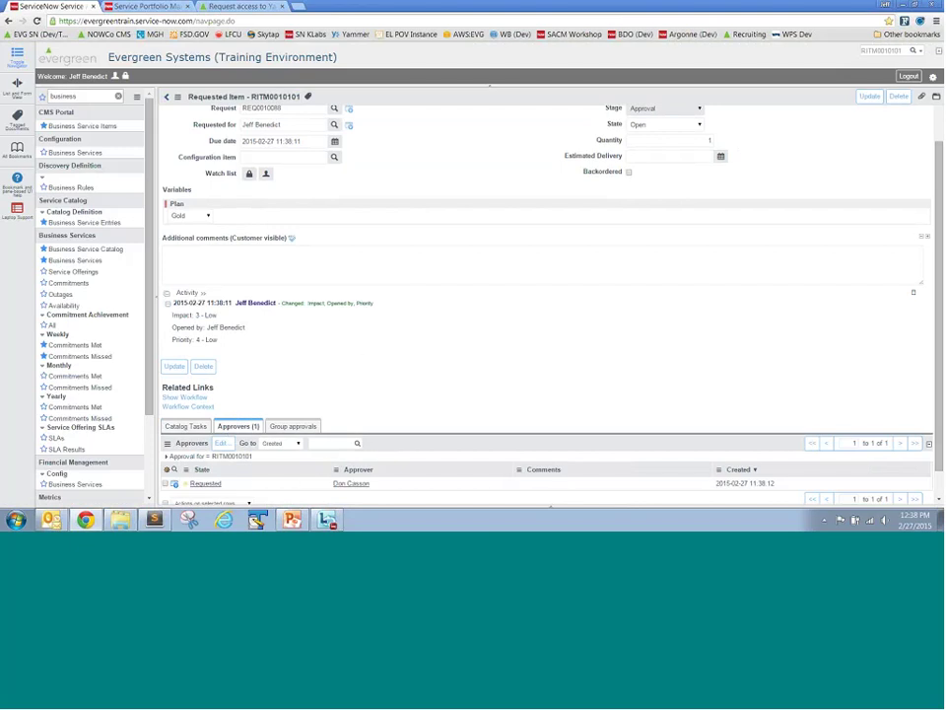
Step: Impersonate the approver assigned to the Yammer requested item
click(115, 76)
click(423, 257)
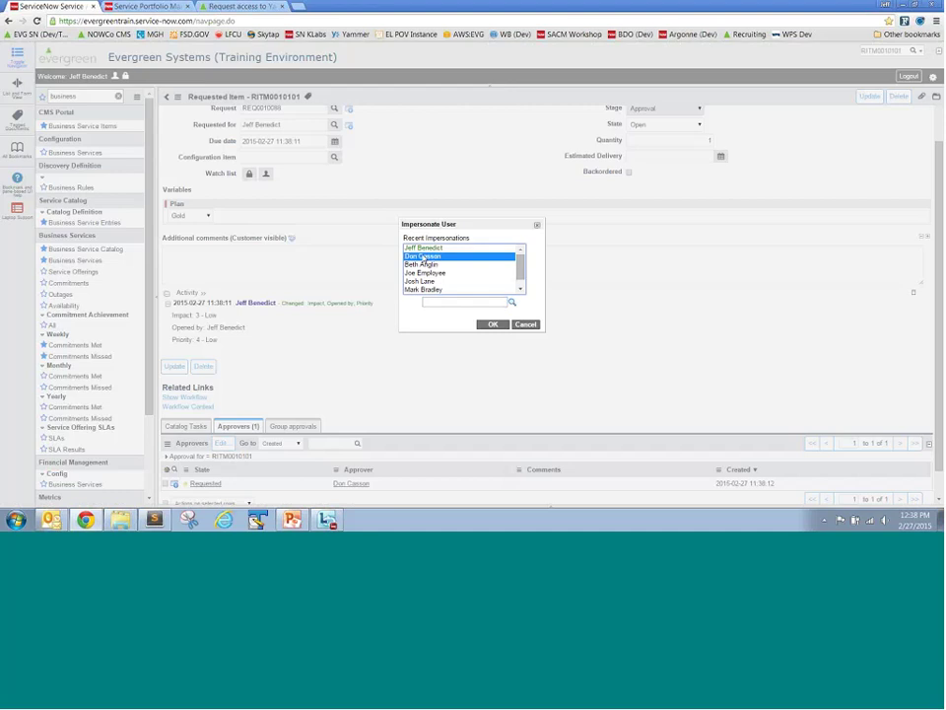
click(423, 257)
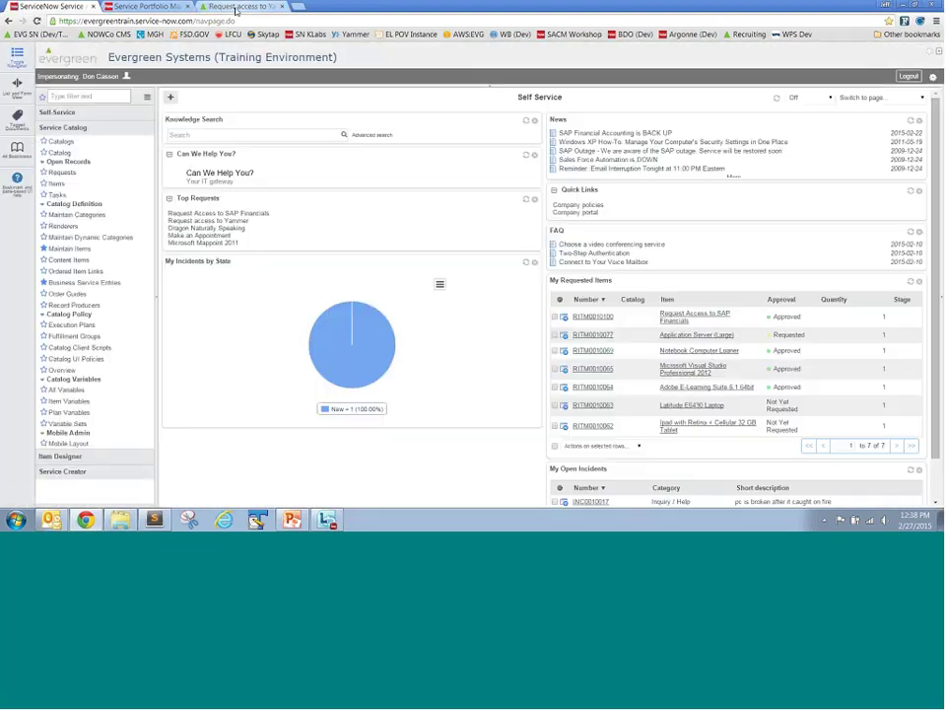
Step: Approve the "Request access to Yammer" request from the approver's approvals in the self-service portal and confirm it
click(237, 10)
click(236, 99)
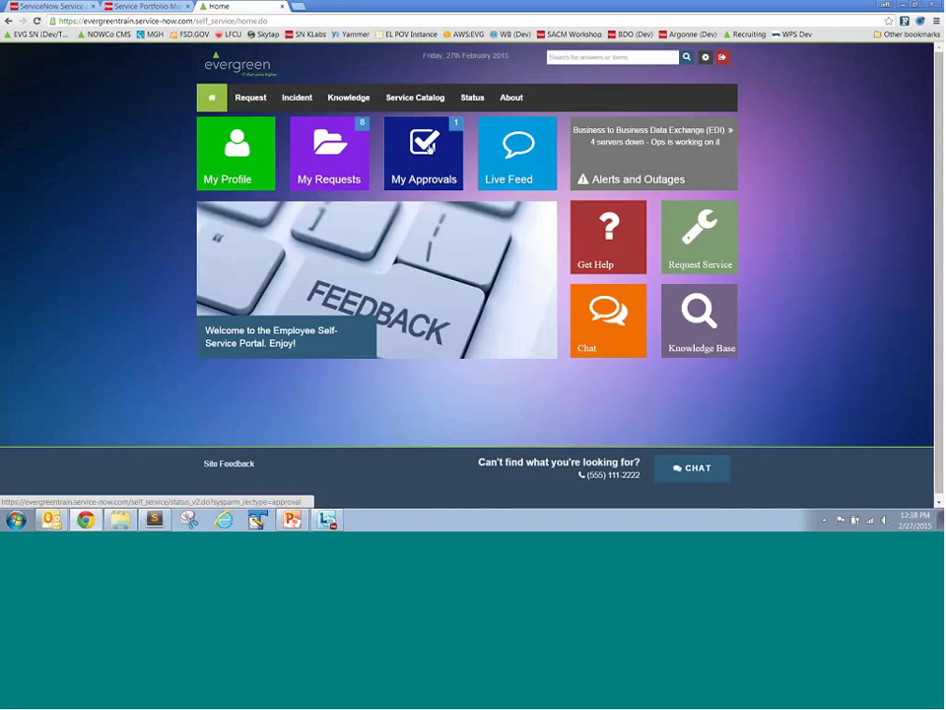
click(323, 119)
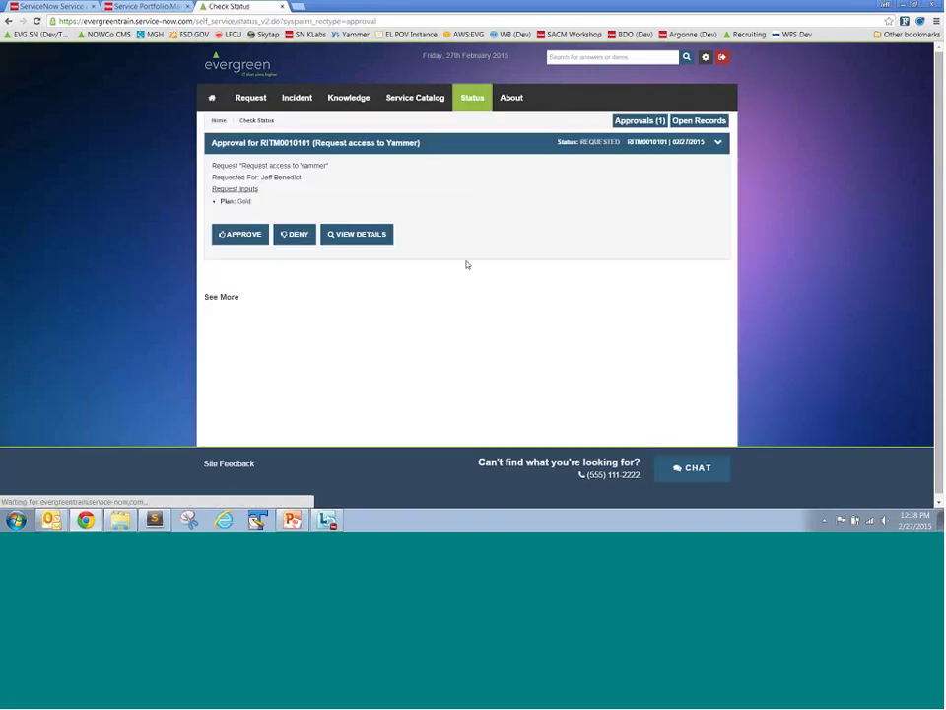
click(245, 237)
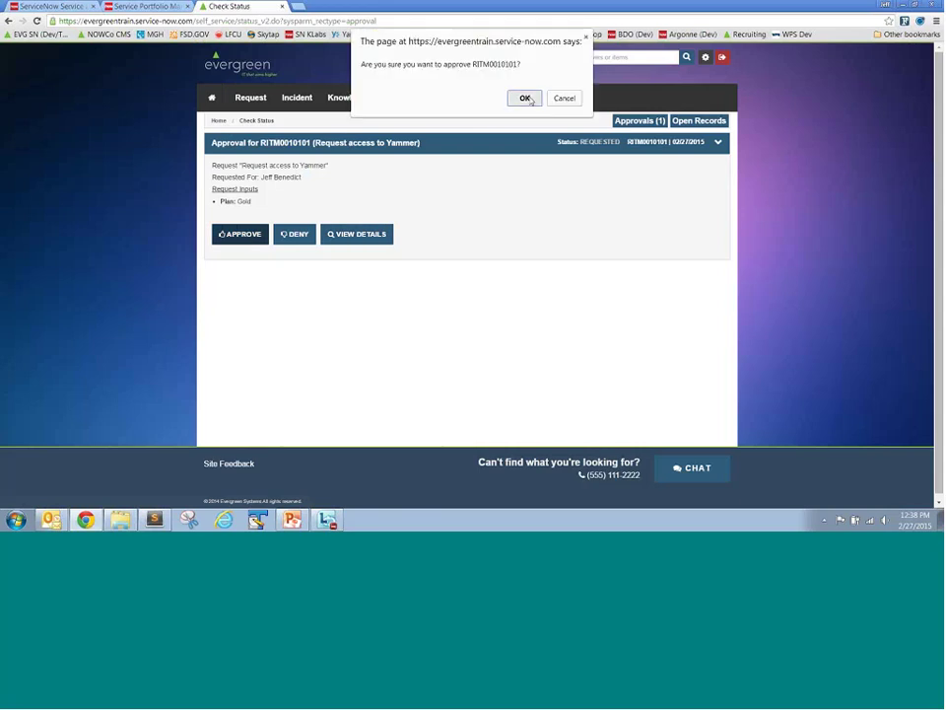
key(Return)
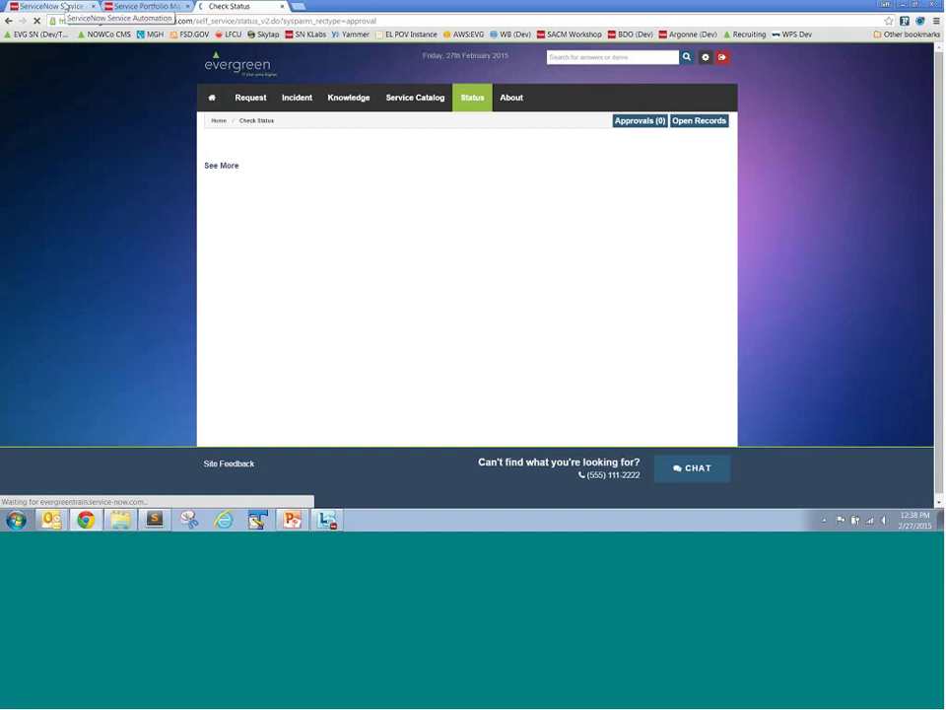
Step: Switch back to the original user account and open the Yammer requested item by searching for its number
click(64, 7)
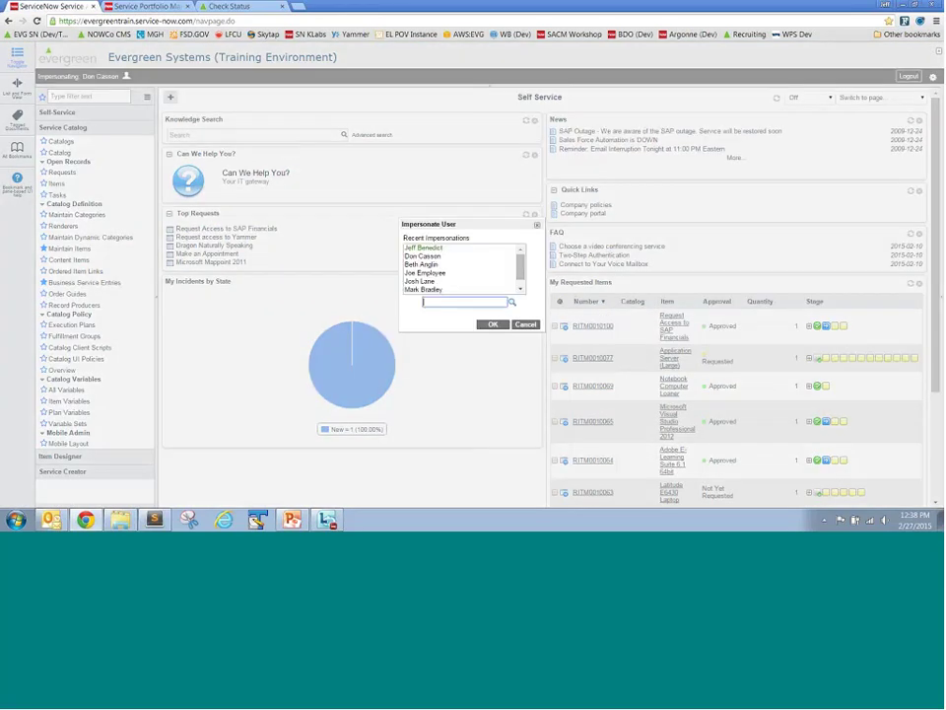
click(432, 248)
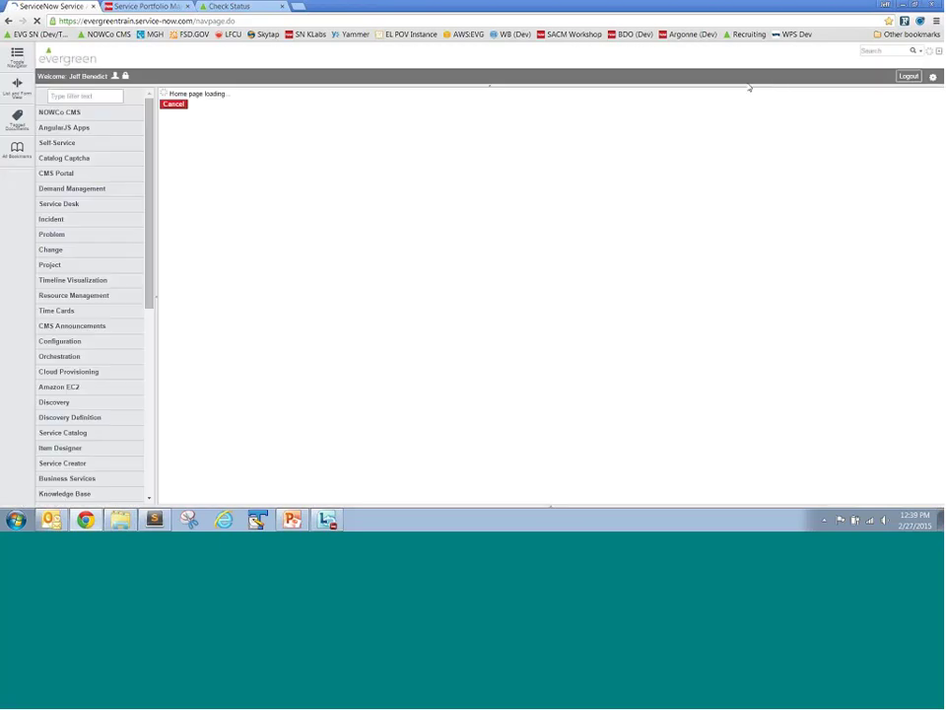
click(880, 50)
text(RITM0010101)
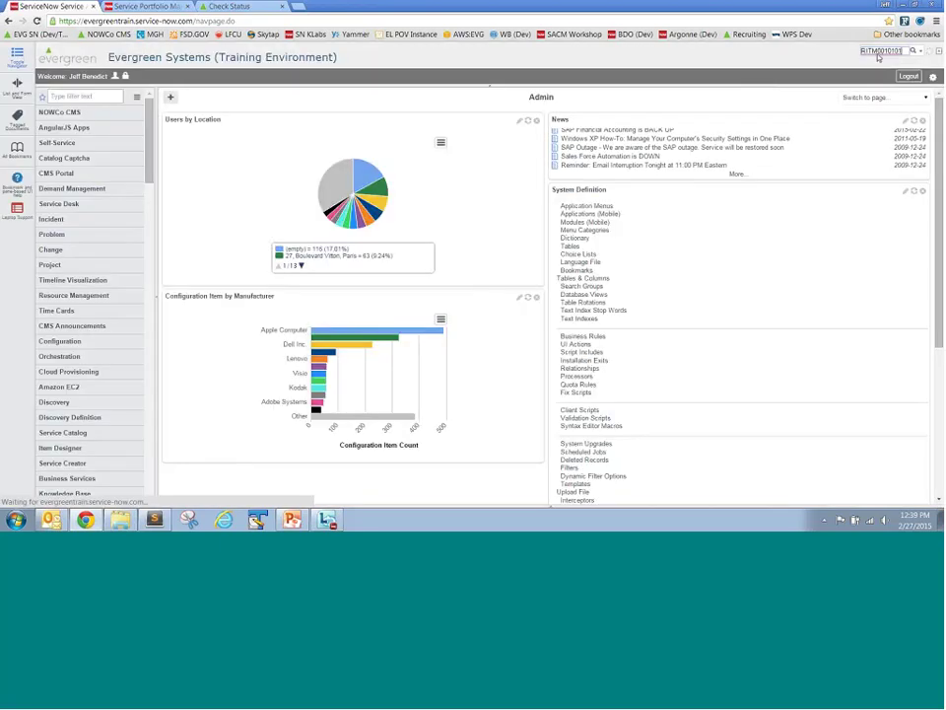
key(Return)
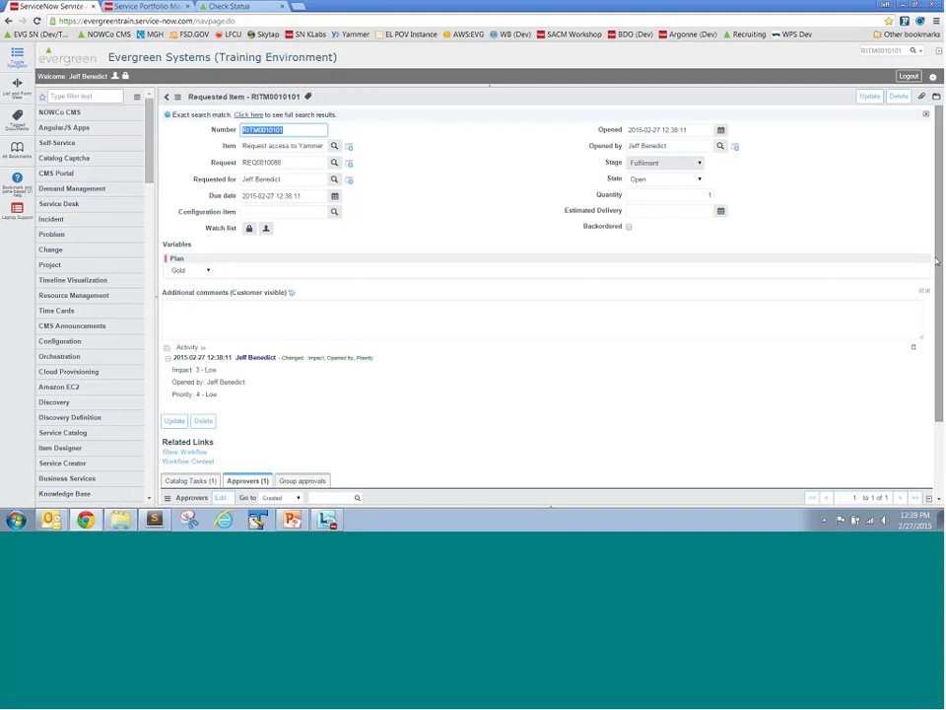
Step: Close the requested item's catalog tasks "Setup access to yammer" and "Provide instruction on proper use of yammer"
scroll(291, 459, down, 2)
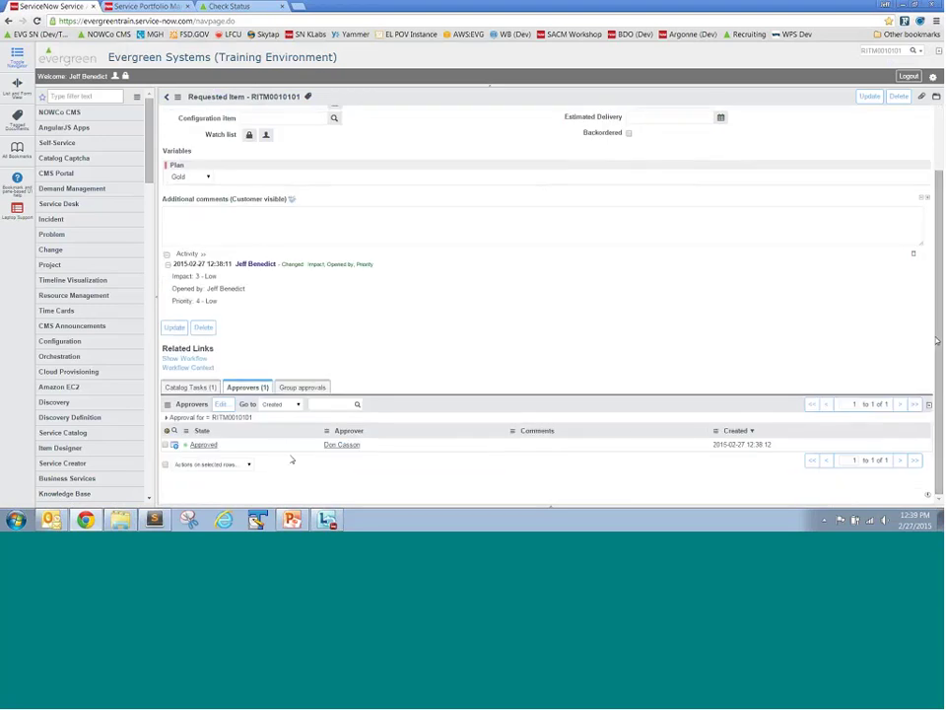
click(202, 387)
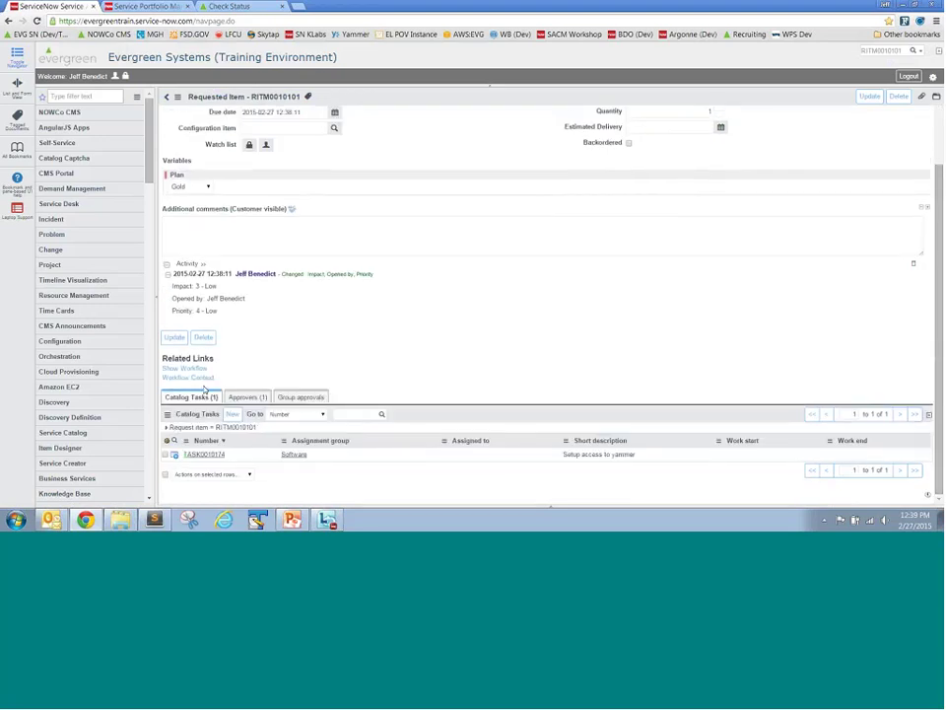
right_click(332, 461)
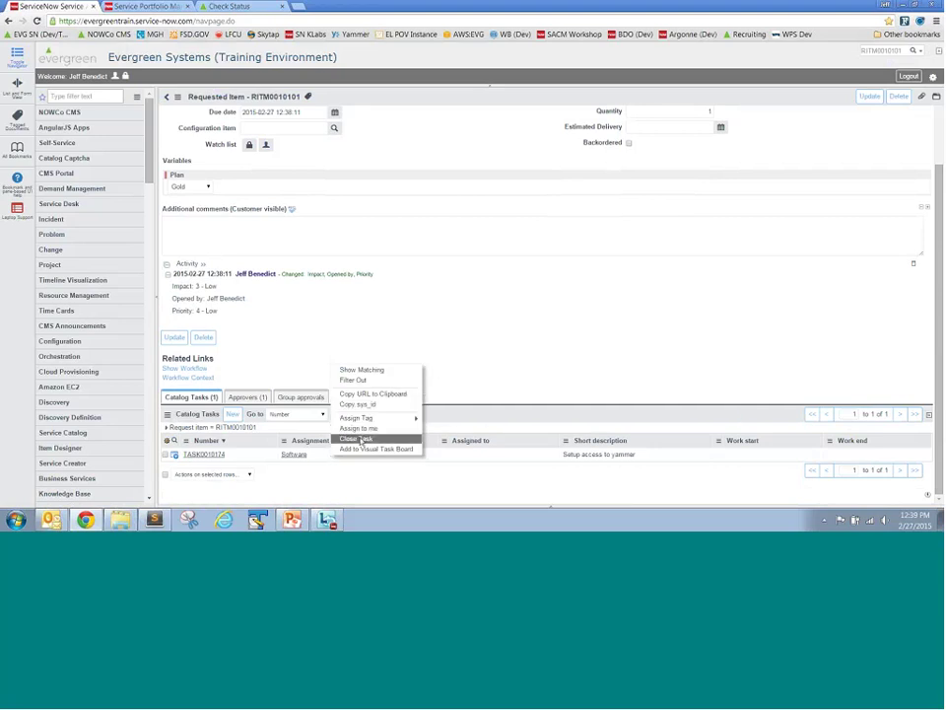
click(357, 438)
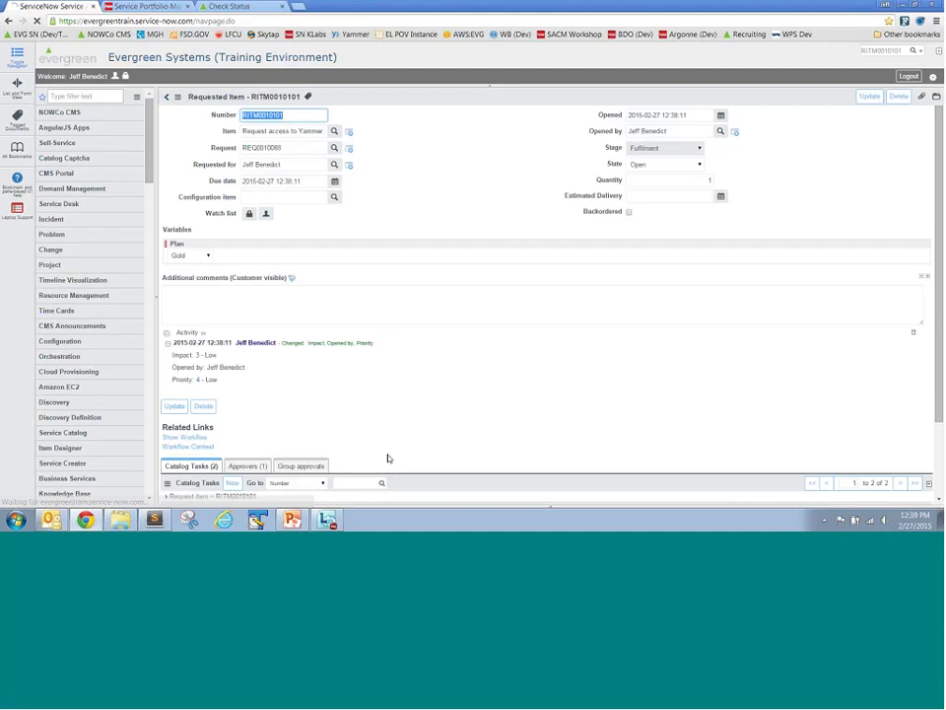
scroll(340, 446, down, 2)
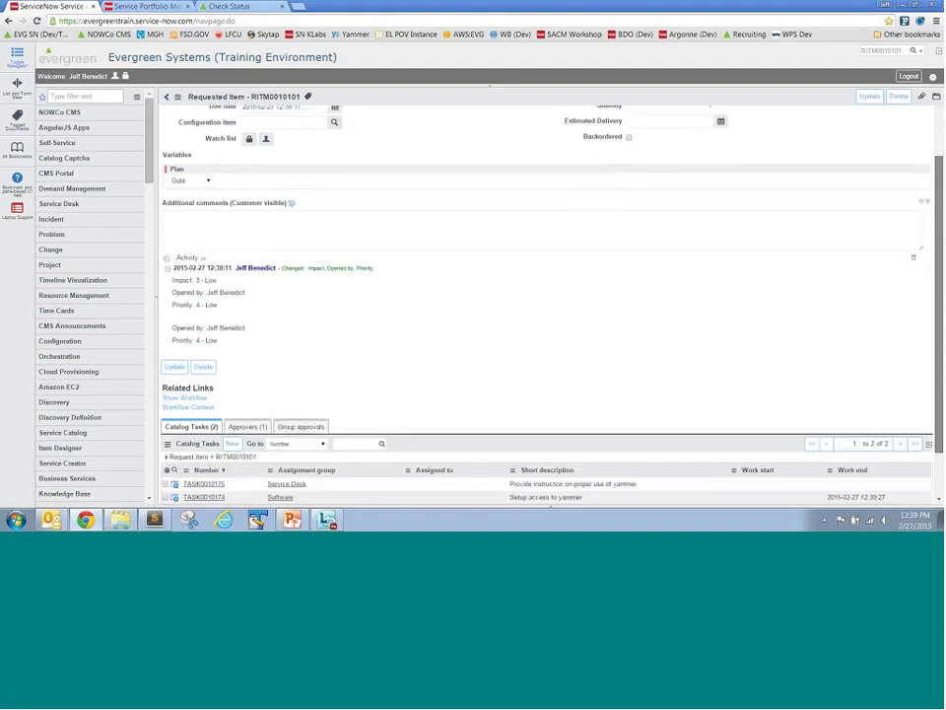
right_click(336, 447)
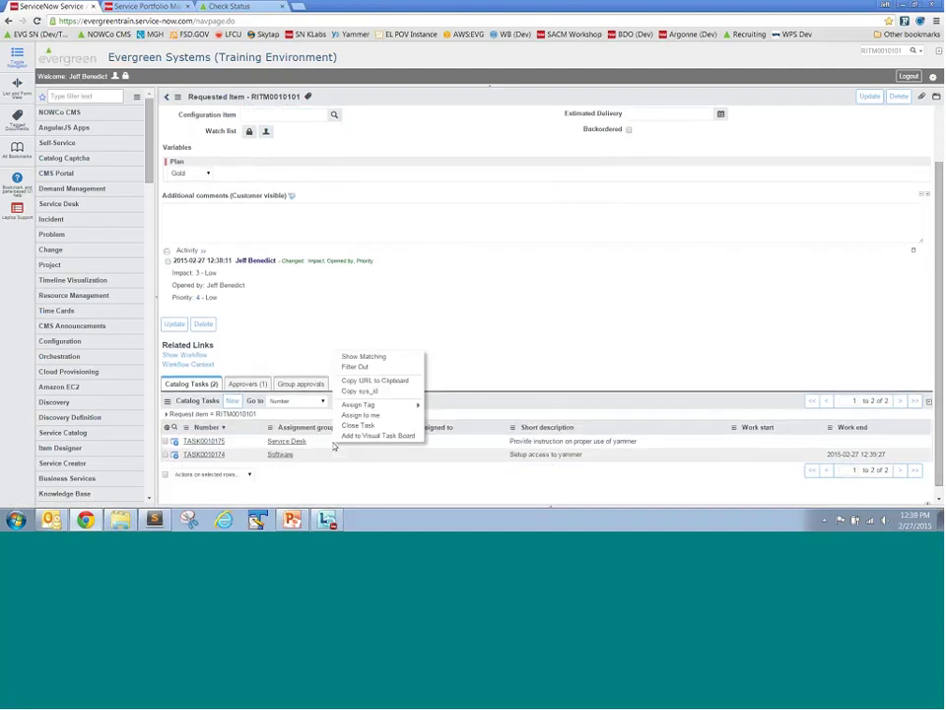
click(366, 424)
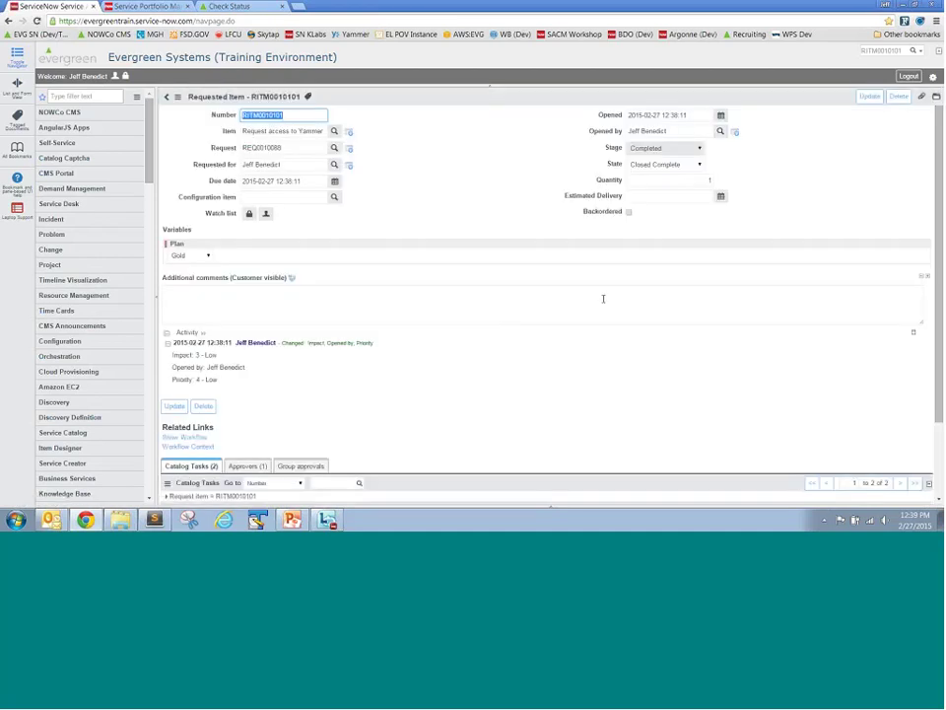
Step: Return to the self-service portal's home page, open the request status list and change its open-records filter
click(229, 7)
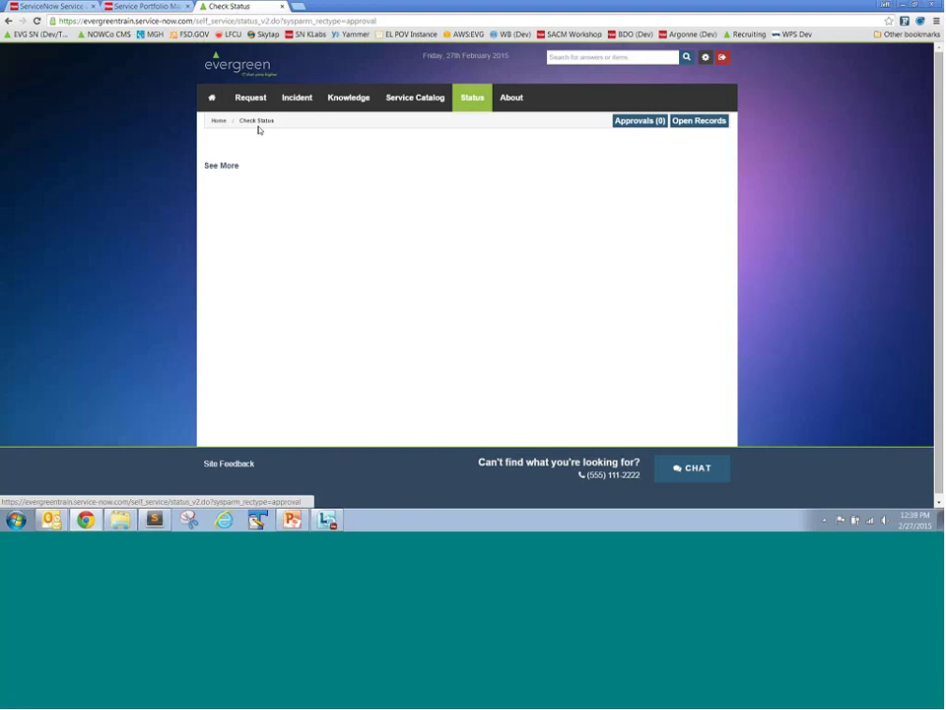
click(211, 96)
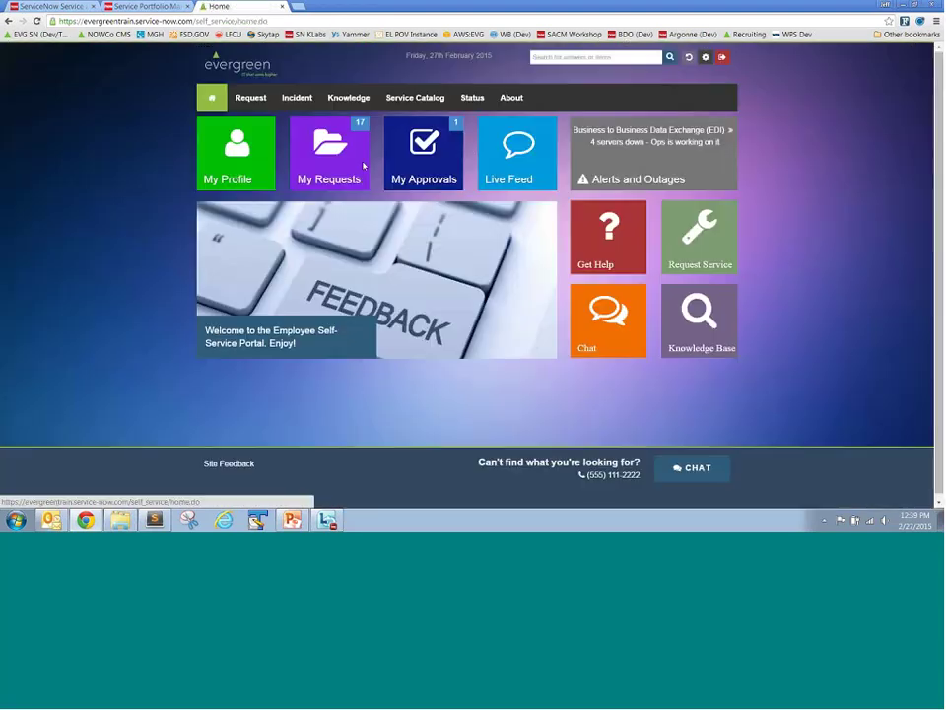
click(471, 102)
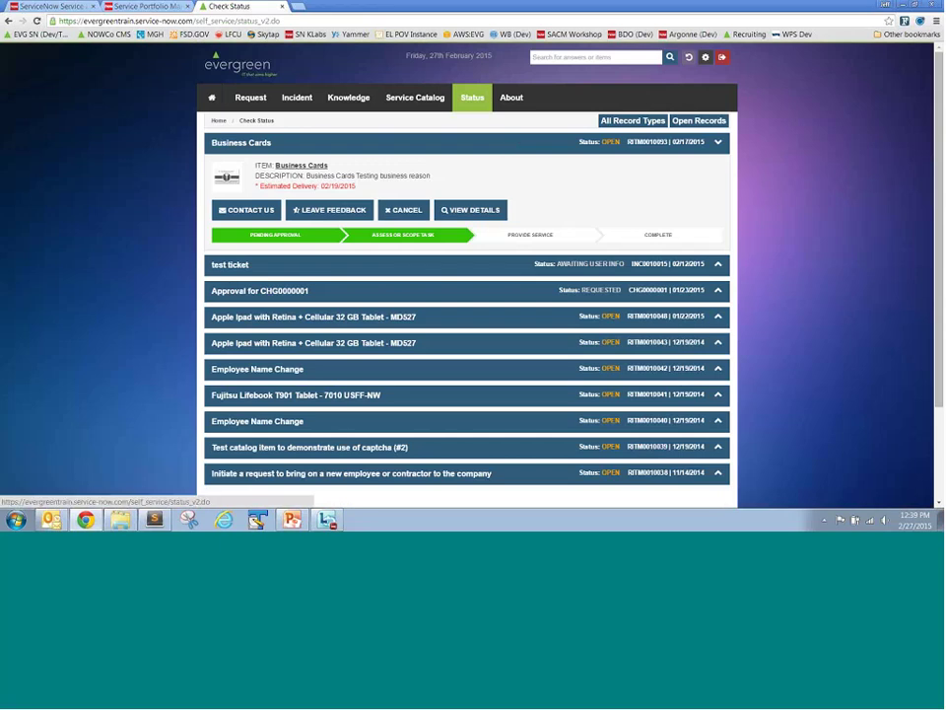
click(695, 121)
click(699, 153)
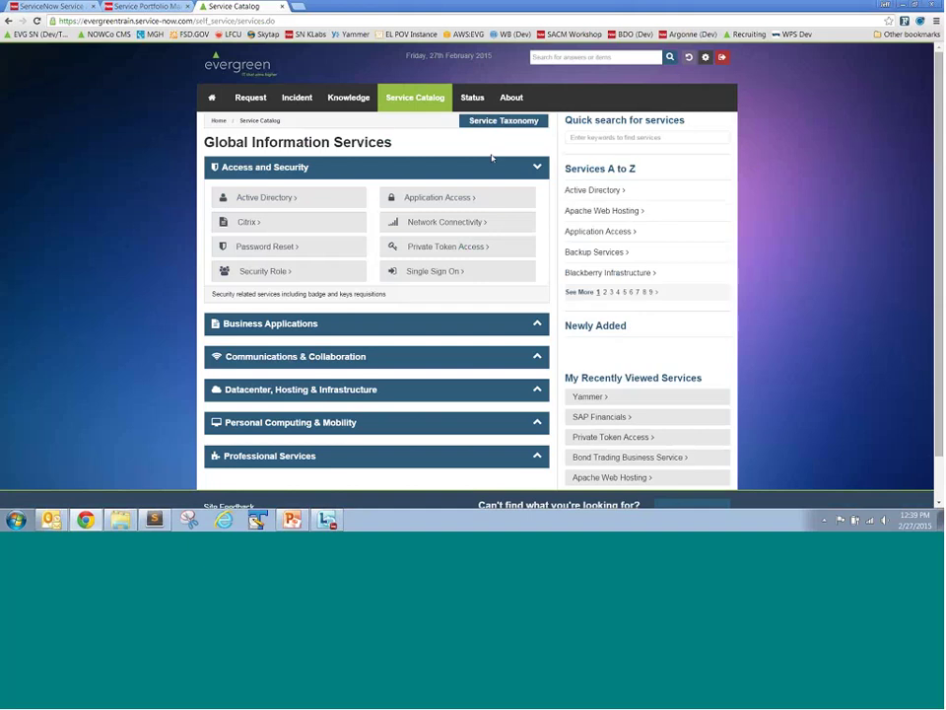
Step: Switch the service catalog view to My Services and open the details of the Yammer service
click(491, 123)
click(499, 154)
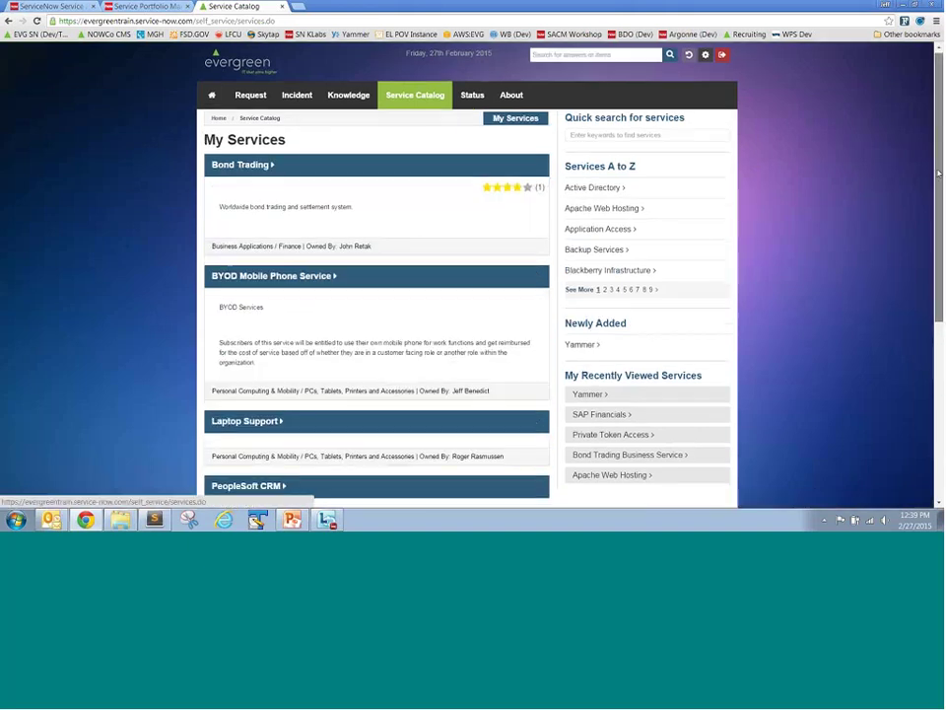
scroll(473, 276, down, 2)
scroll(466, 312, down, 3)
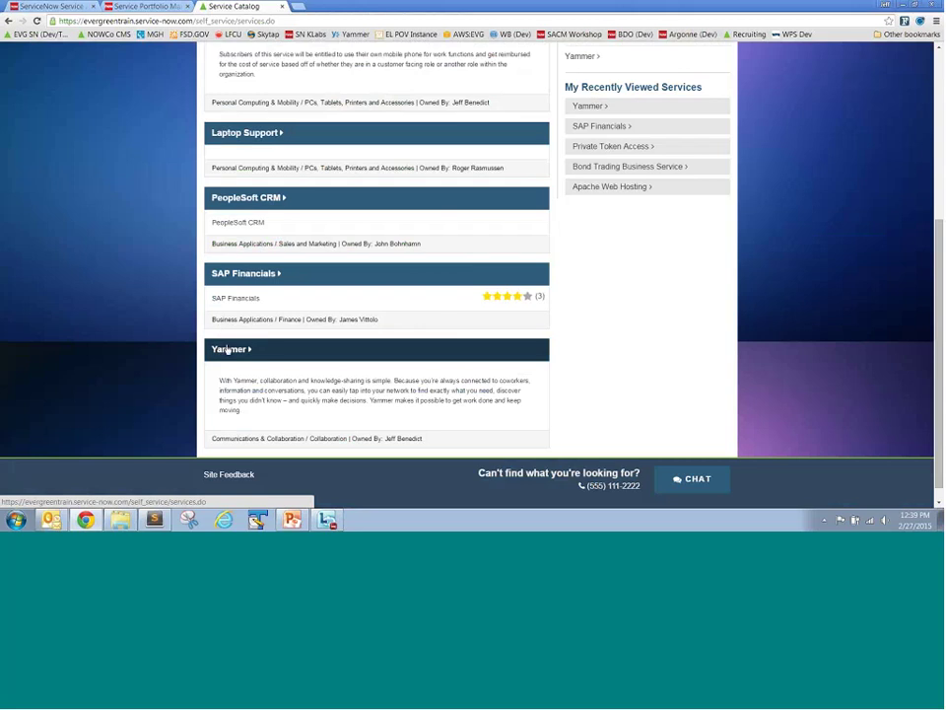
click(228, 350)
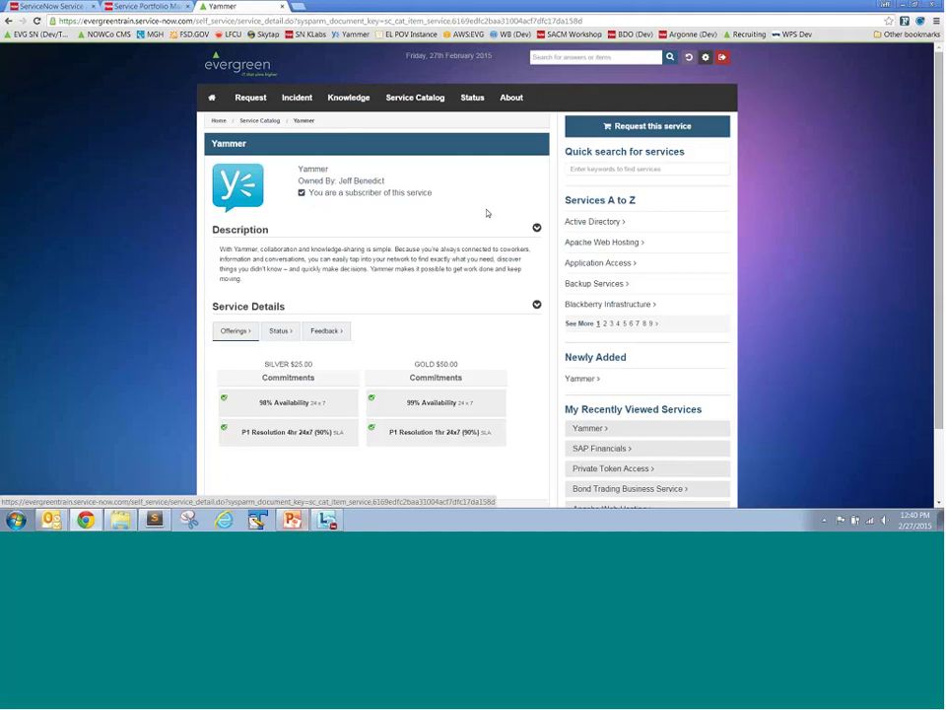
Step: Switch to the PowerPoint webinar presentation, select slide 26 and start the slide show from it
click(292, 519)
click(111, 430)
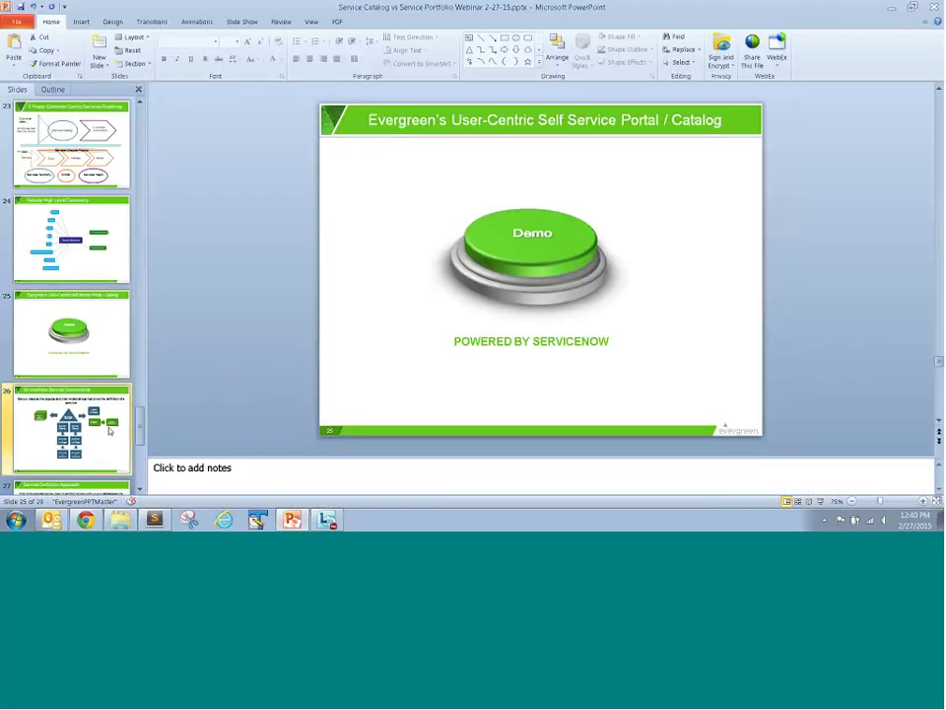
click(822, 504)
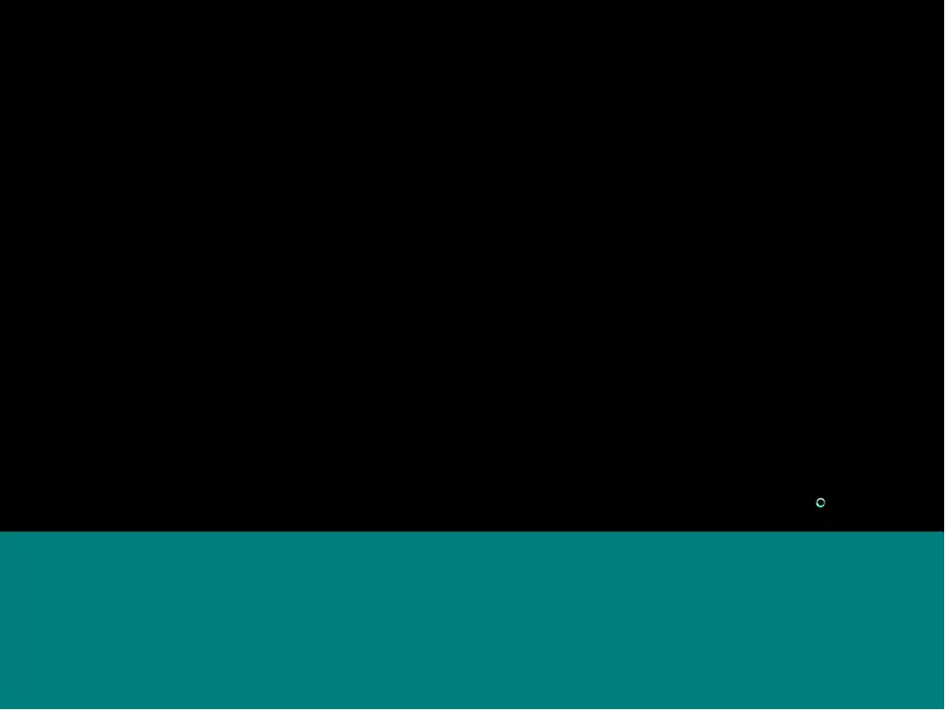